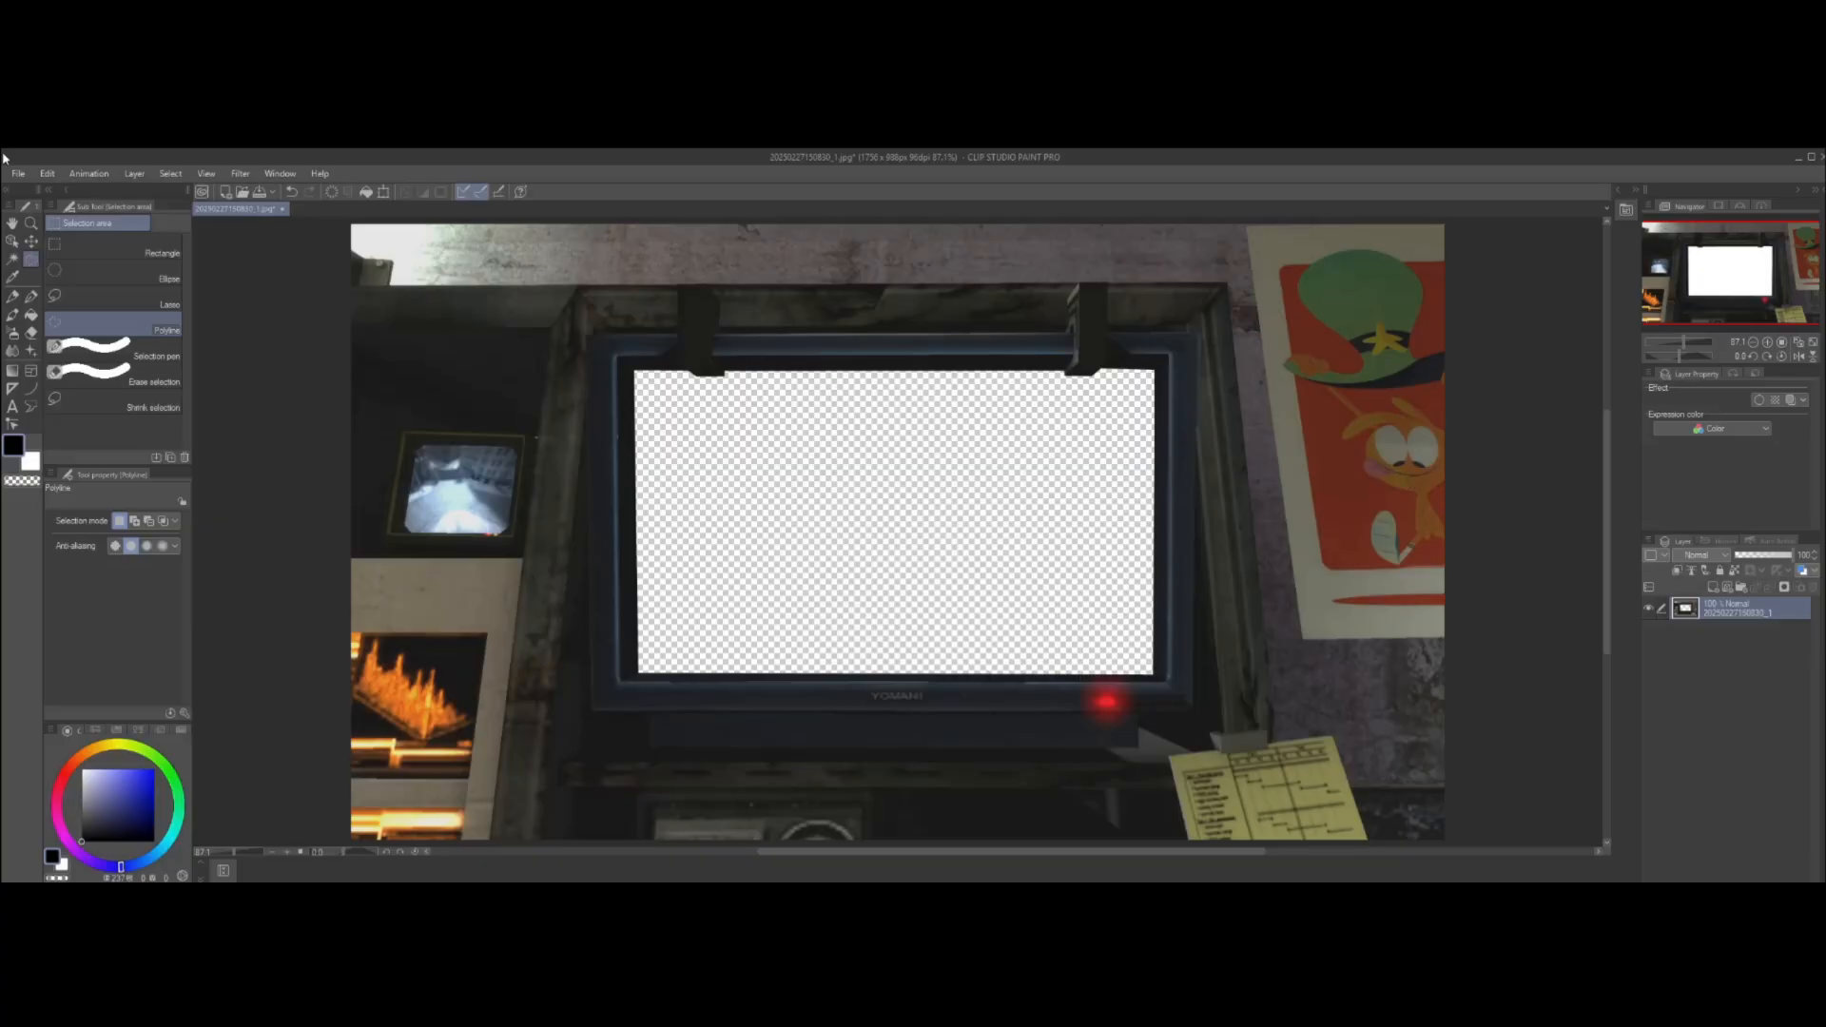
Open the green chair screenshot from the Garry's Mod screenshots folder and paste it into the monitor image
click(57, 244)
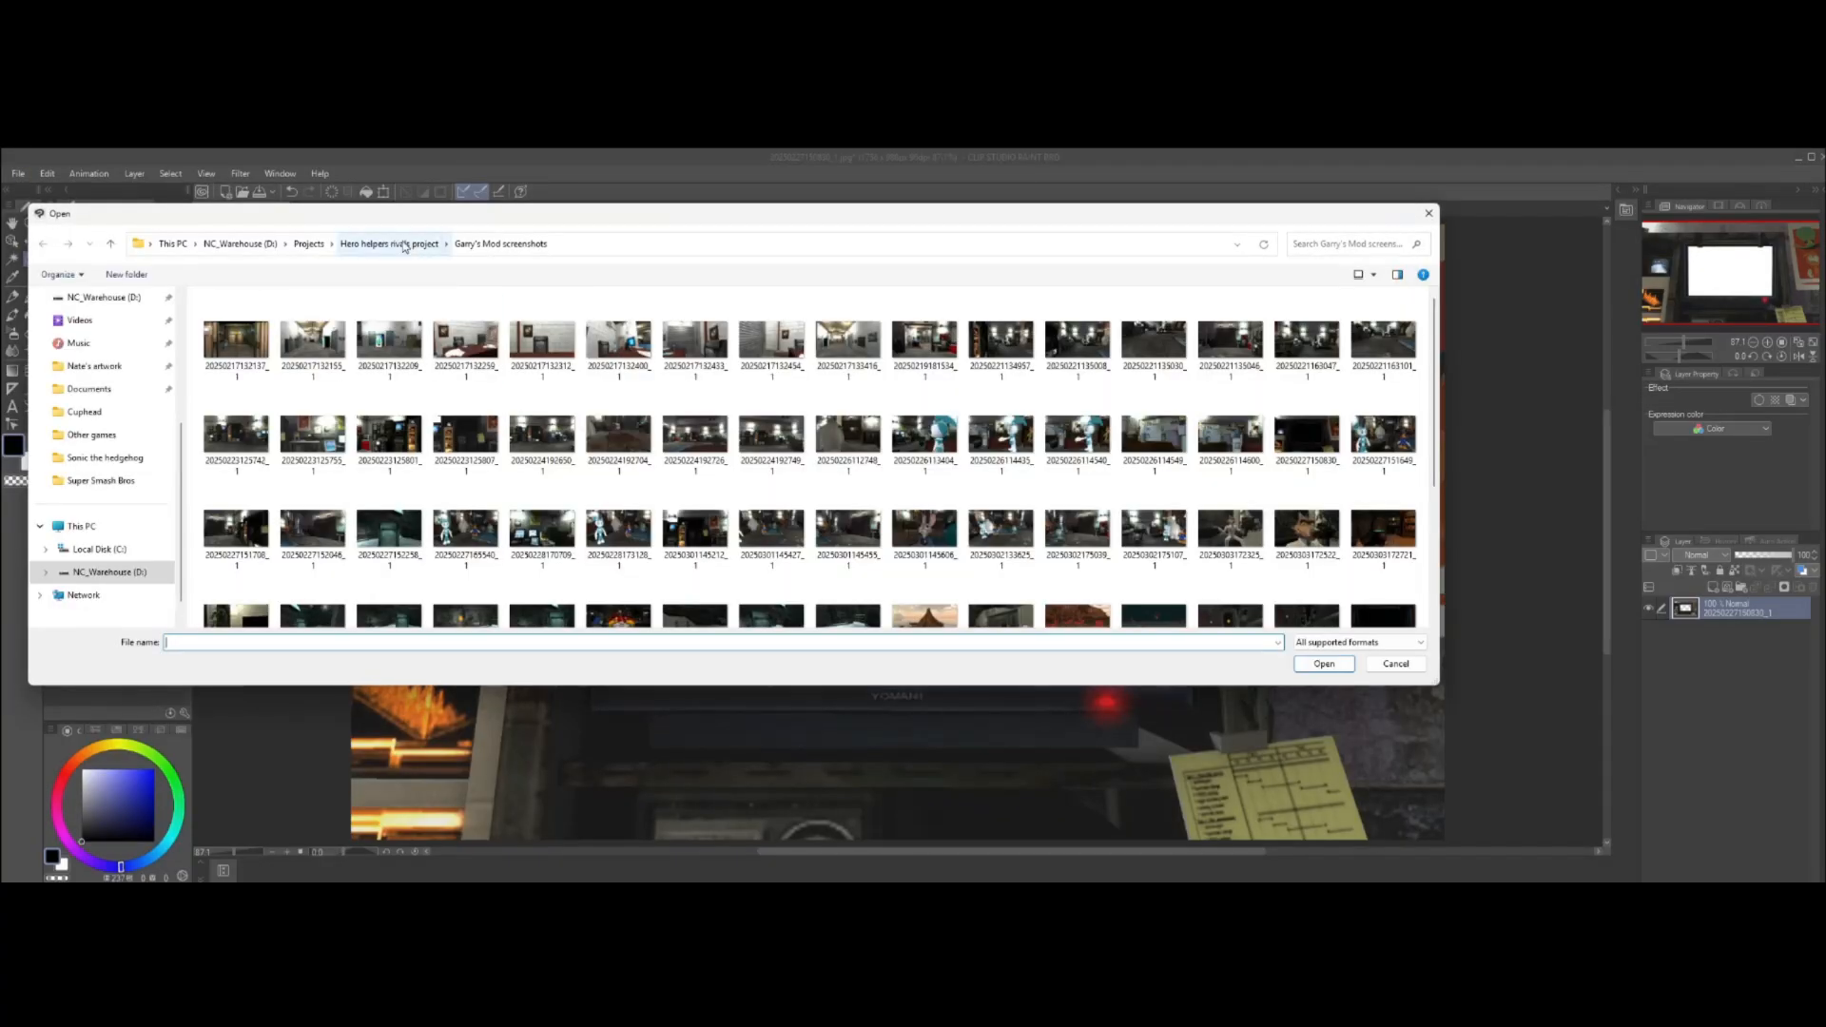
scroll(1047, 523, down, 1)
scroll(723, 395, down, 2)
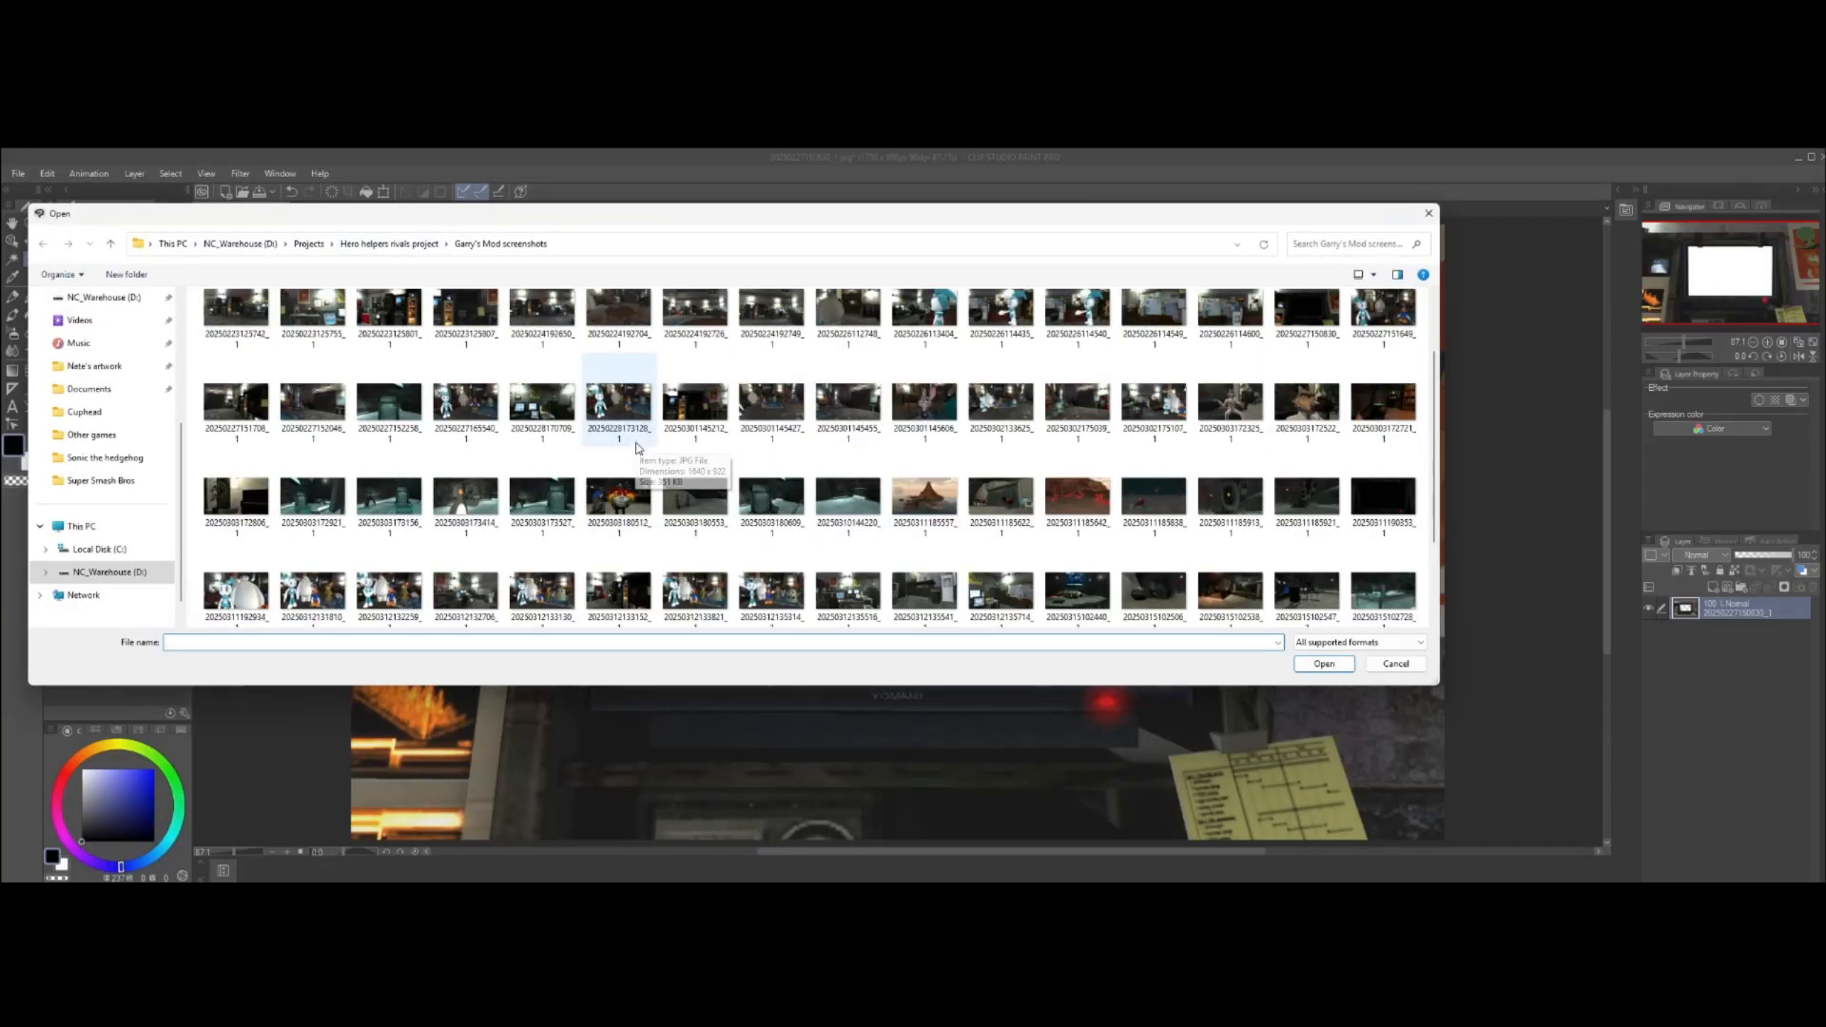
double_click(415, 430)
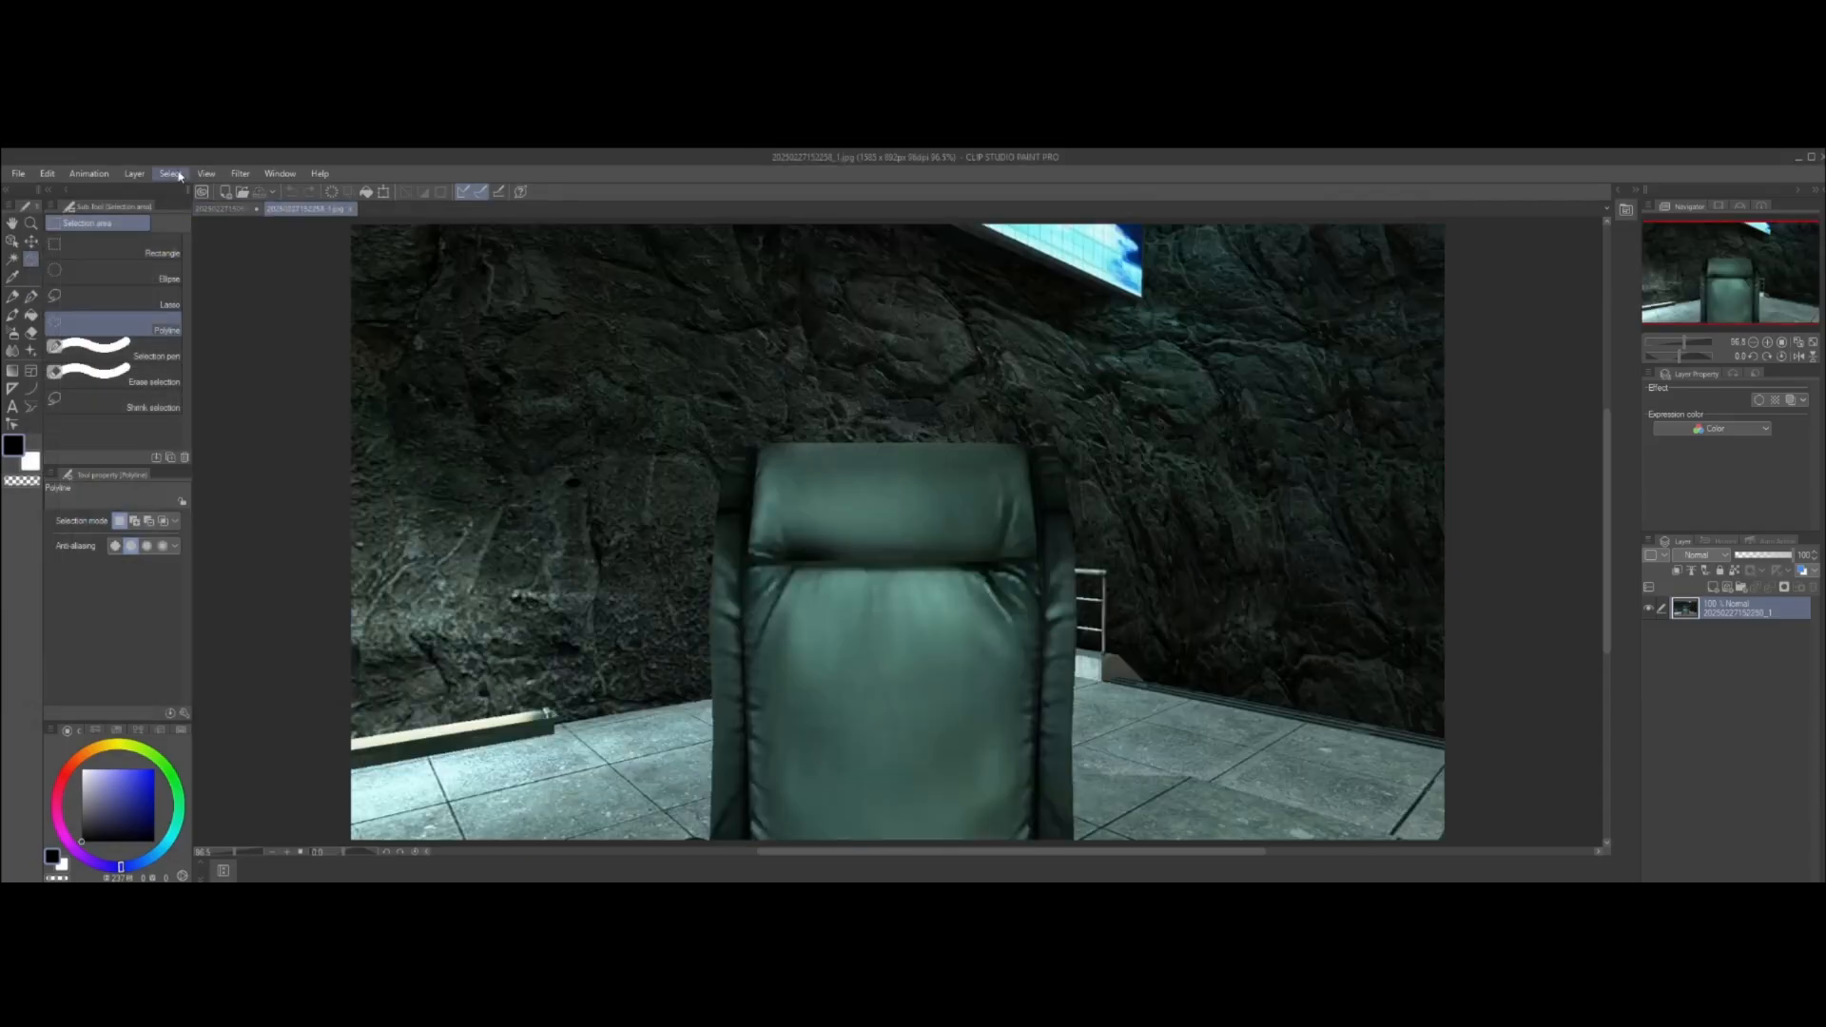
click(211, 210)
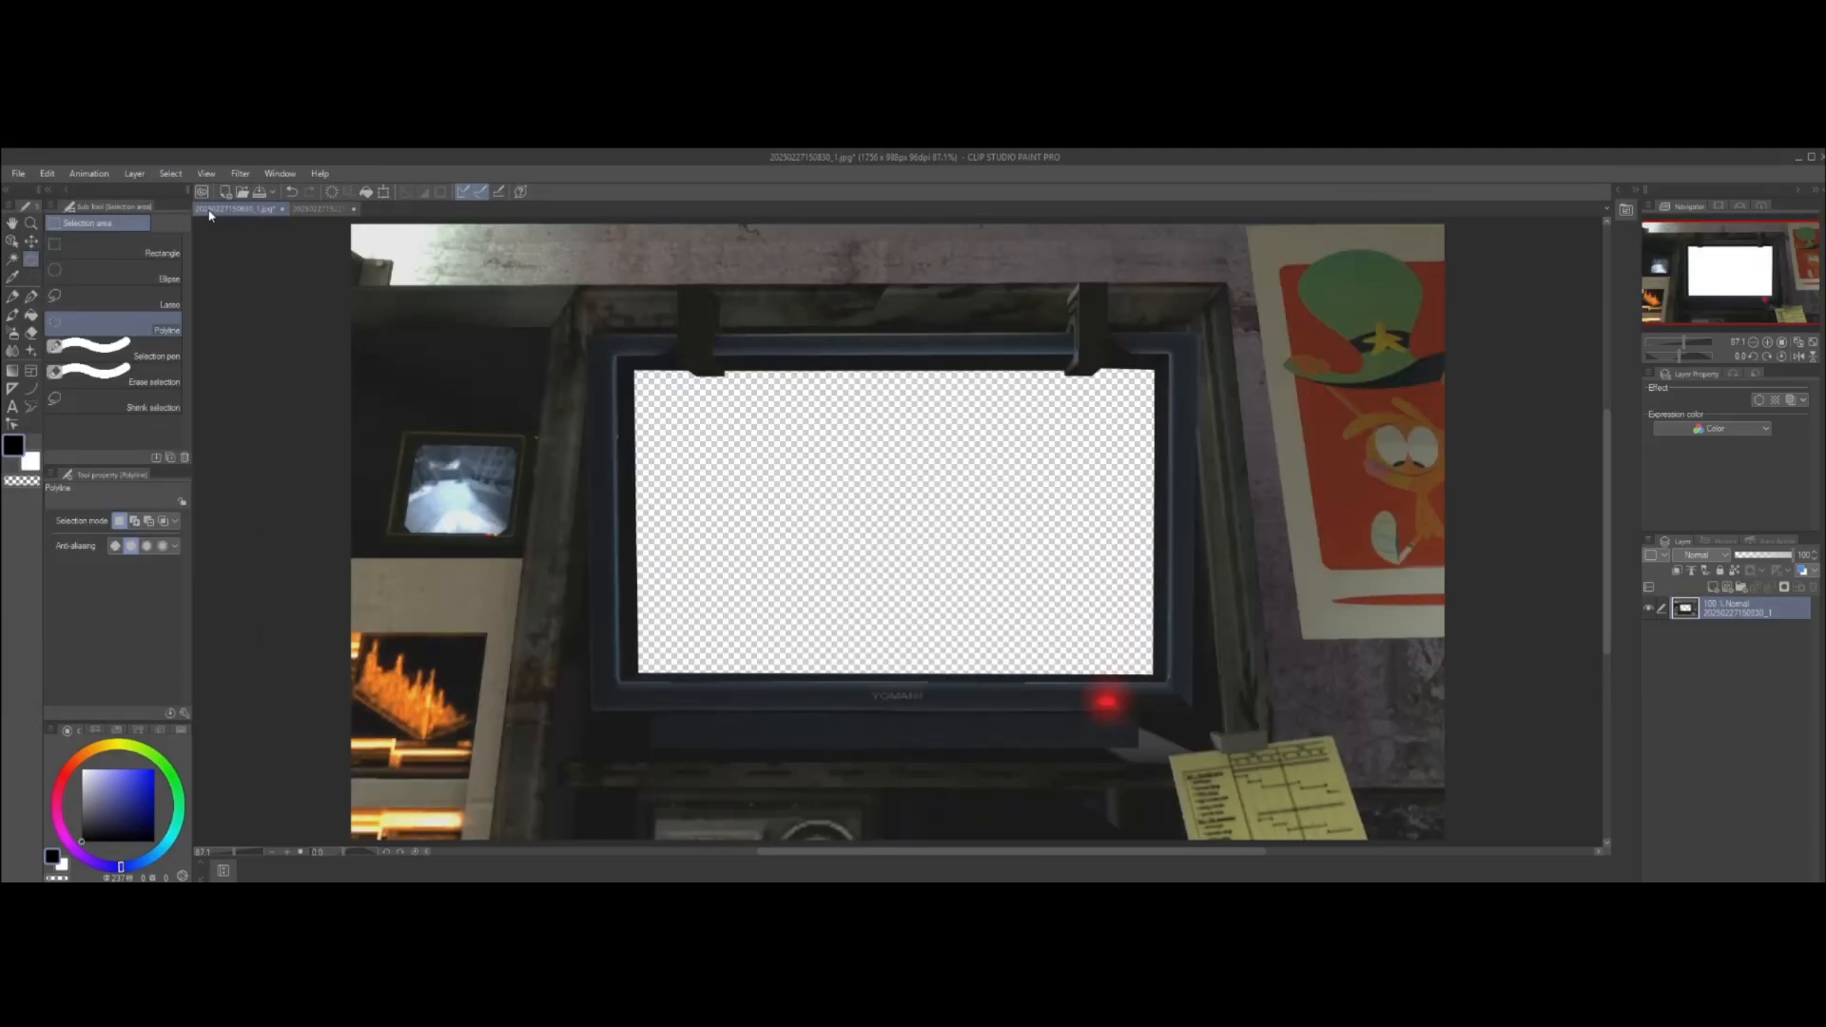
click(47, 173)
click(72, 283)
Scale the pasted chair image down over the monitor's screen opening and place its layer beneath the monitor layer
click(46, 173)
mouse_move(164, 517)
click(295, 537)
drag(350, 225, 595, 362)
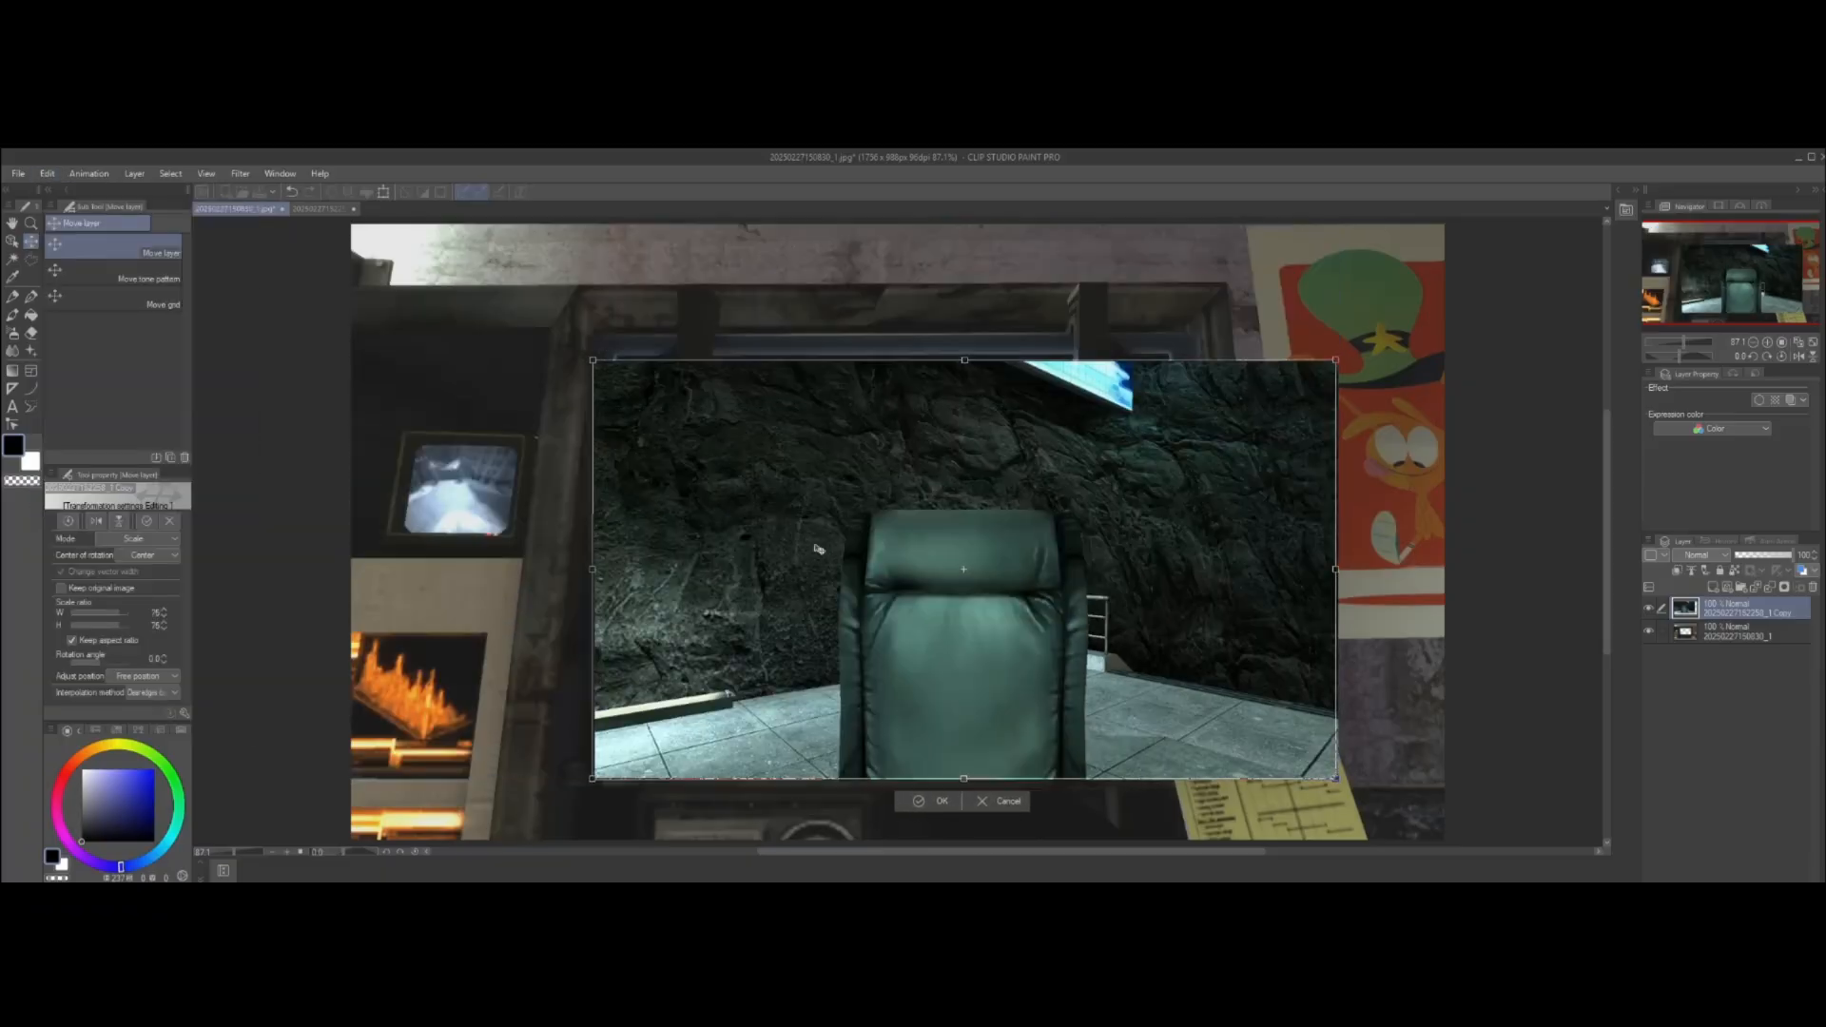
drag(825, 554, 746, 494)
click(841, 743)
drag(1736, 608, 1757, 693)
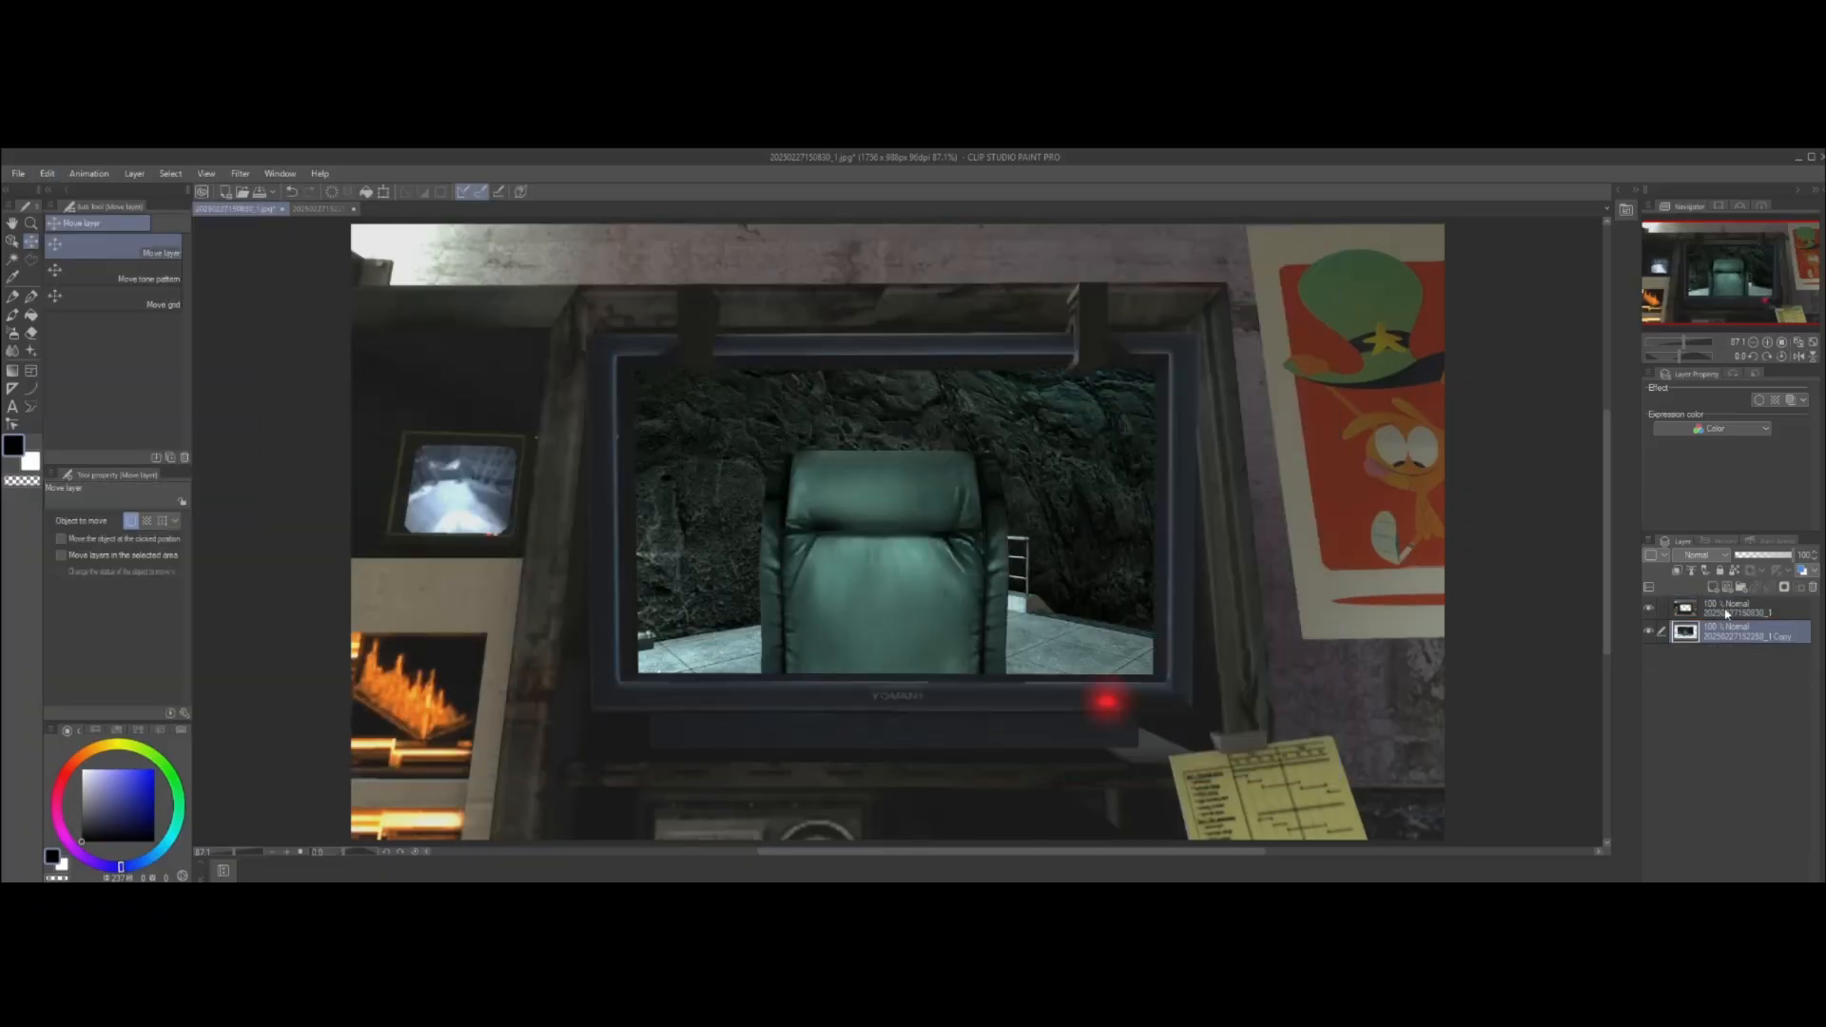
Scale the chair layer to about 82% and centre the chair within the monitor's screen opening
click(47, 173)
mouse_move(164, 516)
click(294, 538)
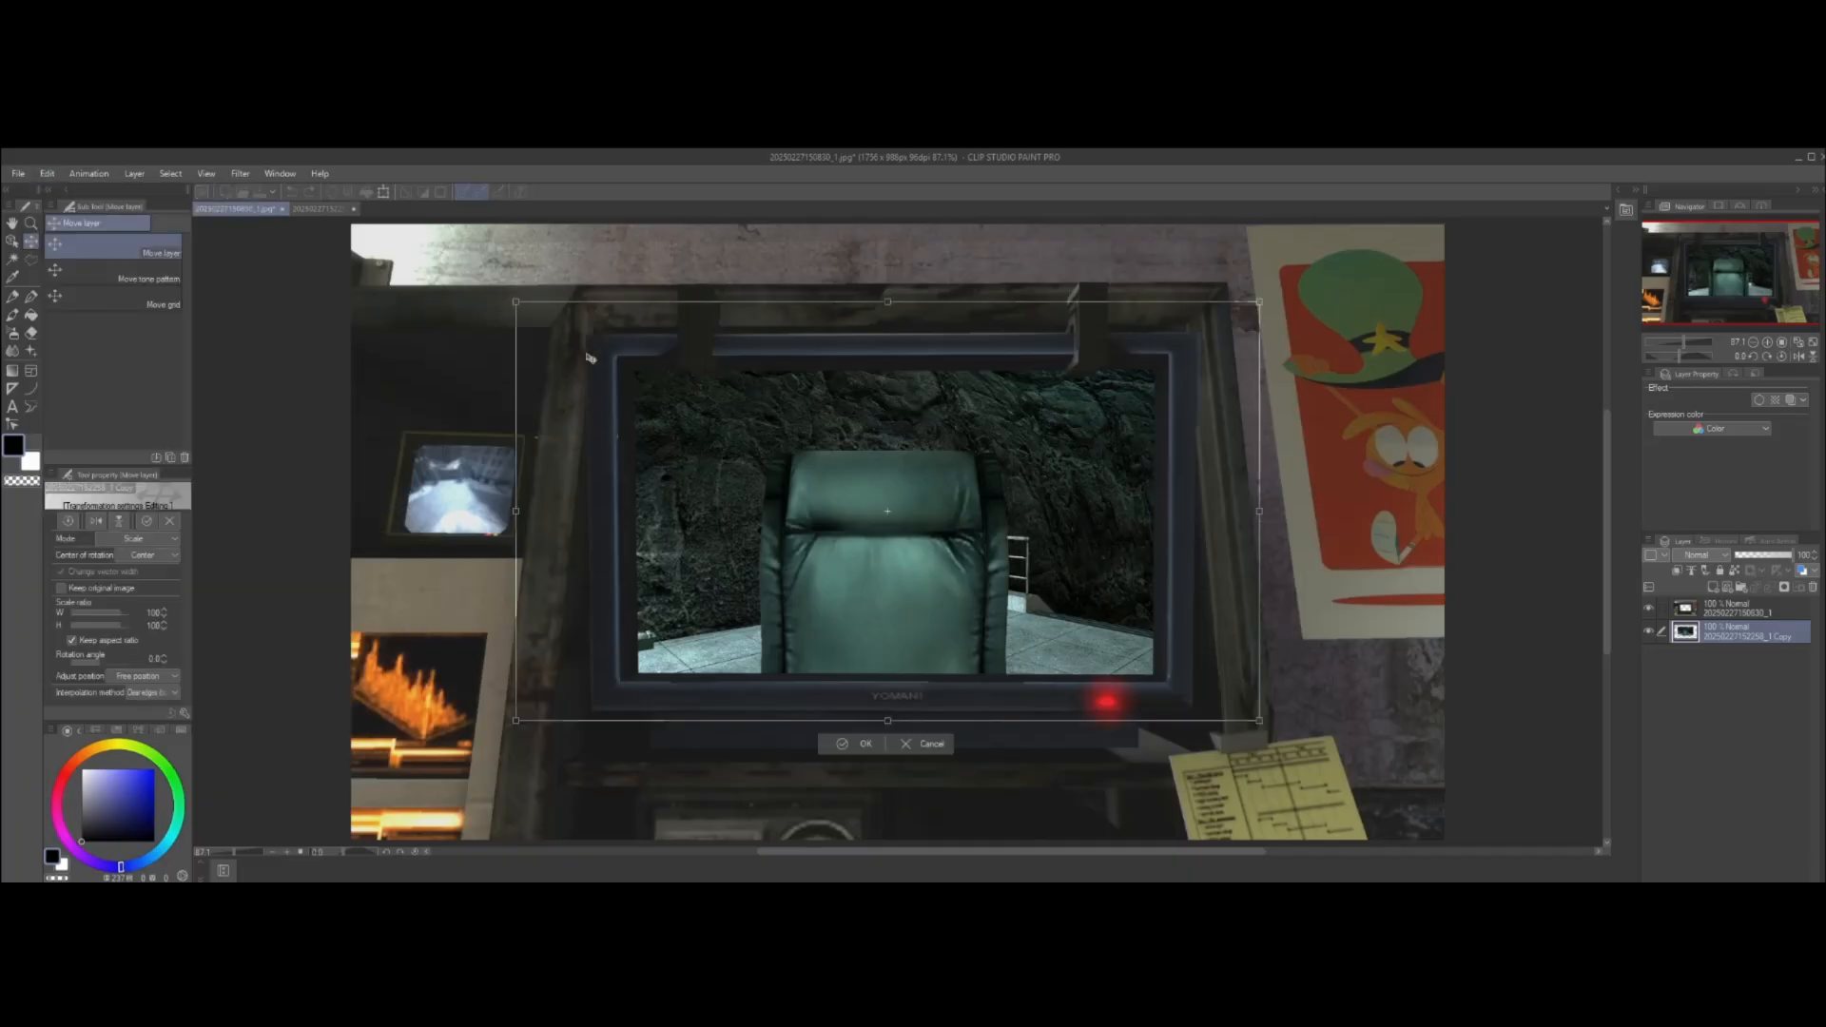
drag(518, 304, 603, 340)
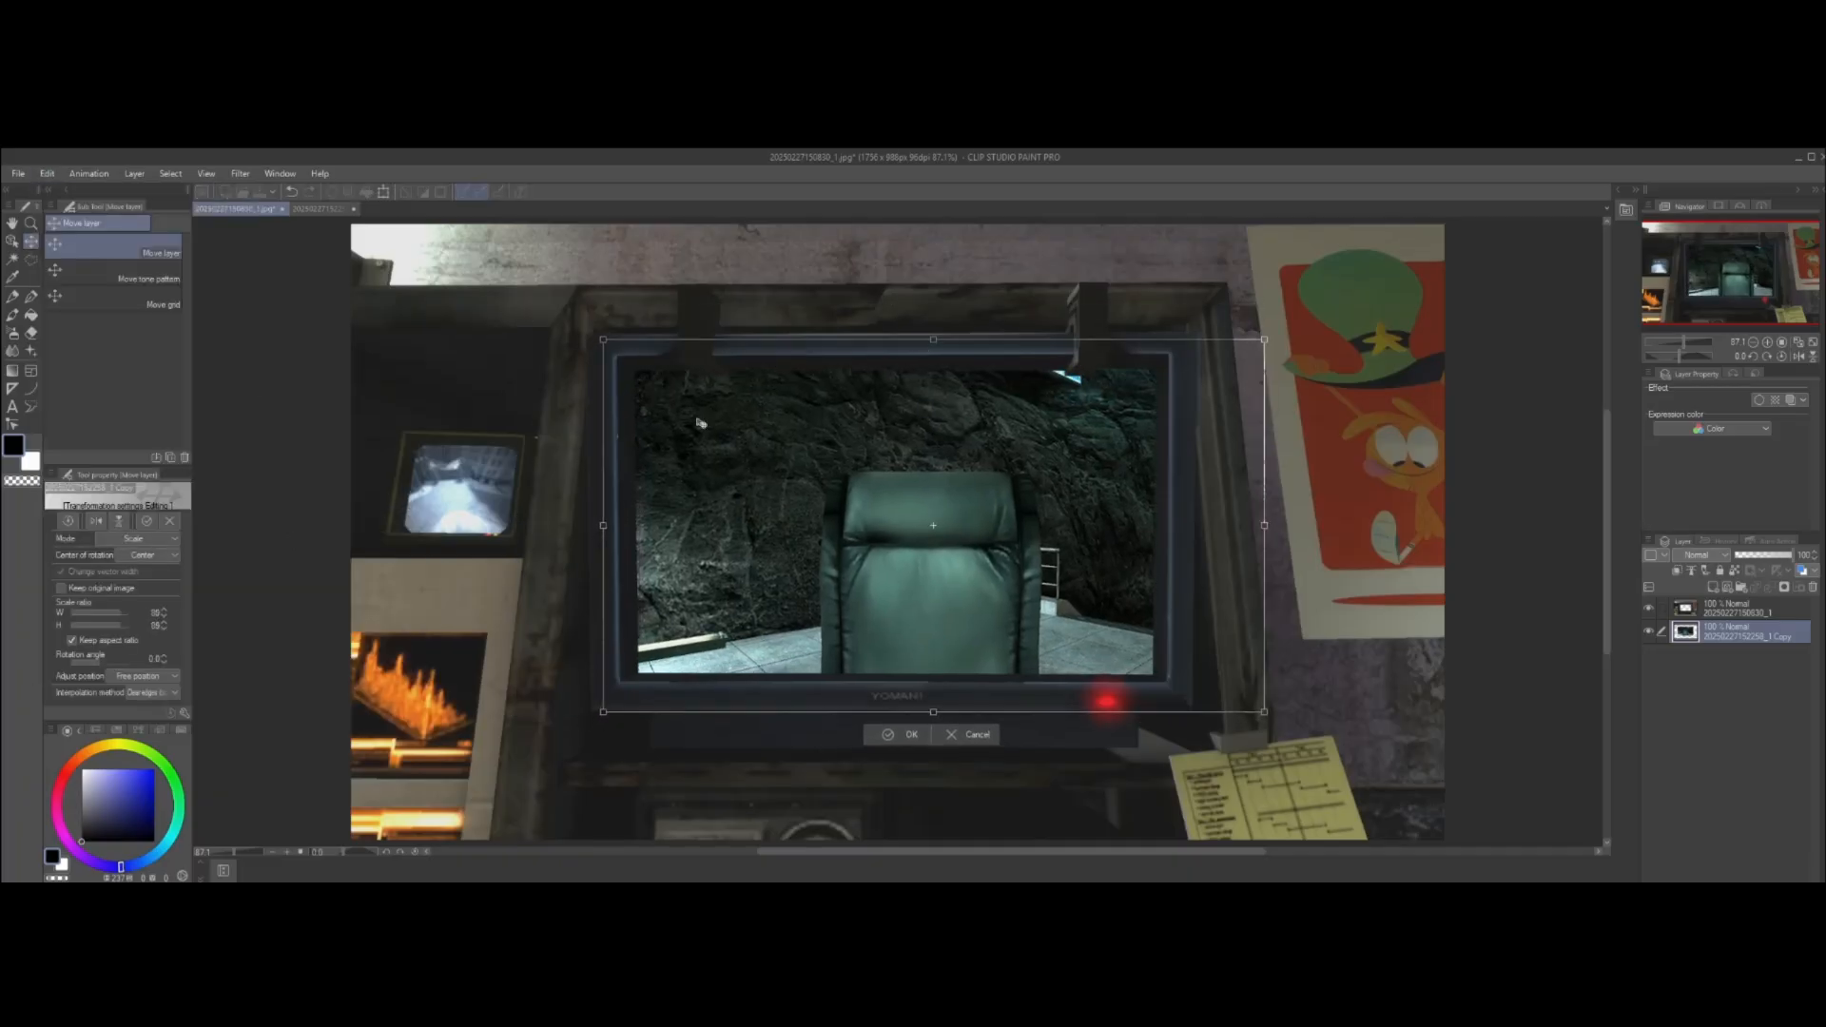
drag(1265, 713, 1217, 686)
drag(1043, 552, 1023, 552)
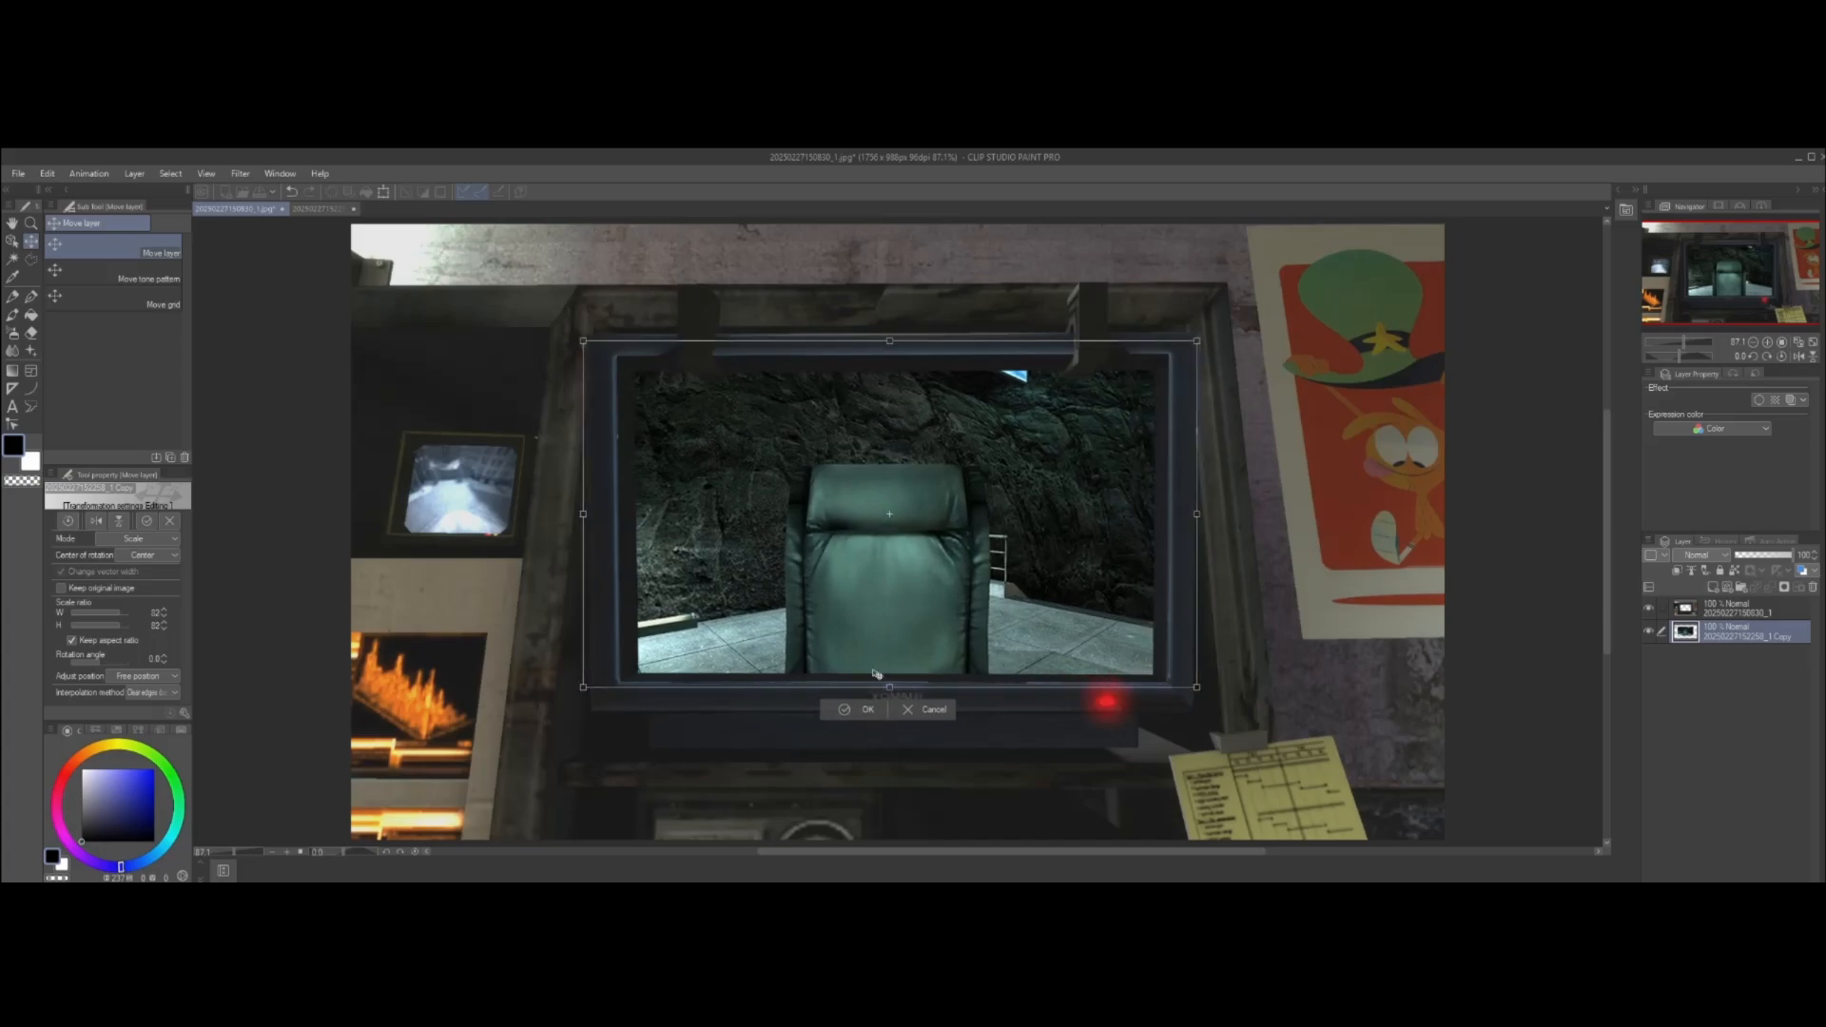
click(859, 707)
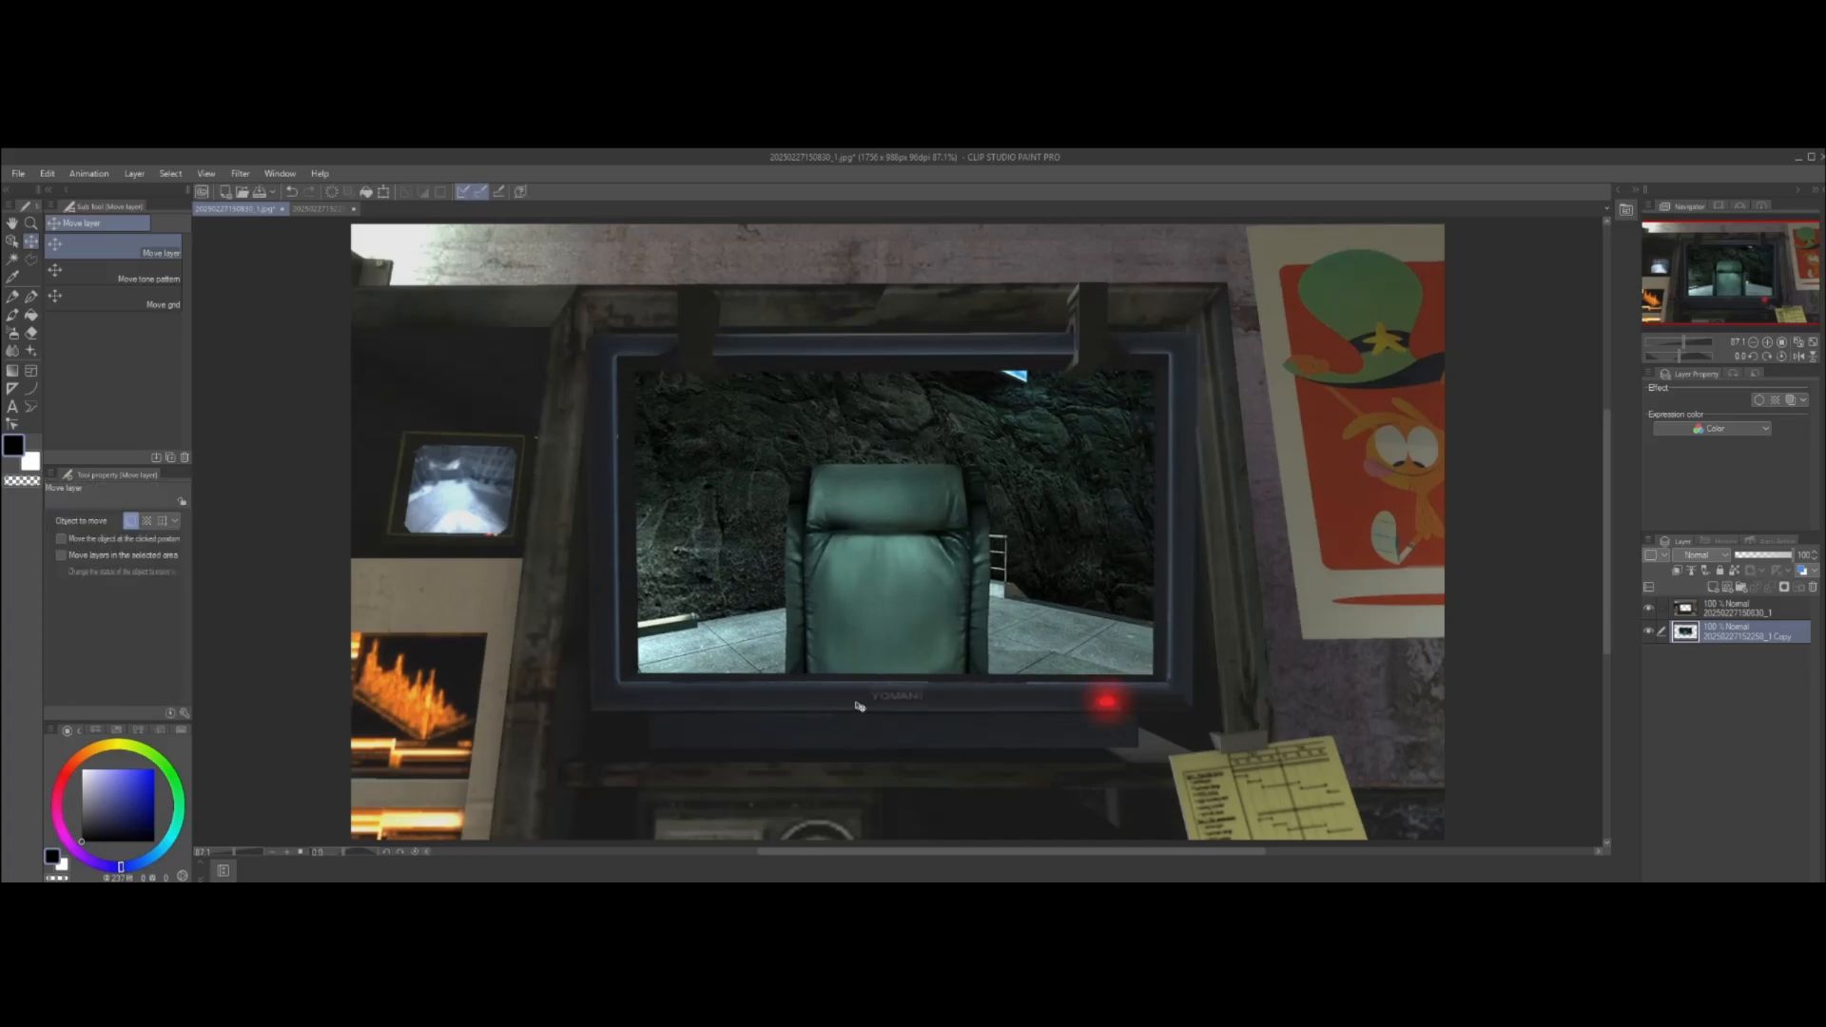
Open the suited man's image img20250301_14373530 1 from the PNGs folder and paste it into the monitor image
click(18, 172)
click(57, 227)
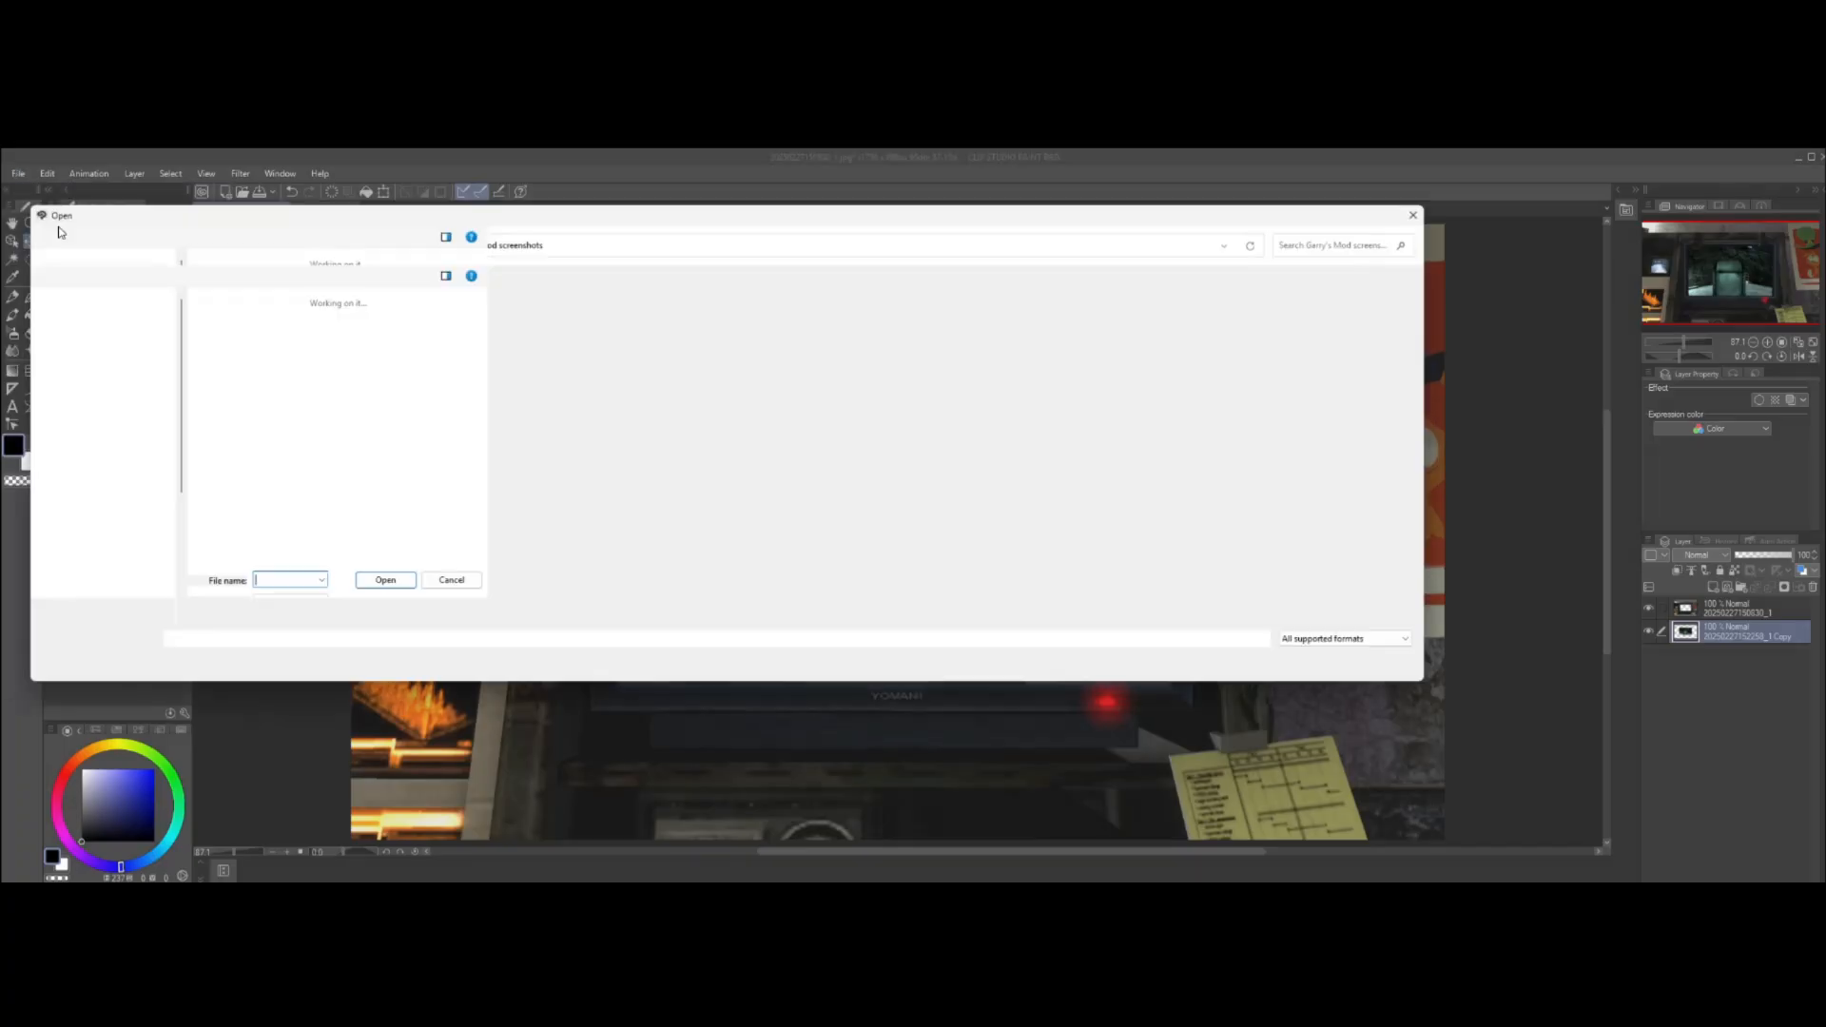
double_click(536, 360)
scroll(841, 500, down, 2)
double_click(314, 481)
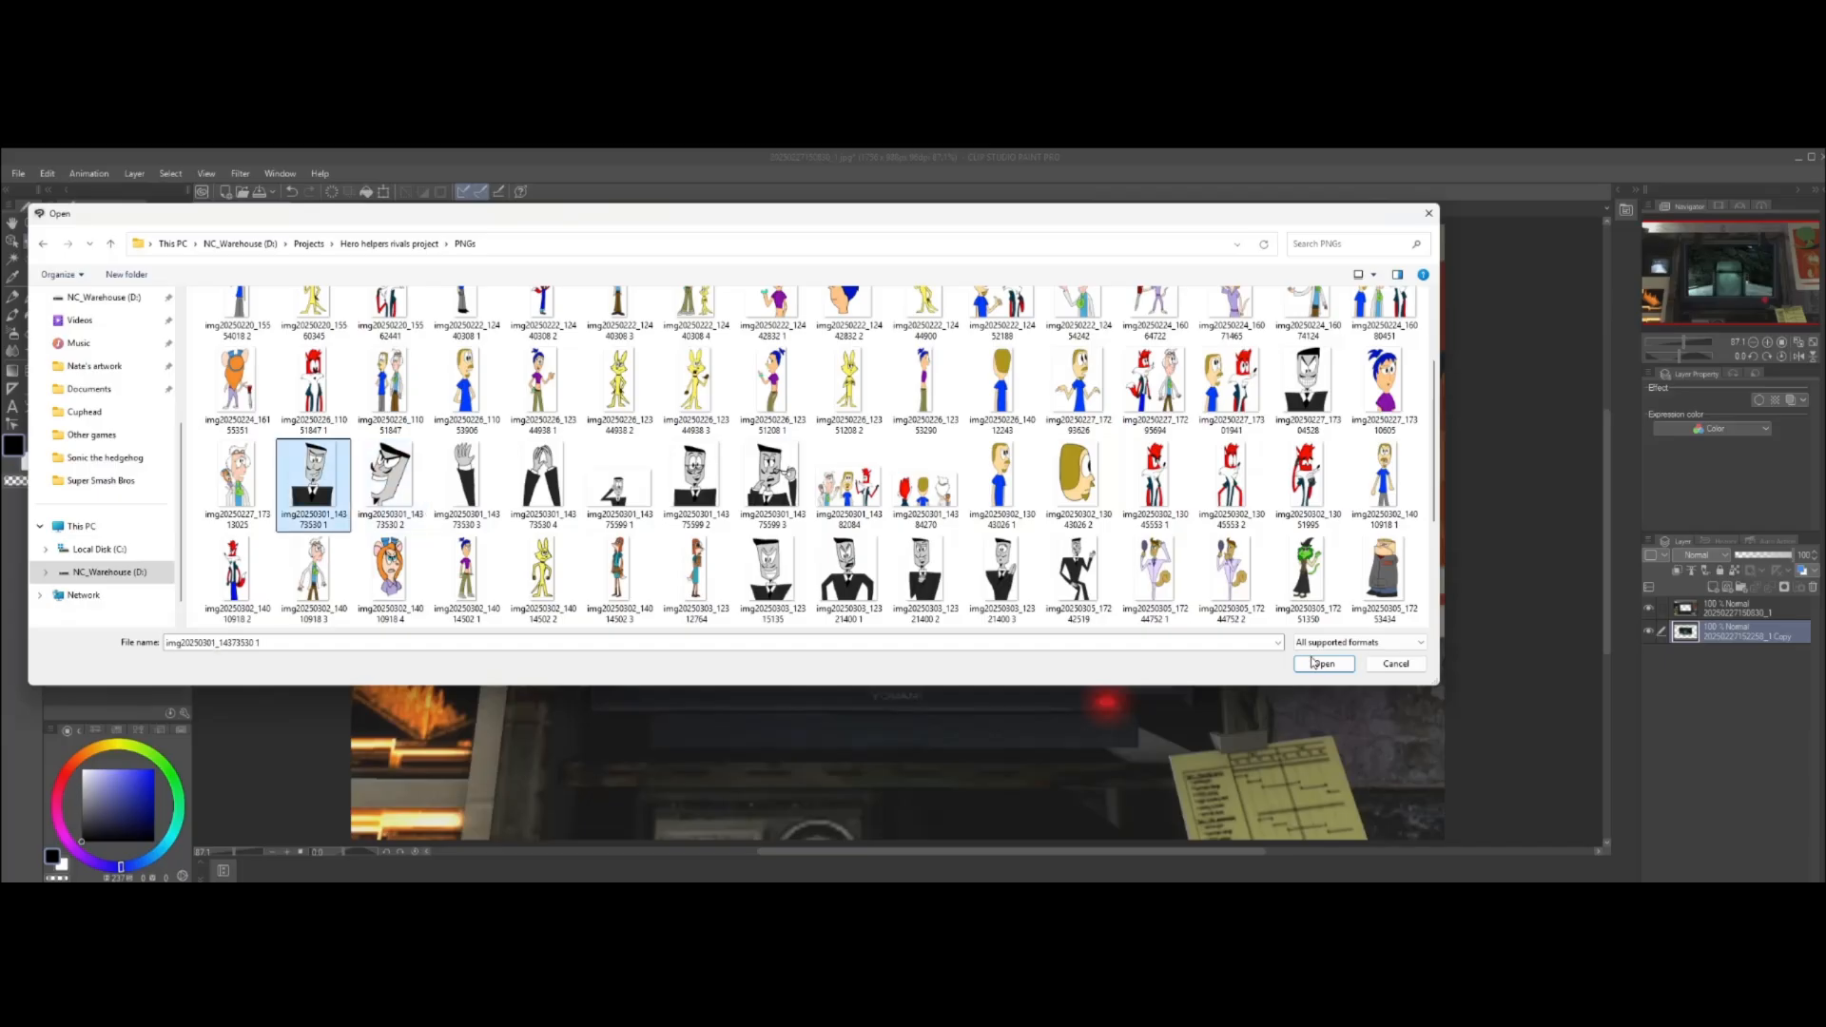
click(238, 211)
click(46, 173)
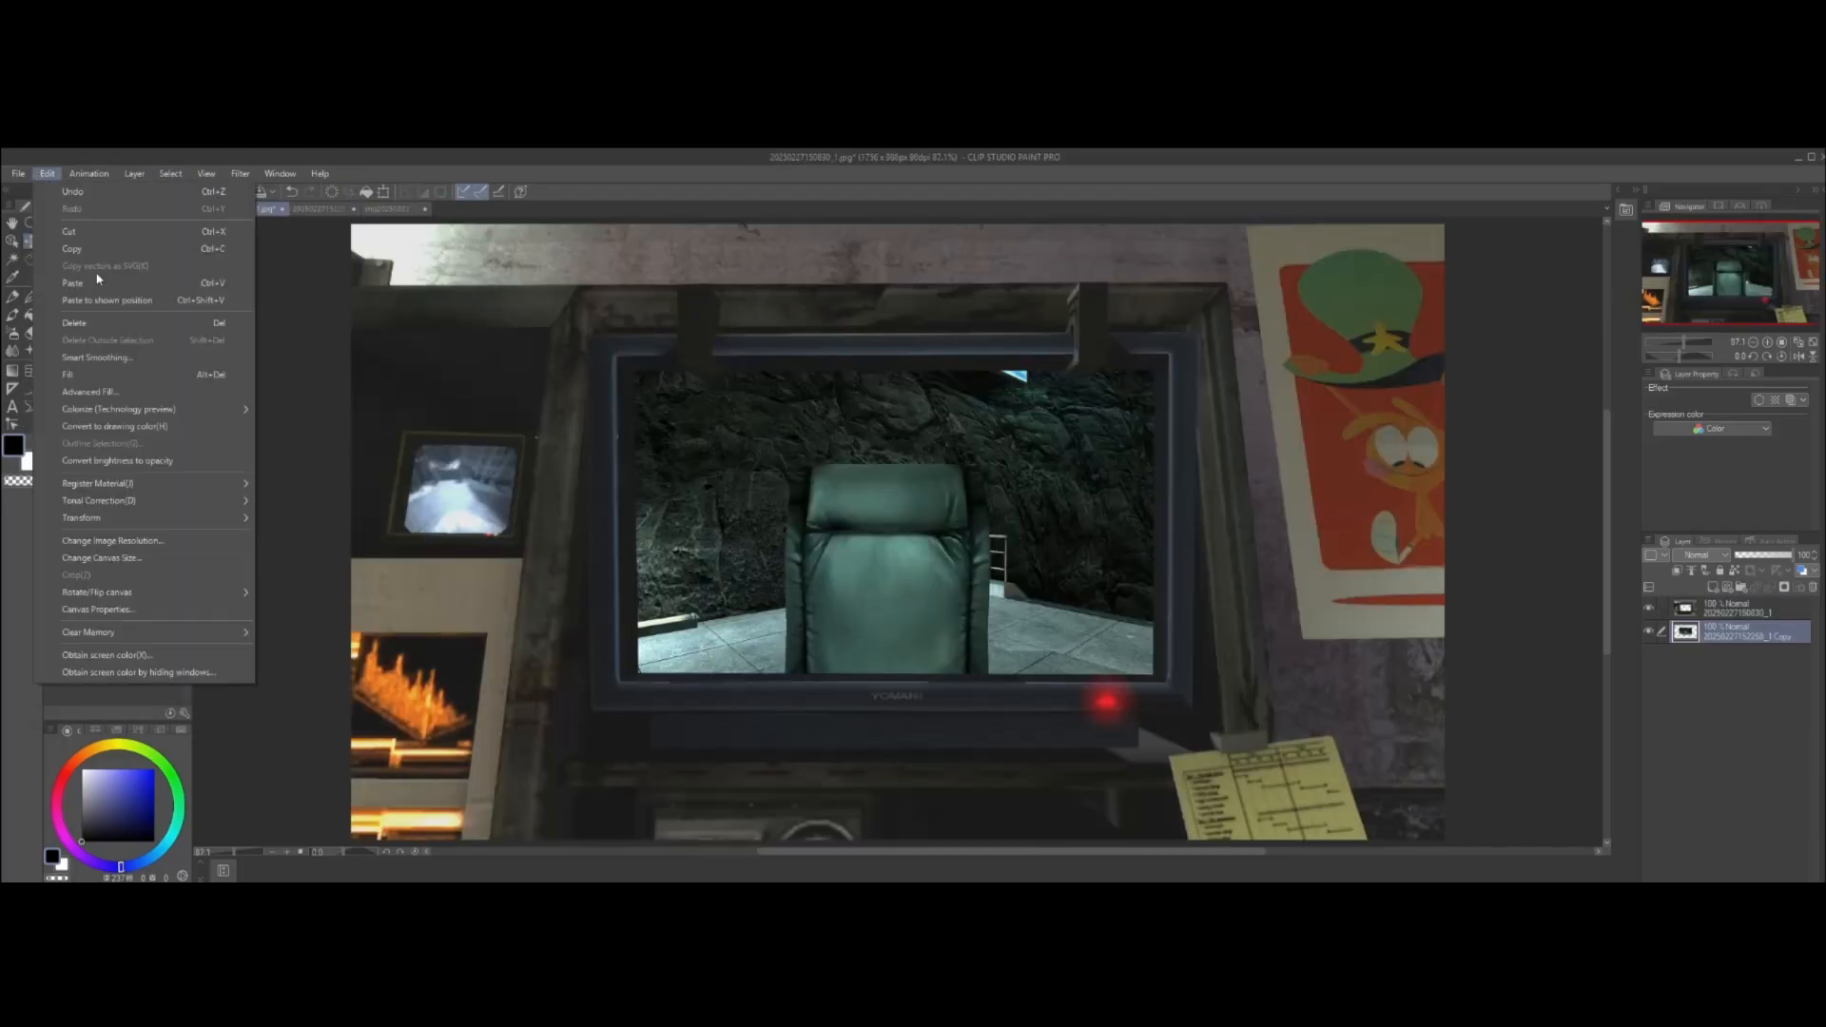
click(98, 281)
Scale the suited man down to fit the monitor's screen and position him in front of the green chair
drag(533, 447, 821, 415)
click(47, 173)
mouse_move(134, 518)
click(305, 536)
drag(736, 245, 868, 447)
drag(1046, 532, 920, 412)
drag(743, 322, 767, 359)
drag(921, 412, 925, 431)
drag(990, 378, 1004, 360)
drag(944, 422, 940, 427)
click(837, 742)
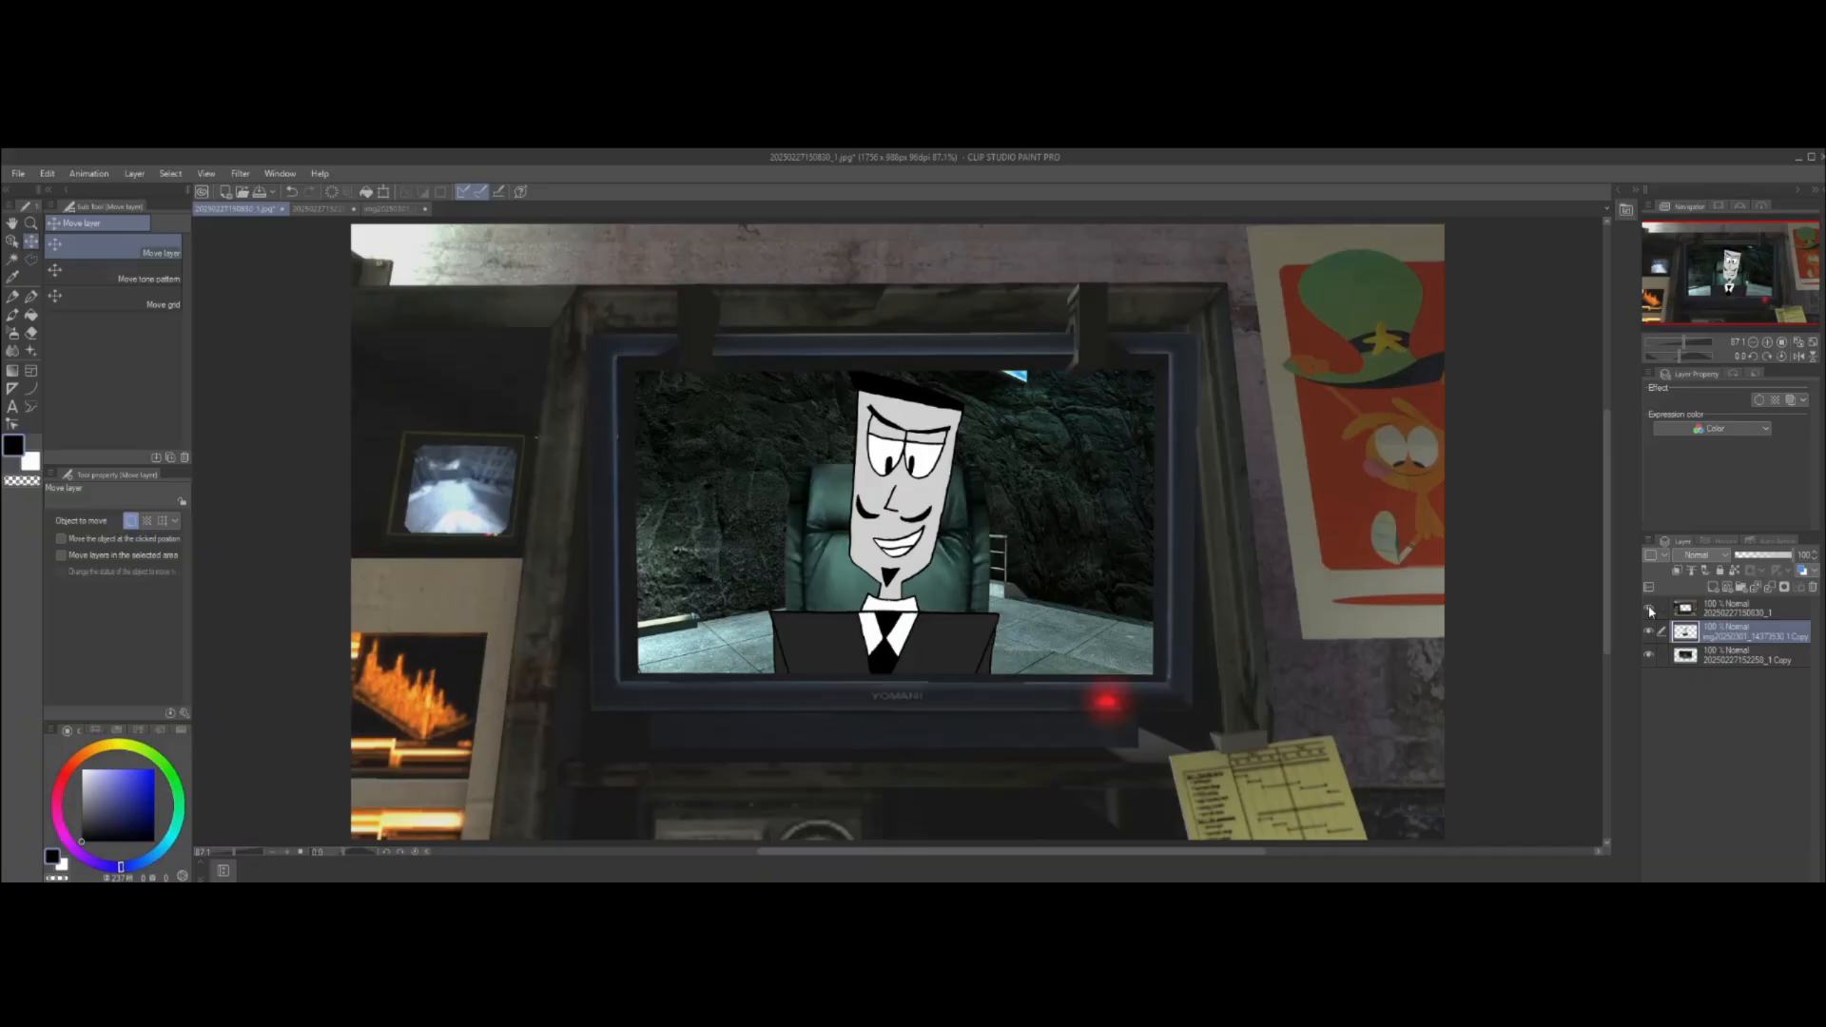
Try hiding the monitor layer and adjusting the chair layer's opacity
click(1651, 610)
click(1750, 655)
drag(1758, 554, 1768, 554)
click(1750, 633)
Touch up the monitor composite in close-up with thin grey lines
scroll(895, 381, up, 20)
click(31, 388)
click(132, 571)
click(81, 802)
click(573, 332)
mouse_move(641, 487)
mouse_down()
mouse_move(574, 326)
mouse_move(1141, 453)
mouse_move(1338, 565)
mouse_move(1357, 628)
mouse_up()
key(ctrl+z)
key(bracketleft)
click(586, 413)
click(990, 404)
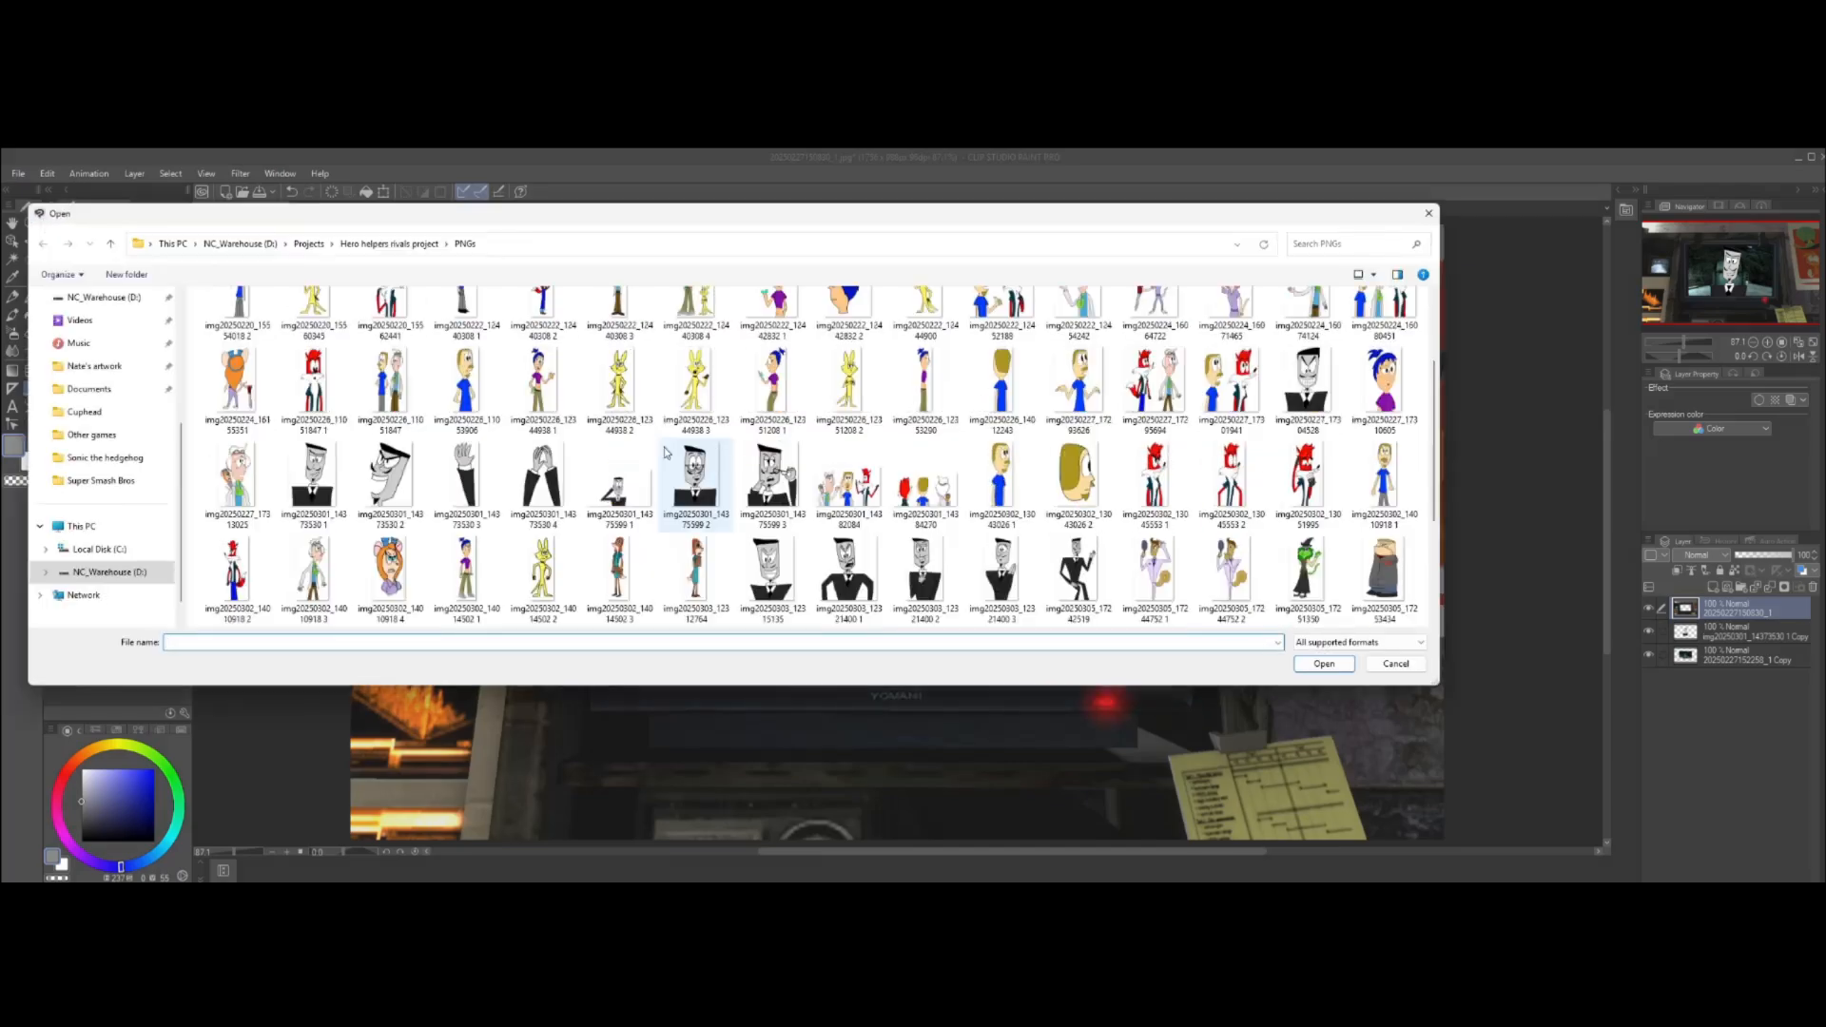
Open the clasped hands image img20250301_14373530 4 from the PNGs folder and paste it into the monitor image
click(544, 463)
click(1324, 664)
click(172, 174)
click(195, 191)
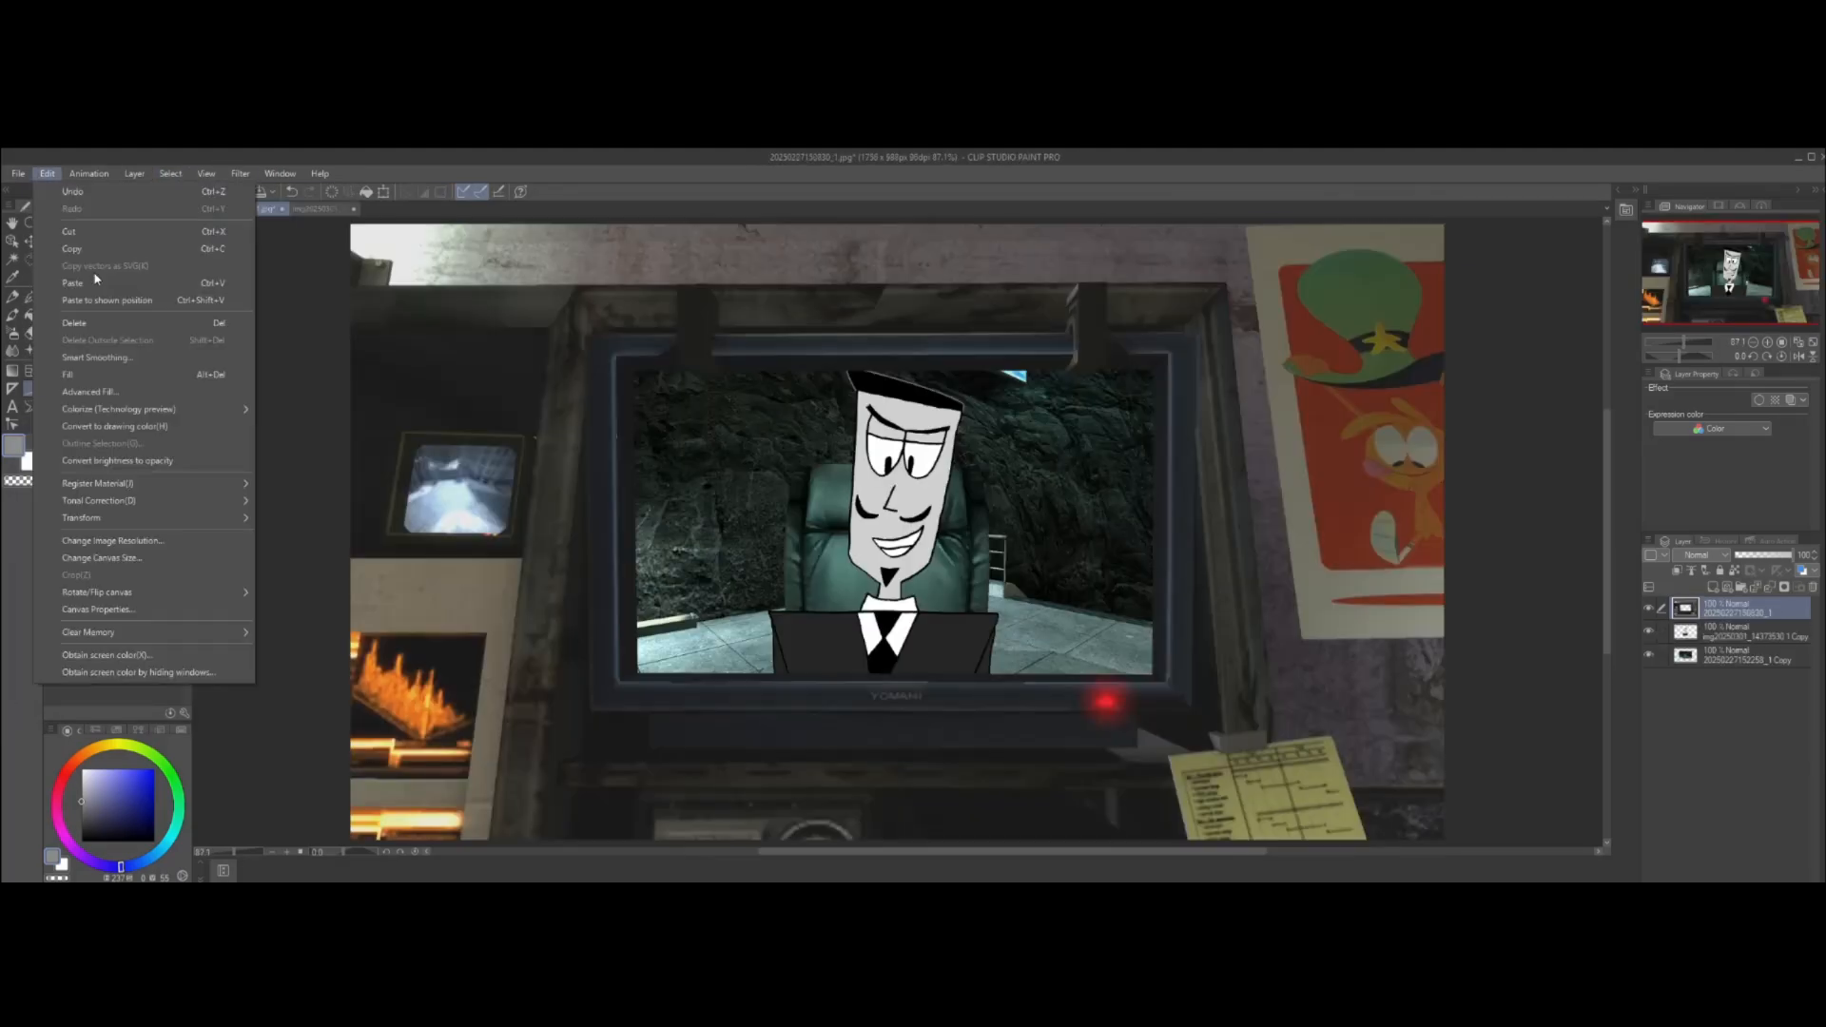
click(72, 282)
Scale down the clasped hands, place them over the suited man's chest and put their layer beneath the monitor layer
click(47, 173)
mouse_move(199, 518)
click(295, 534)
drag(944, 382, 891, 471)
drag(834, 555, 882, 602)
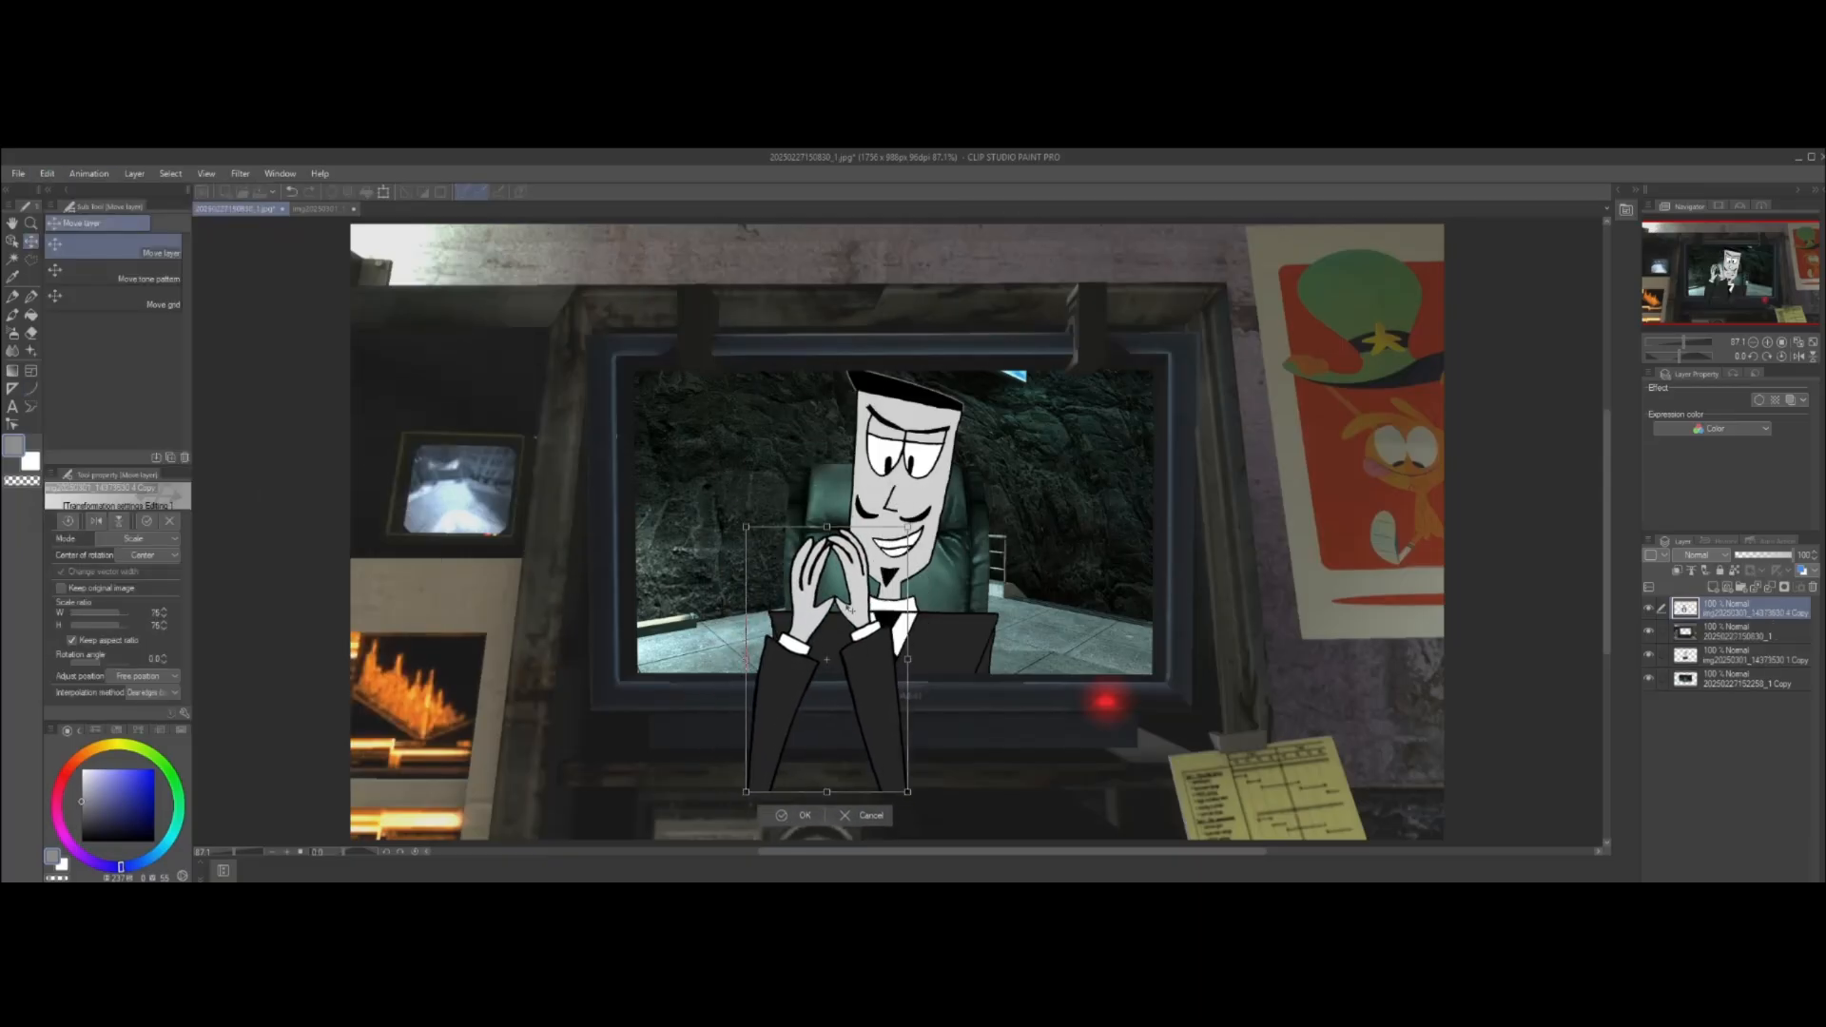
click(815, 806)
drag(1731, 633, 1731, 605)
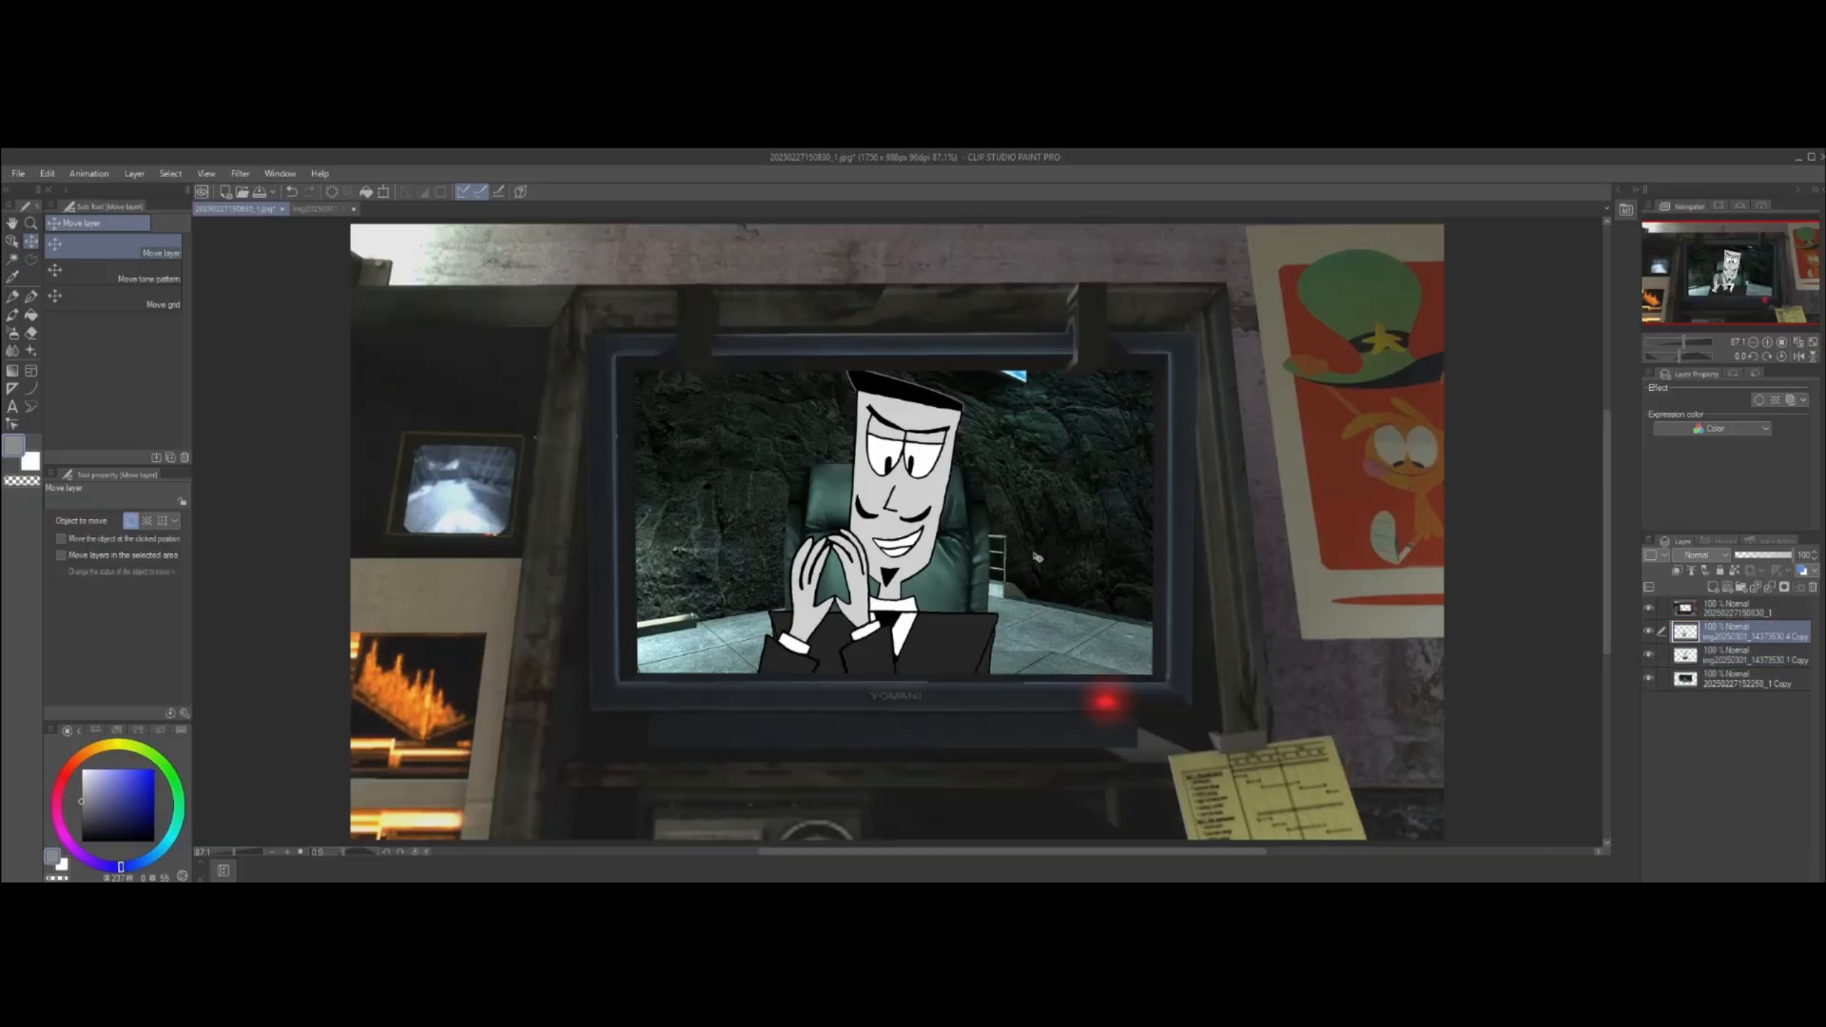
Save the monitor composite as "Saved" and close the open images
click(18, 173)
click(57, 301)
click(158, 631)
click(158, 656)
text(Saved)
key(Return)
key(Return)
click(262, 210)
click(262, 210)
click(959, 428)
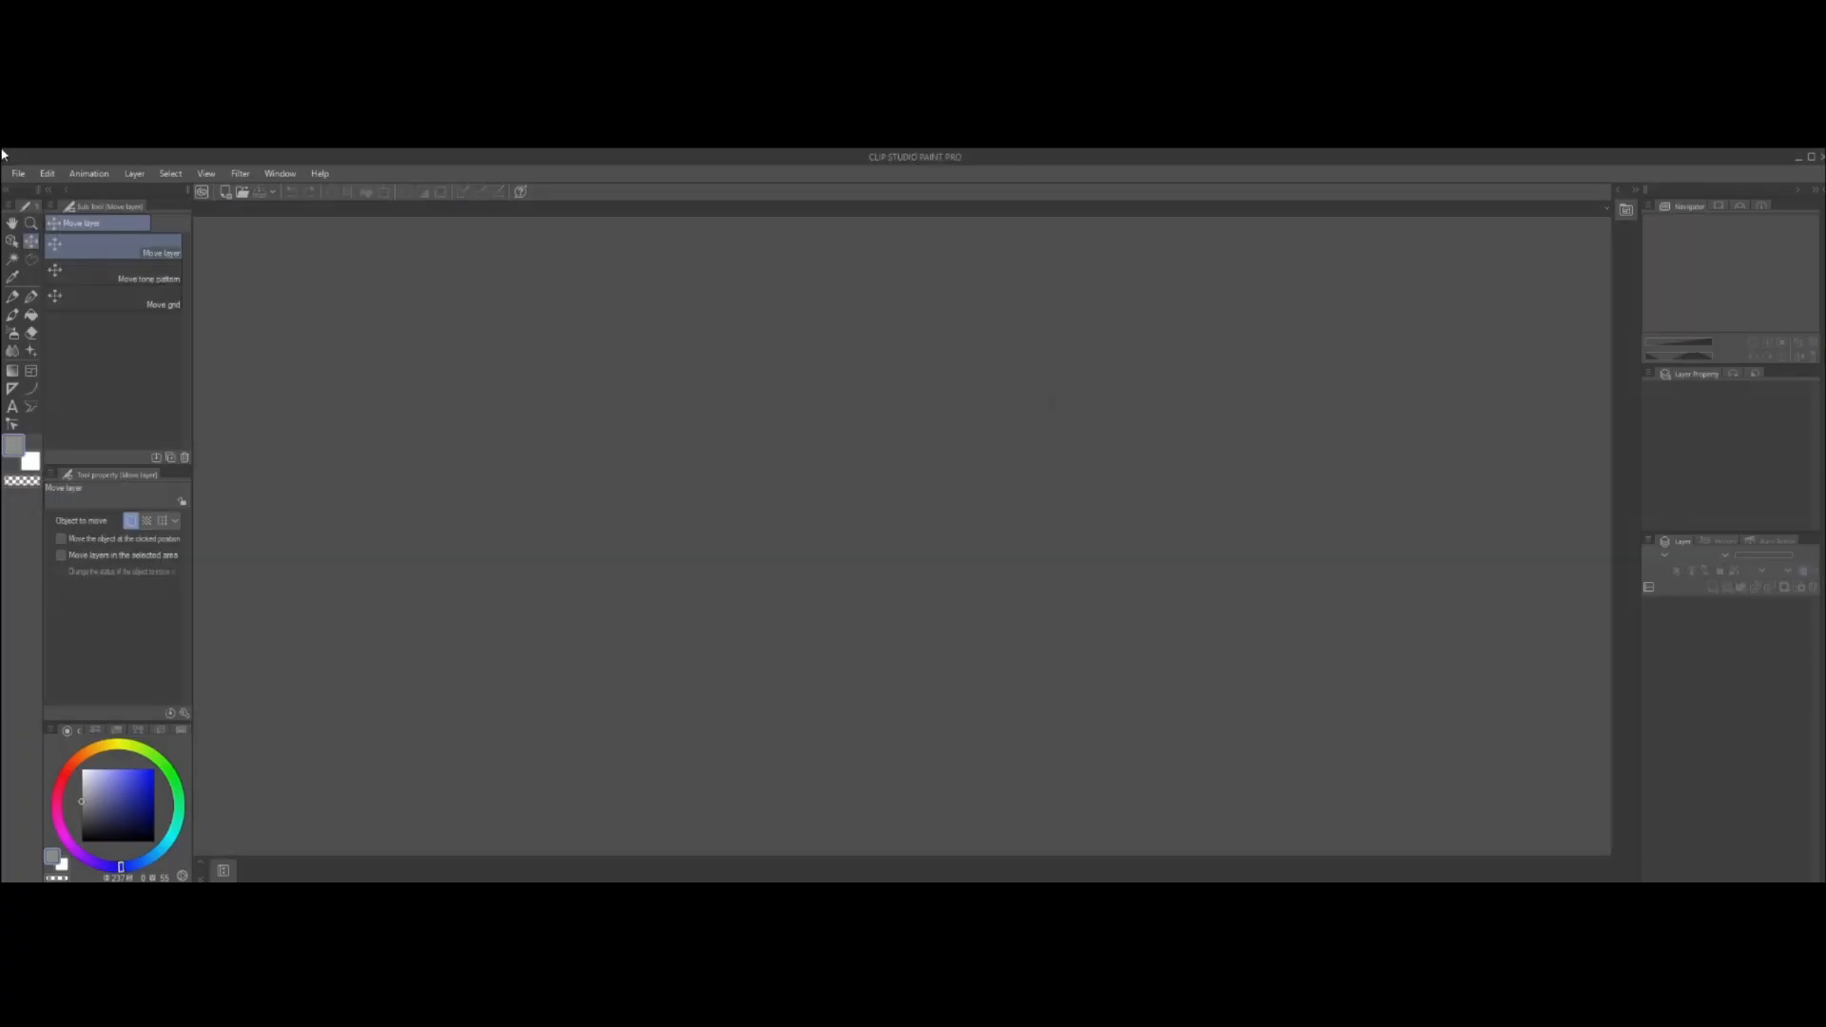
Open the saved scene with the bearded man and the red fox standing in the warehouse
click(18, 174)
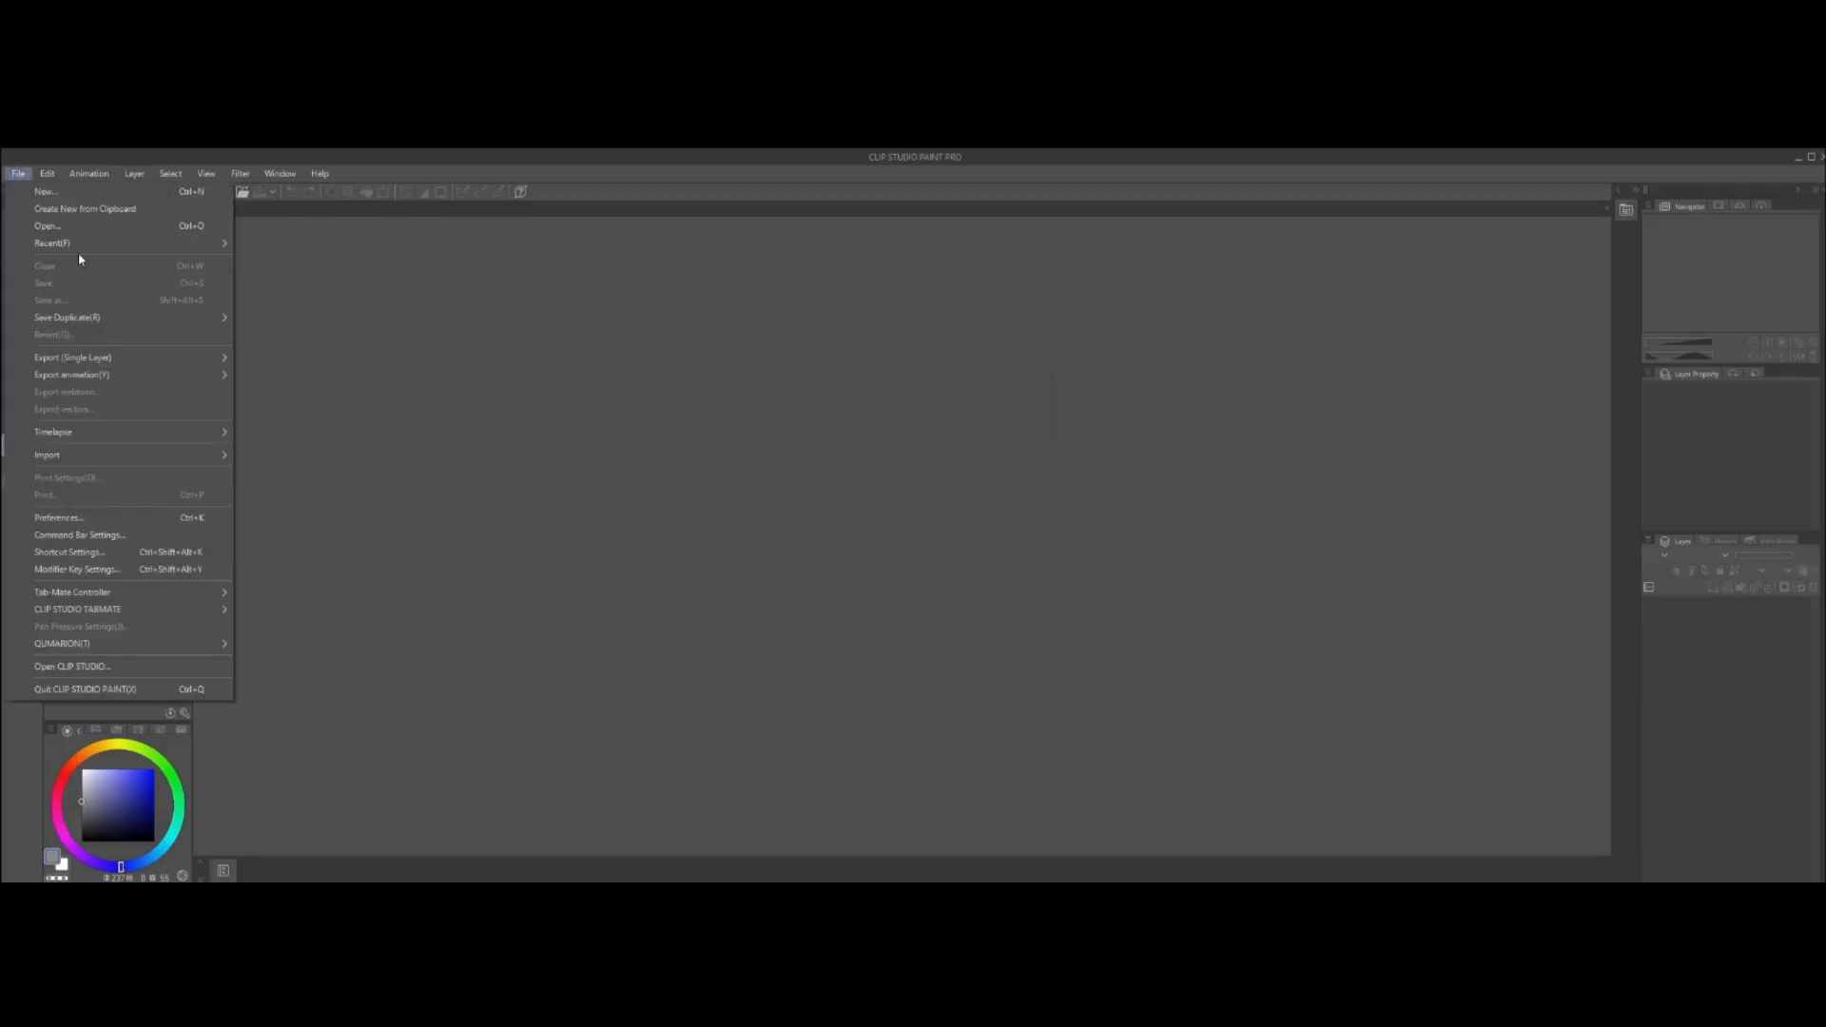
click(68, 226)
double_click(253, 337)
click(252, 357)
click(1322, 666)
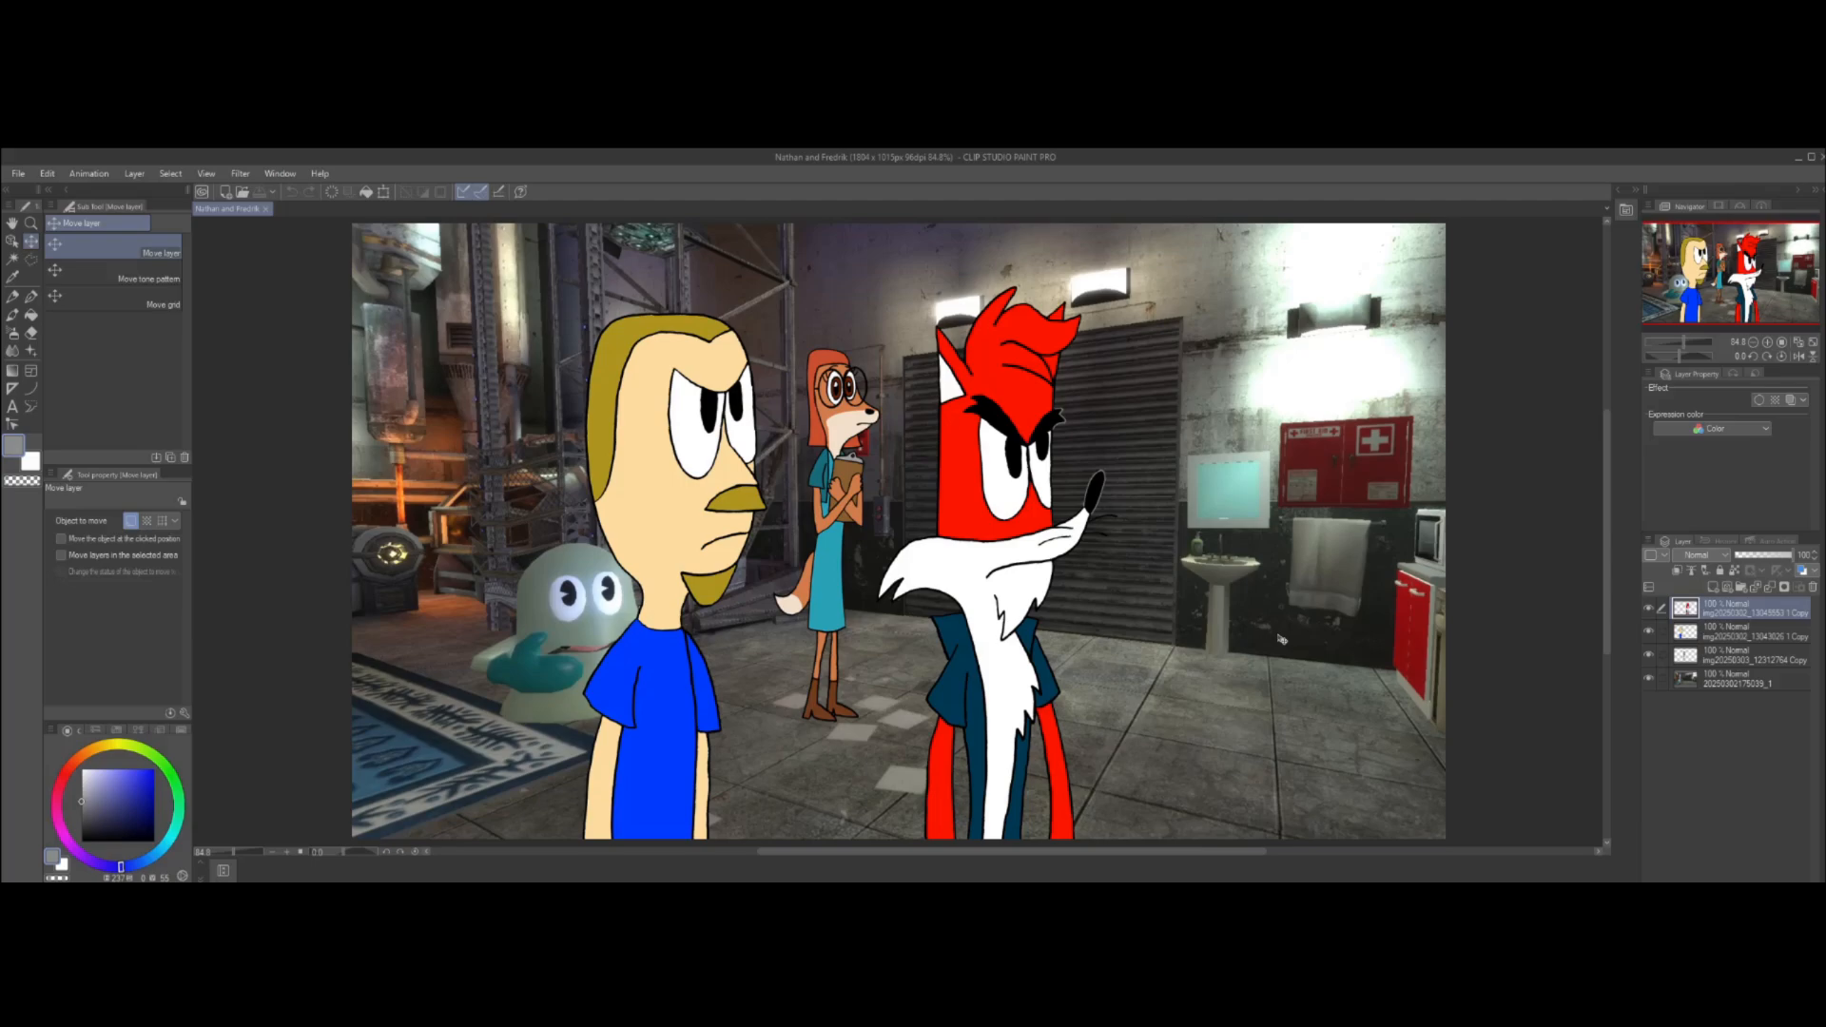
Erase the bearded man's mouth between the moustache and the beard on his layer
click(1746, 639)
scroll(713, 533, up, 8)
key(e)
mouse_move(888, 530)
mouse_down()
mouse_move(979, 523)
mouse_move(714, 559)
mouse_up()
Draw a new open mouth outline for the bearded man with black curves and fill the erased gap with his skin colour
click(31, 388)
click(82, 841)
click(893, 639)
mouse_move(877, 668)
mouse_down()
mouse_move(905, 606)
mouse_move(568, 640)
mouse_move(969, 423)
mouse_up()
click(732, 594)
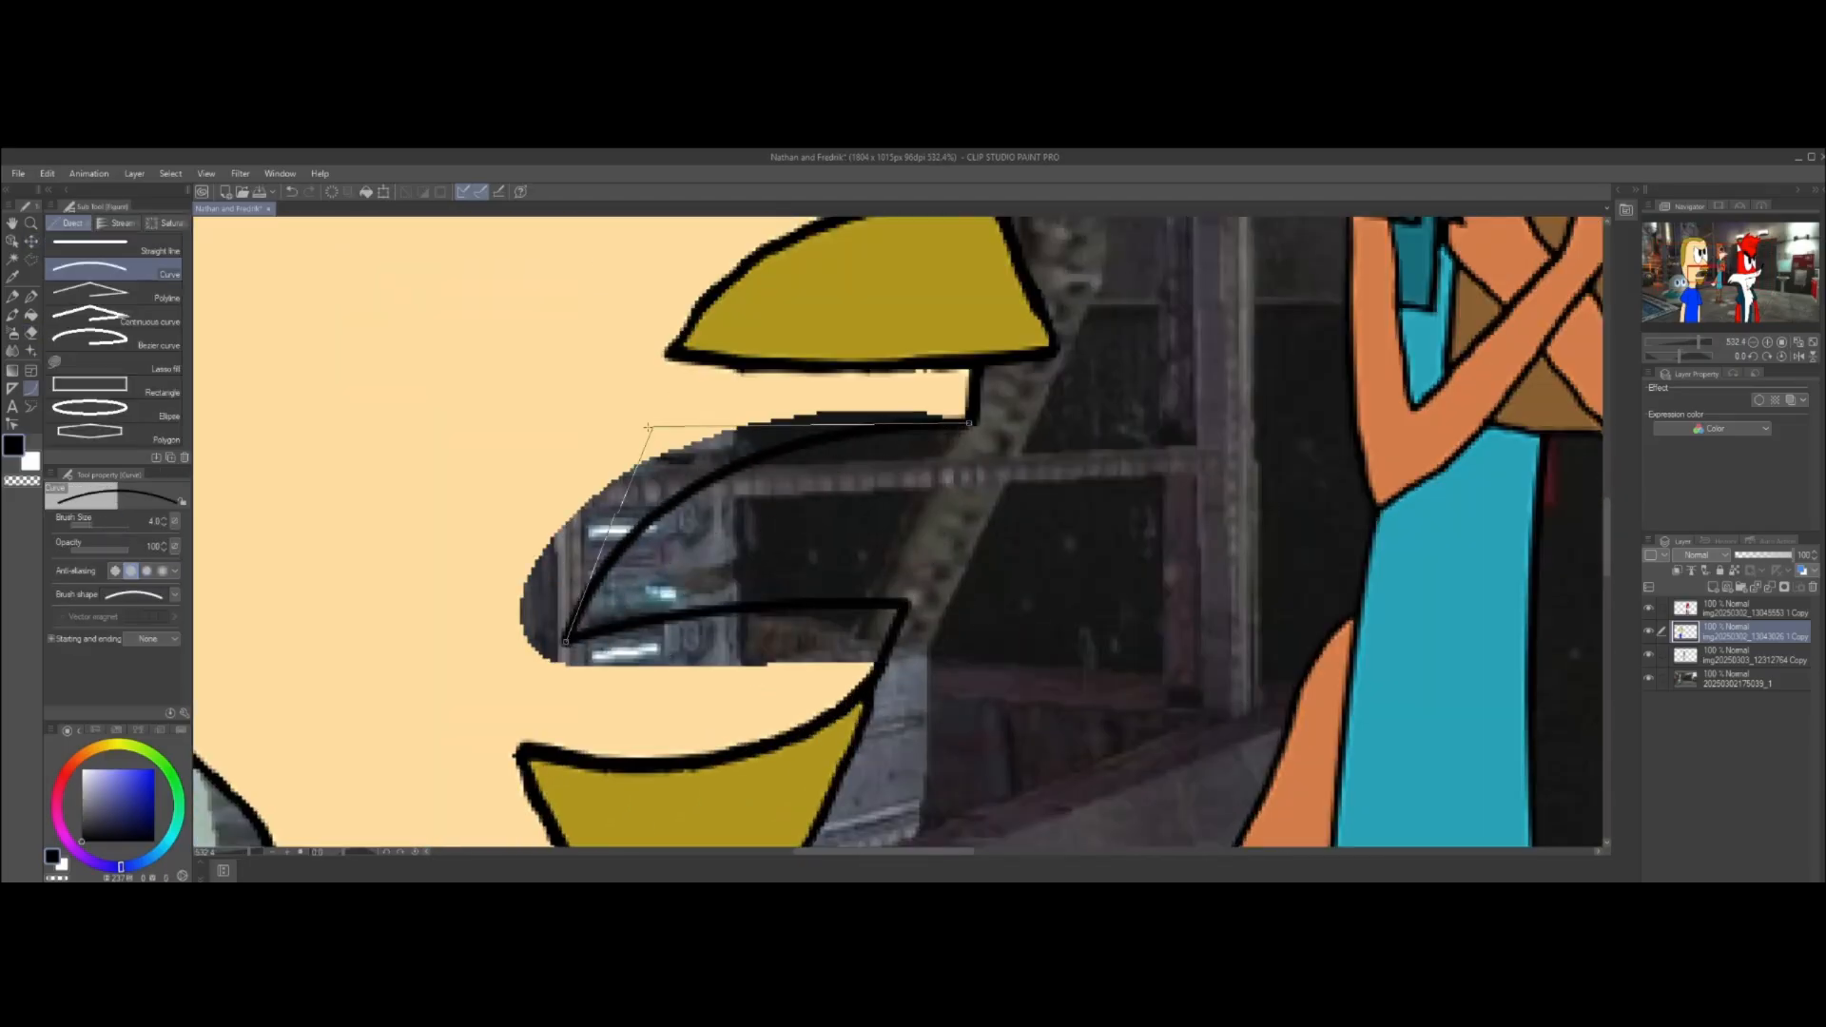
click(648, 427)
click(31, 315)
alt+click(475, 571)
click(544, 609)
Draw rounded black upper outlines for both of the bearded man's eyes and fill the new areas with white
key(ctrl+0)
scroll(705, 346, up, 5)
click(32, 389)
click(81, 841)
drag(591, 363, 830, 472)
click(609, 271)
click(837, 272)
drag(827, 390, 905, 251)
click(828, 237)
click(32, 315)
click(728, 376)
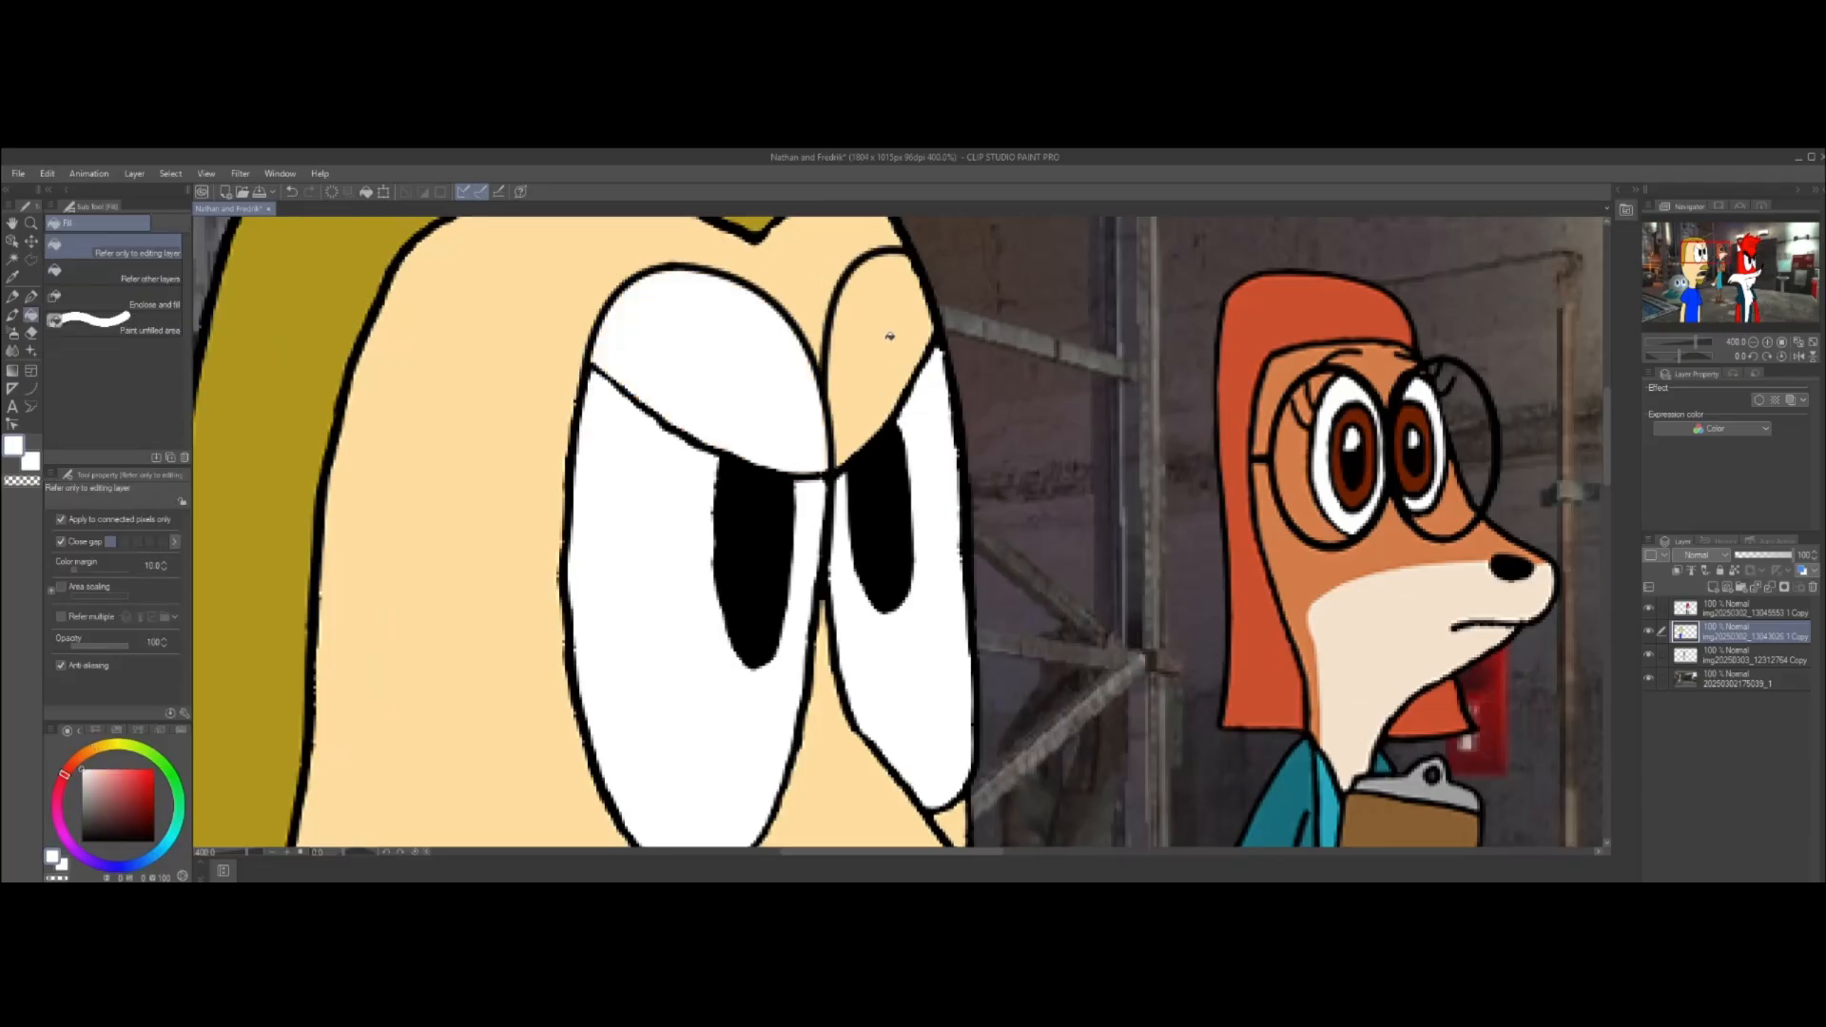
click(890, 336)
Paint over the bearded man's old slanted eyelid lines in white and reshape his pupils into small black ovals
click(31, 296)
click(100, 523)
drag(702, 437, 611, 371)
drag(807, 474, 800, 473)
mouse_move(857, 473)
mouse_down()
mouse_move(908, 435)
mouse_move(885, 599)
mouse_up()
mouse_move(725, 461)
mouse_down()
mouse_move(742, 652)
mouse_move(776, 525)
mouse_up()
click(94, 526)
click(82, 841)
key(ctrl+z)
drag(867, 516, 875, 477)
Draw a black slanted eyebrow line above the bearded man's larger eye
click(31, 389)
drag(480, 324, 654, 257)
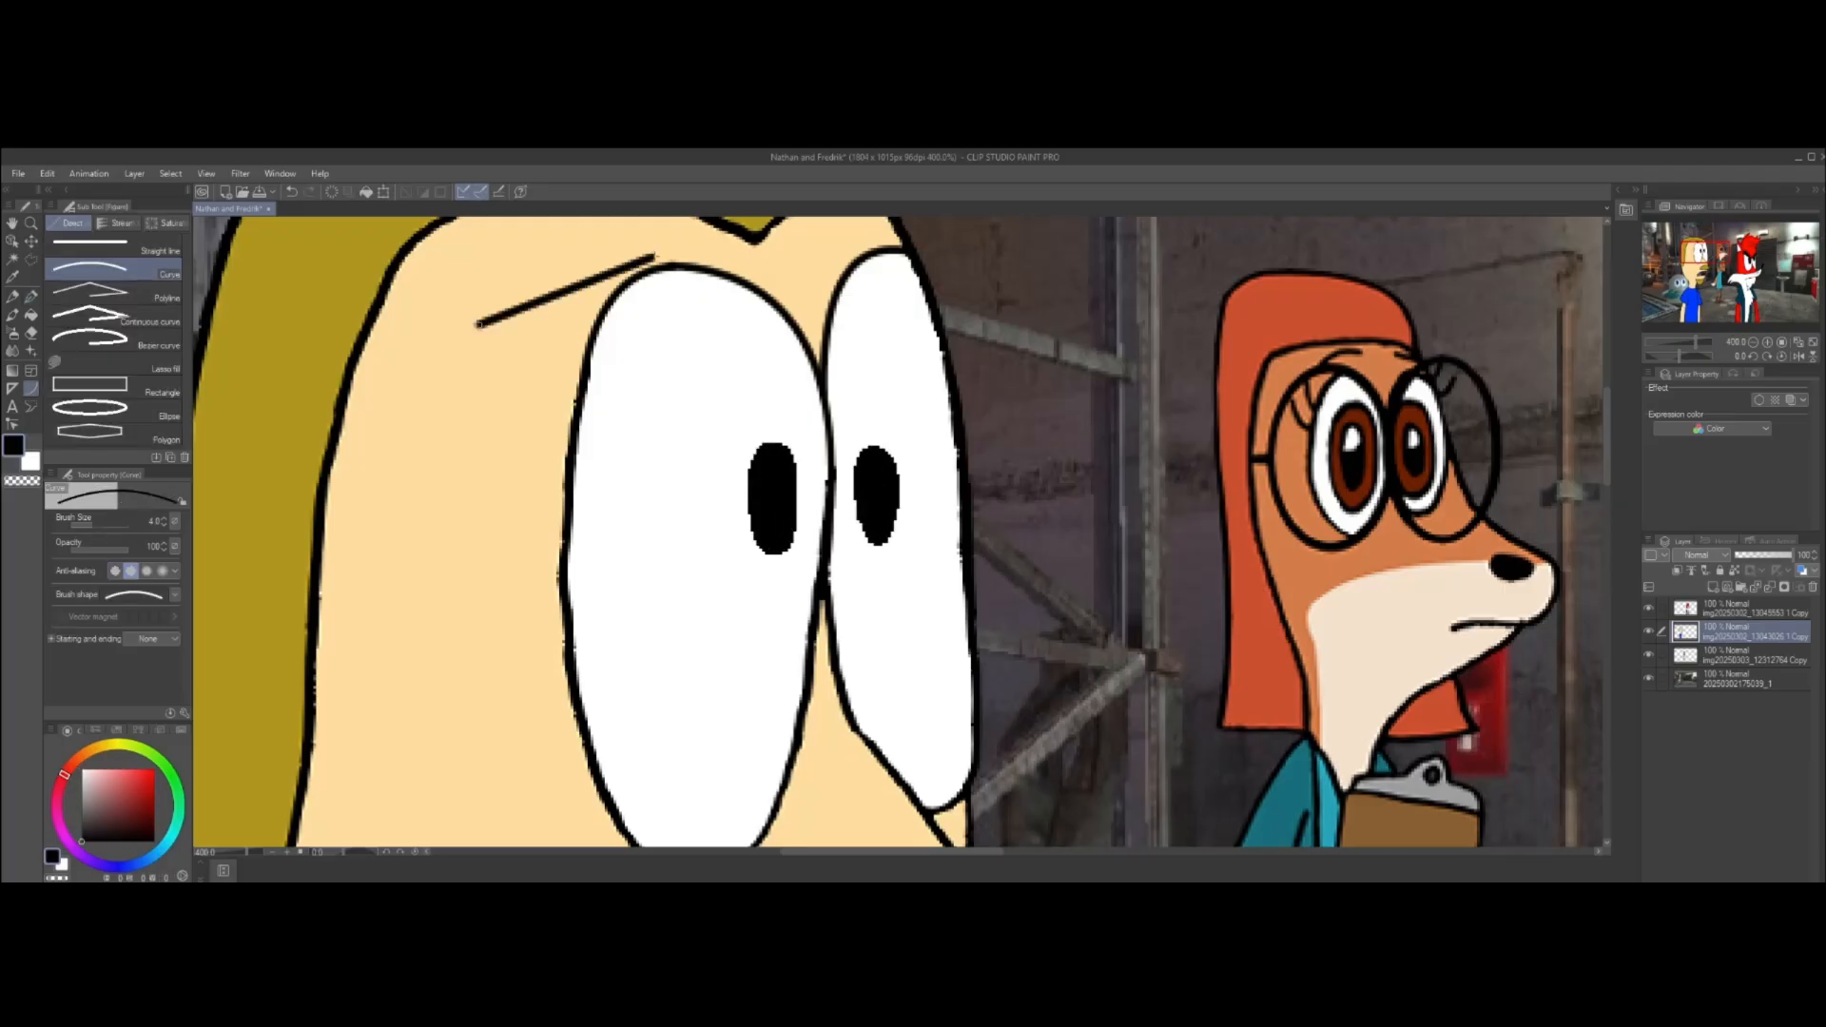
key(ctrl+0)
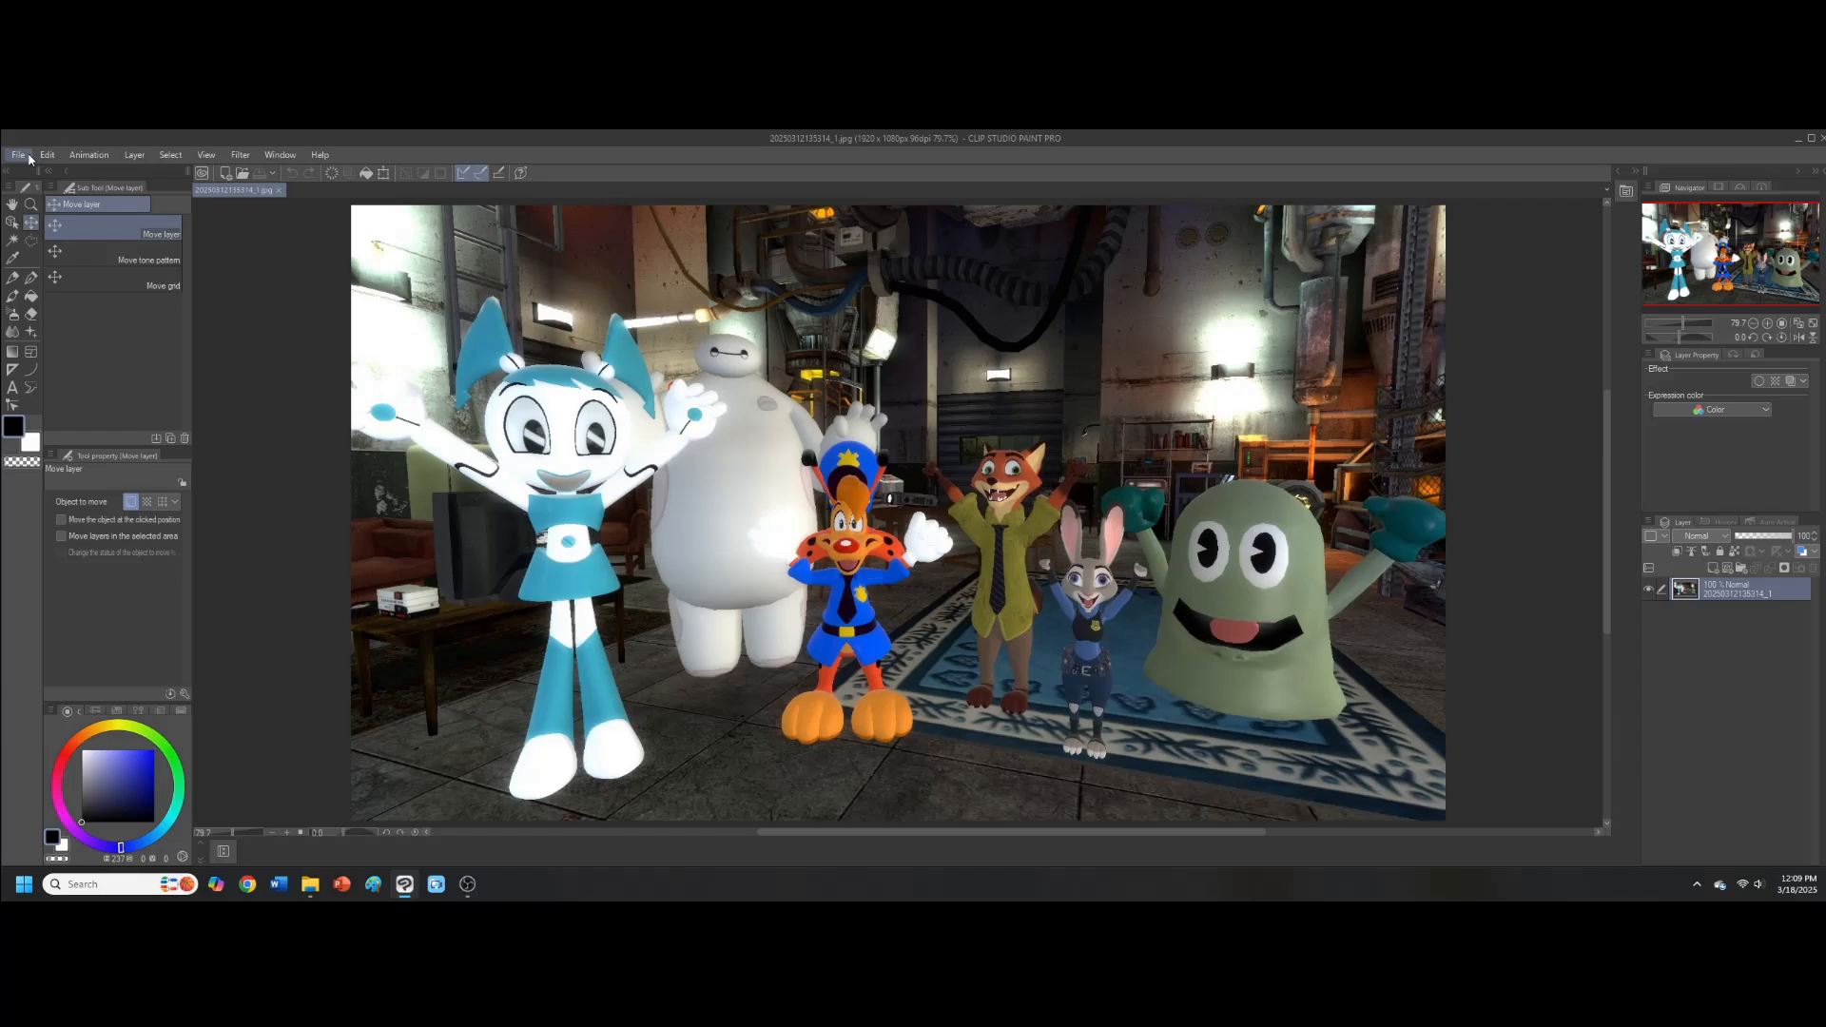
Open the cheering fox woman PNG and copy the whole image
click(18, 154)
click(42, 190)
scroll(1203, 569, down, 5)
double_click(693, 548)
click(171, 154)
click(195, 175)
click(48, 155)
click(109, 231)
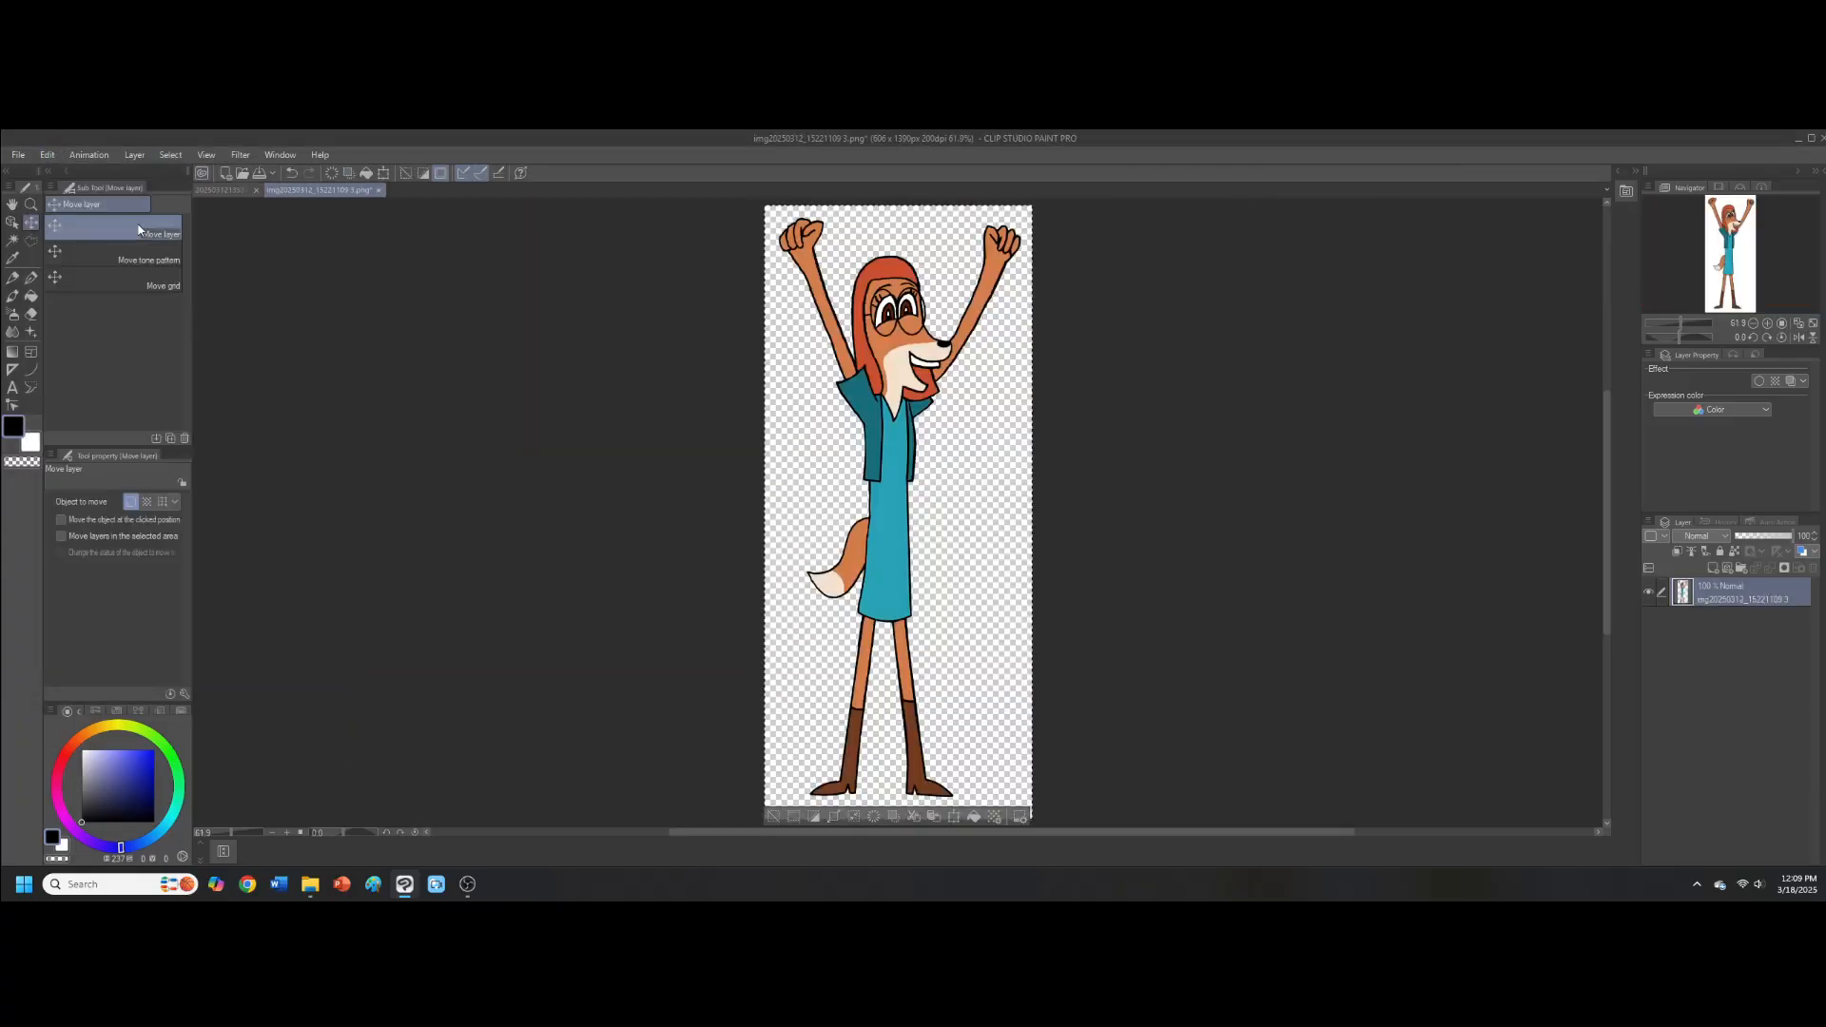
Paste the cheering fox woman into the group screenshot and move her to the middle of the scene
click(233, 190)
click(48, 155)
click(95, 264)
drag(509, 466, 889, 490)
Scale the fox woman down and place her between the orange police character and the fox in the green shirt
click(44, 154)
mouse_move(170, 500)
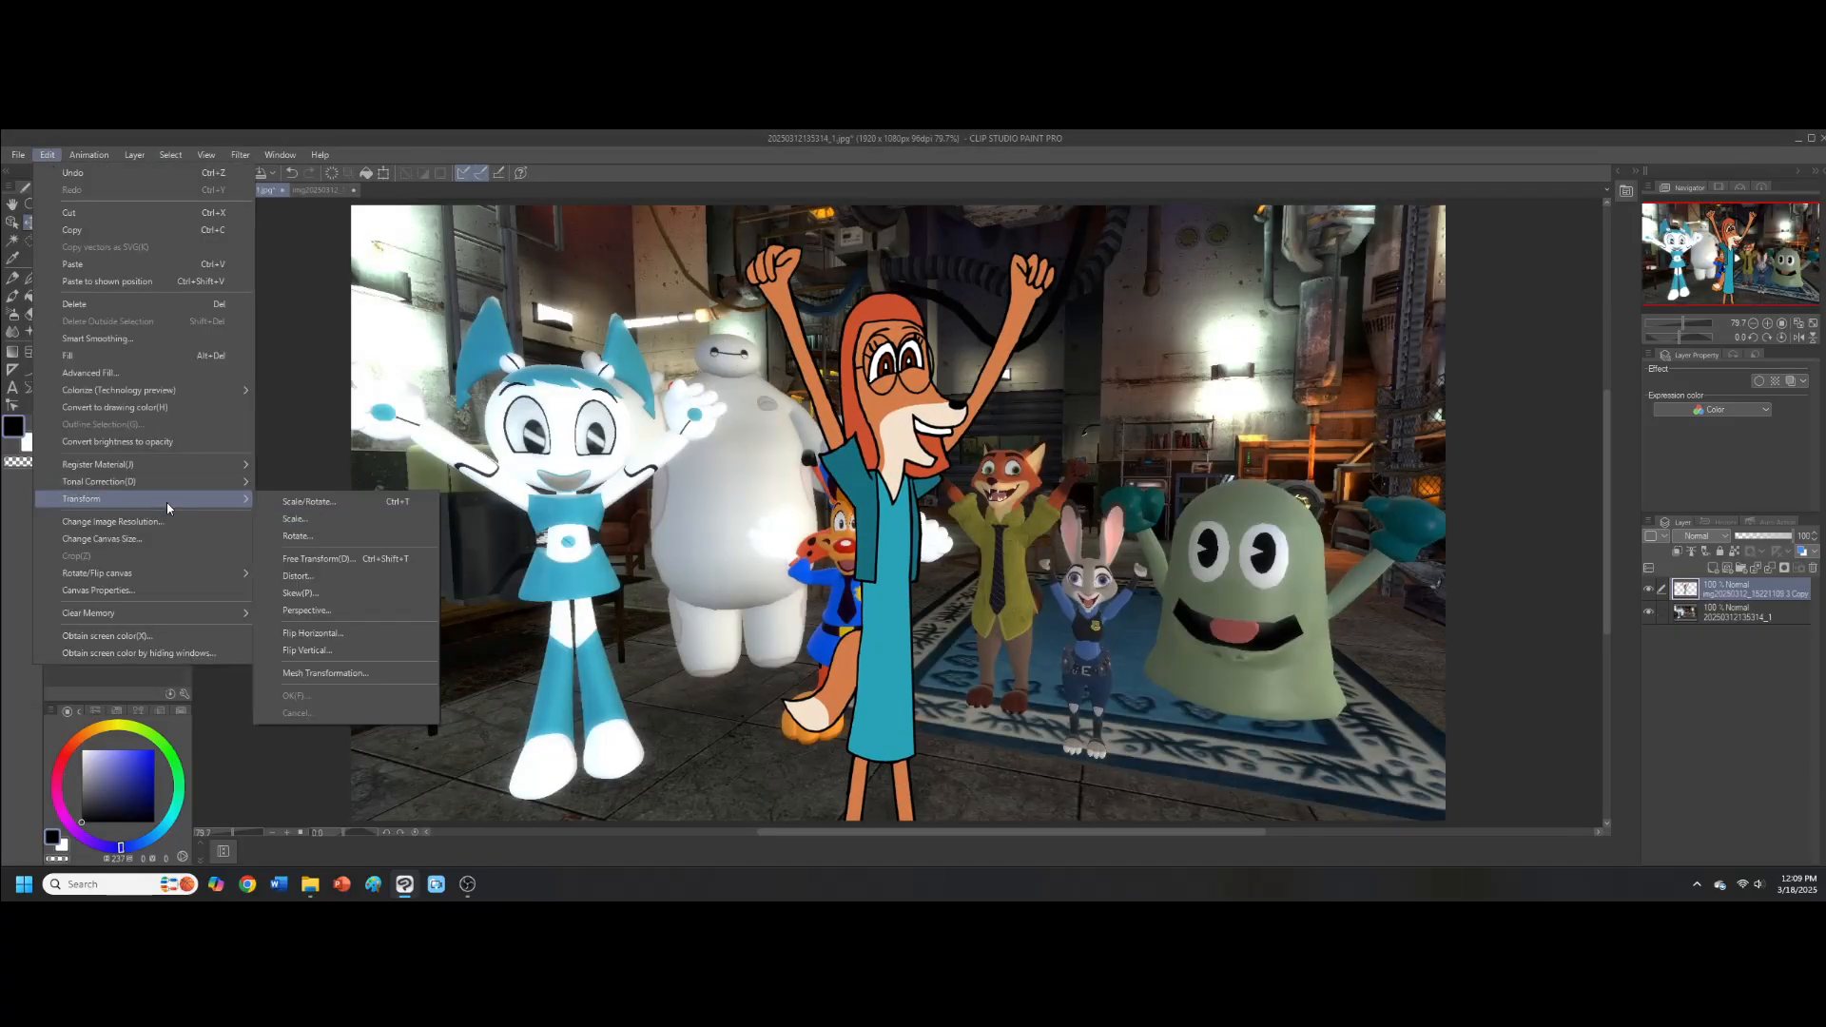
click(295, 519)
drag(745, 244, 886, 580)
drag(981, 711, 948, 403)
drag(1026, 273, 999, 336)
click(880, 709)
Lower the opacity of the fox woman's layer to about 30%
scroll(927, 570, up, 4)
scroll(1267, 470, down, 1)
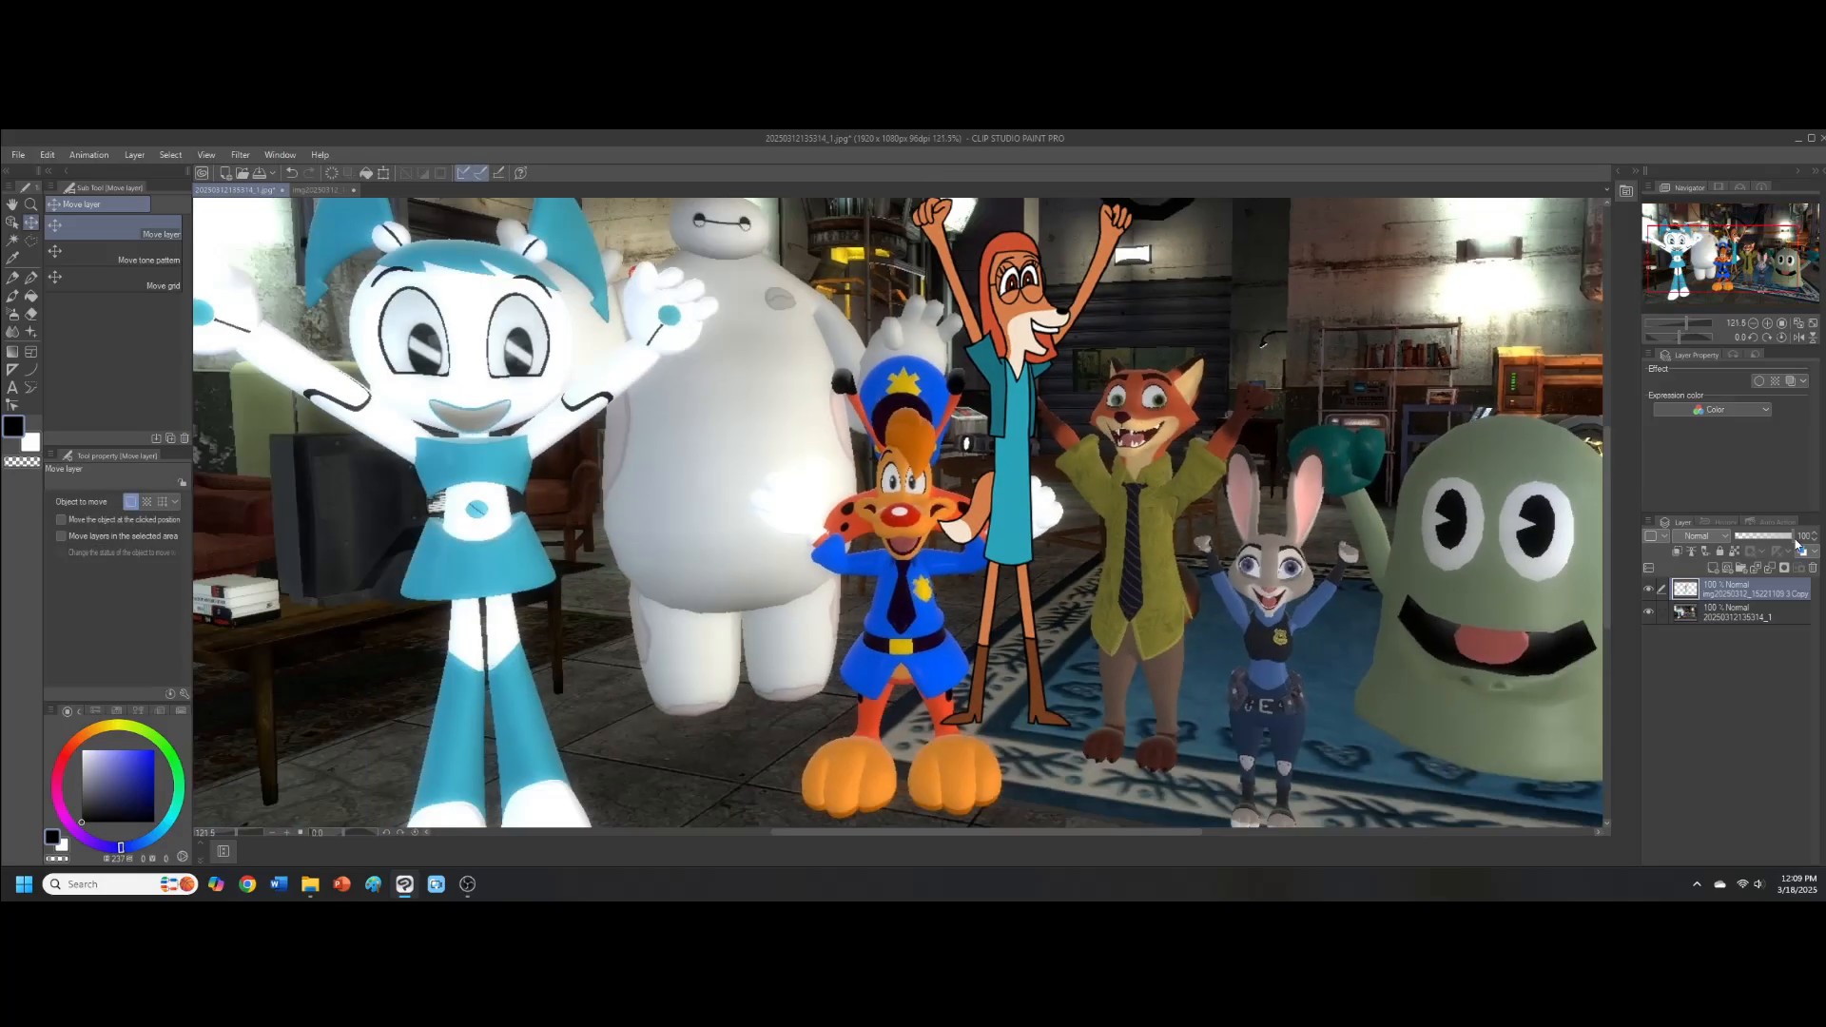
drag(1792, 545, 1760, 545)
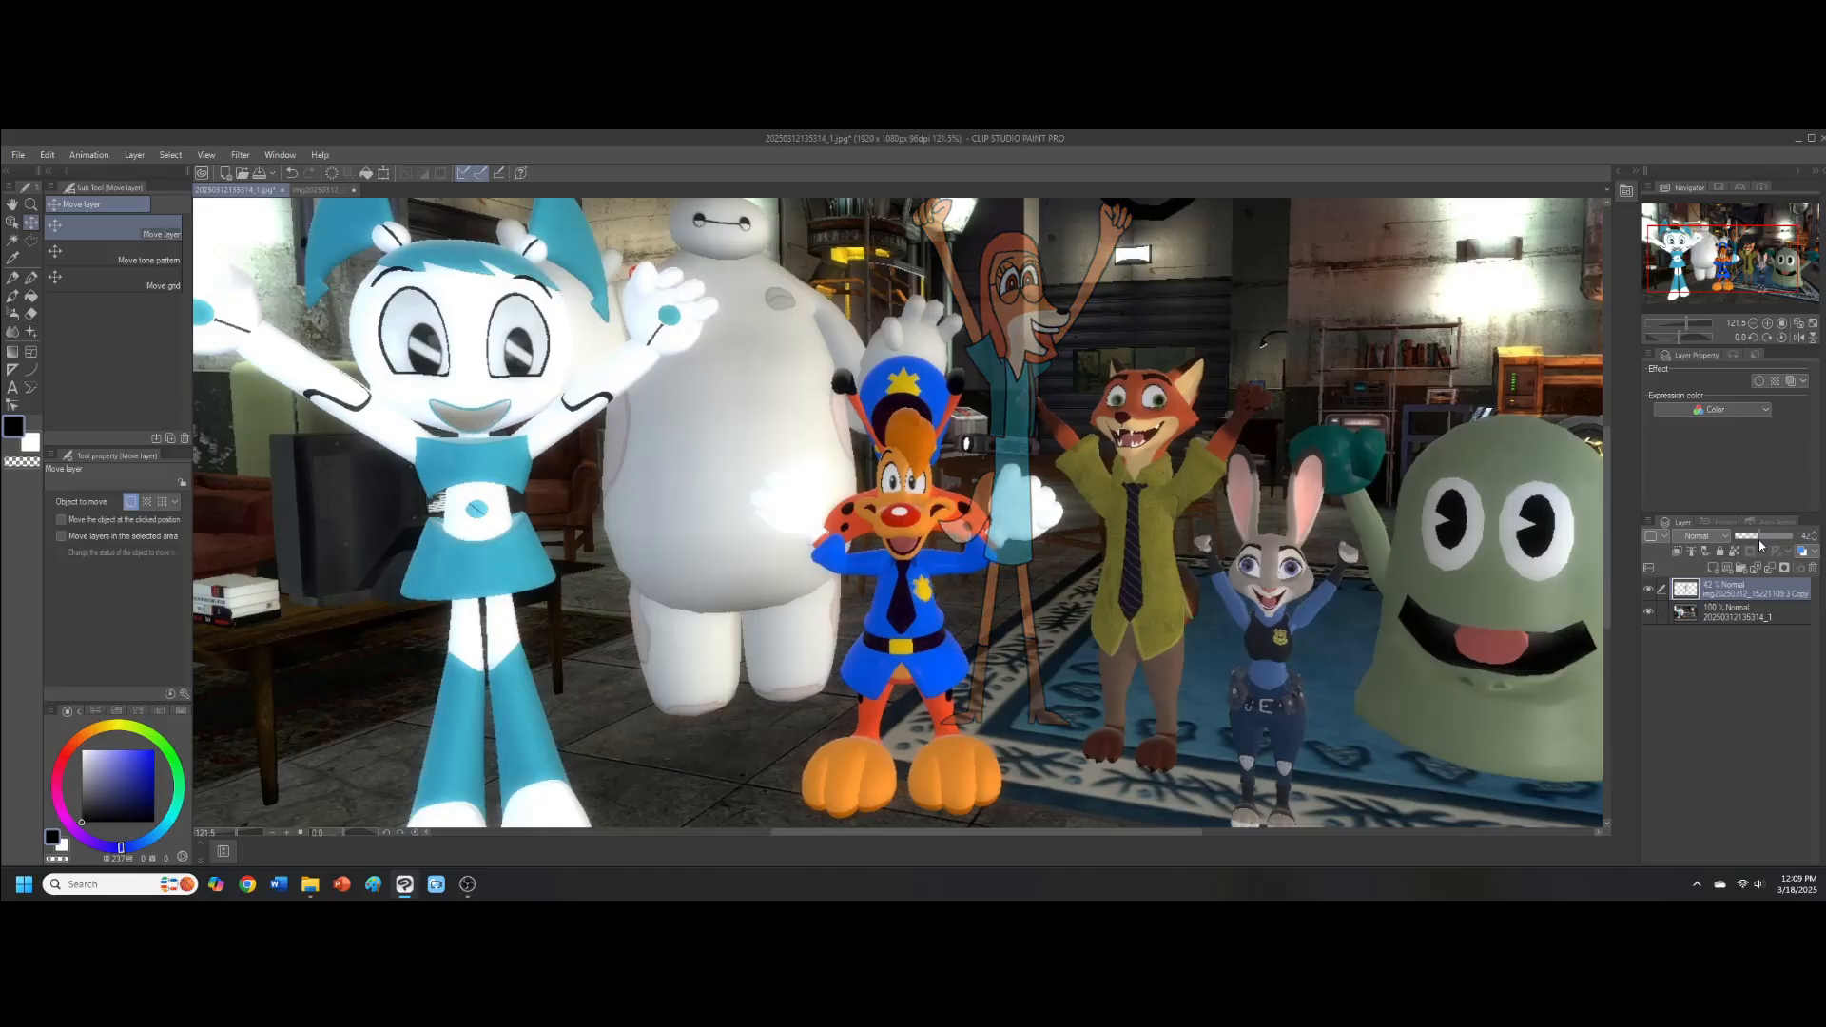
scroll(1094, 547, up, 5)
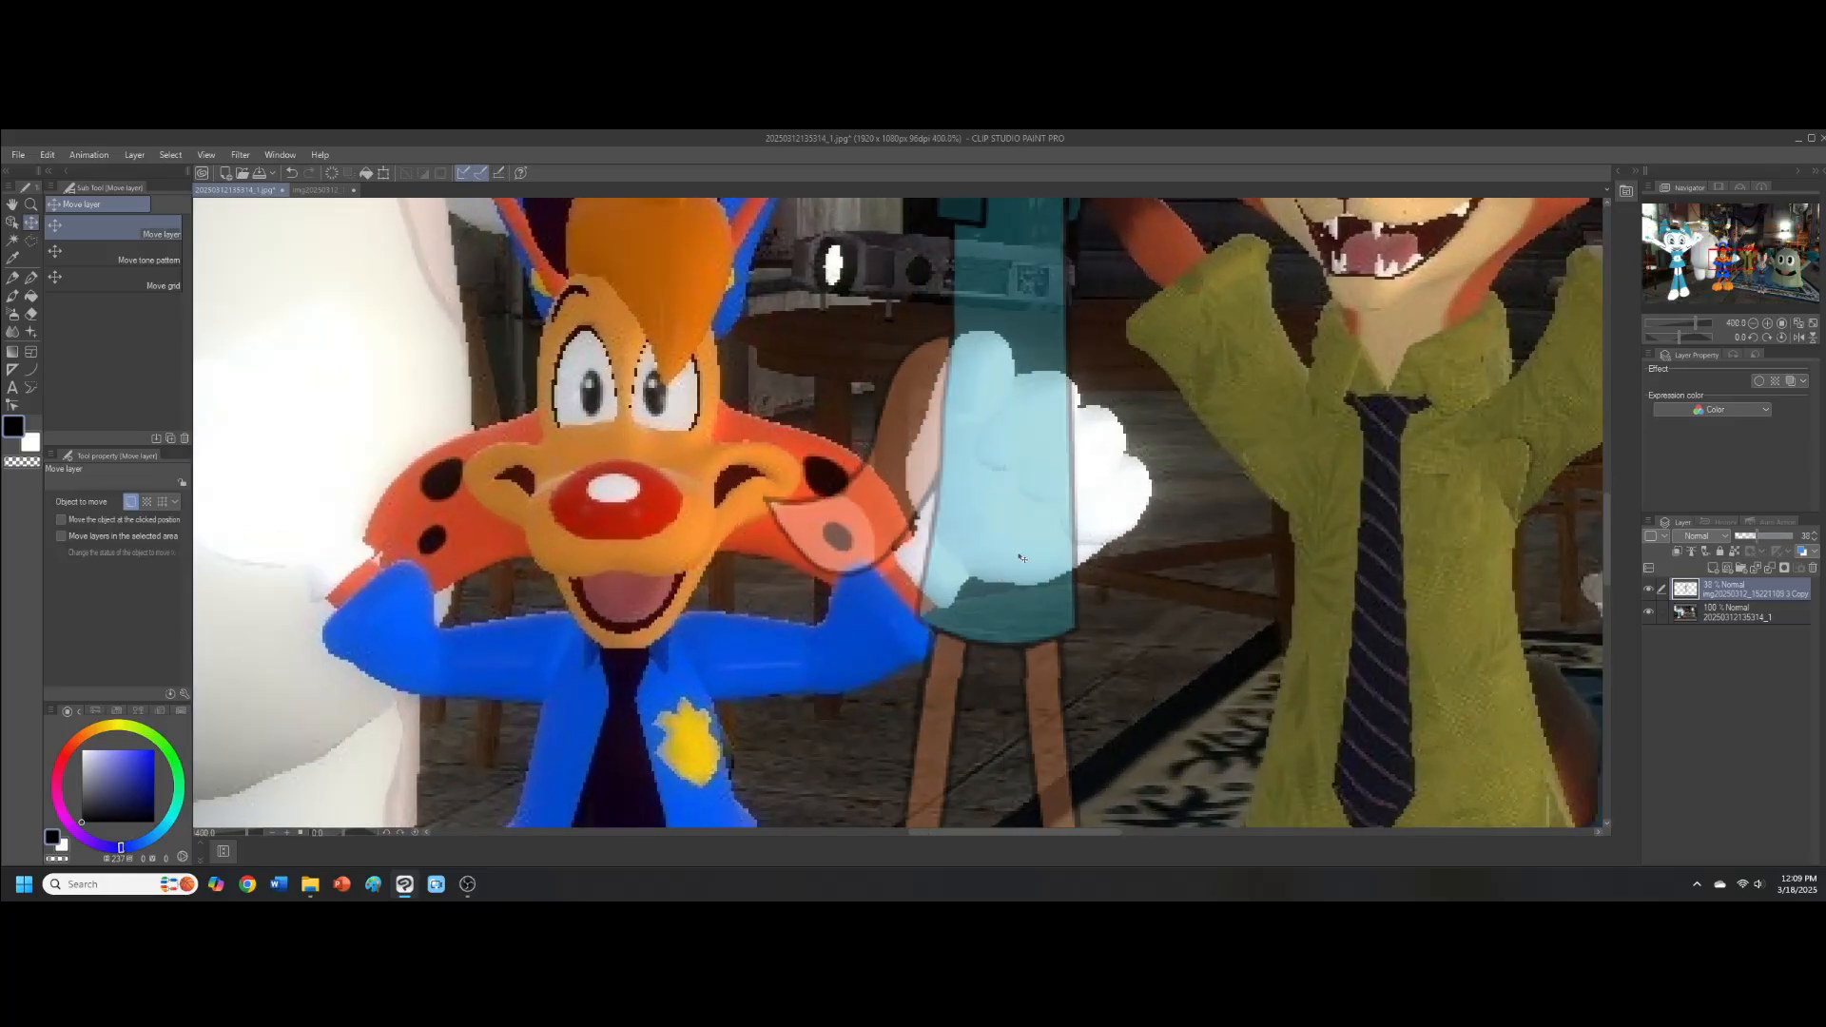
Trace the orange police character's edge and white glove with a polyline selection and delete the overlapping part of the fox woman
click(18, 242)
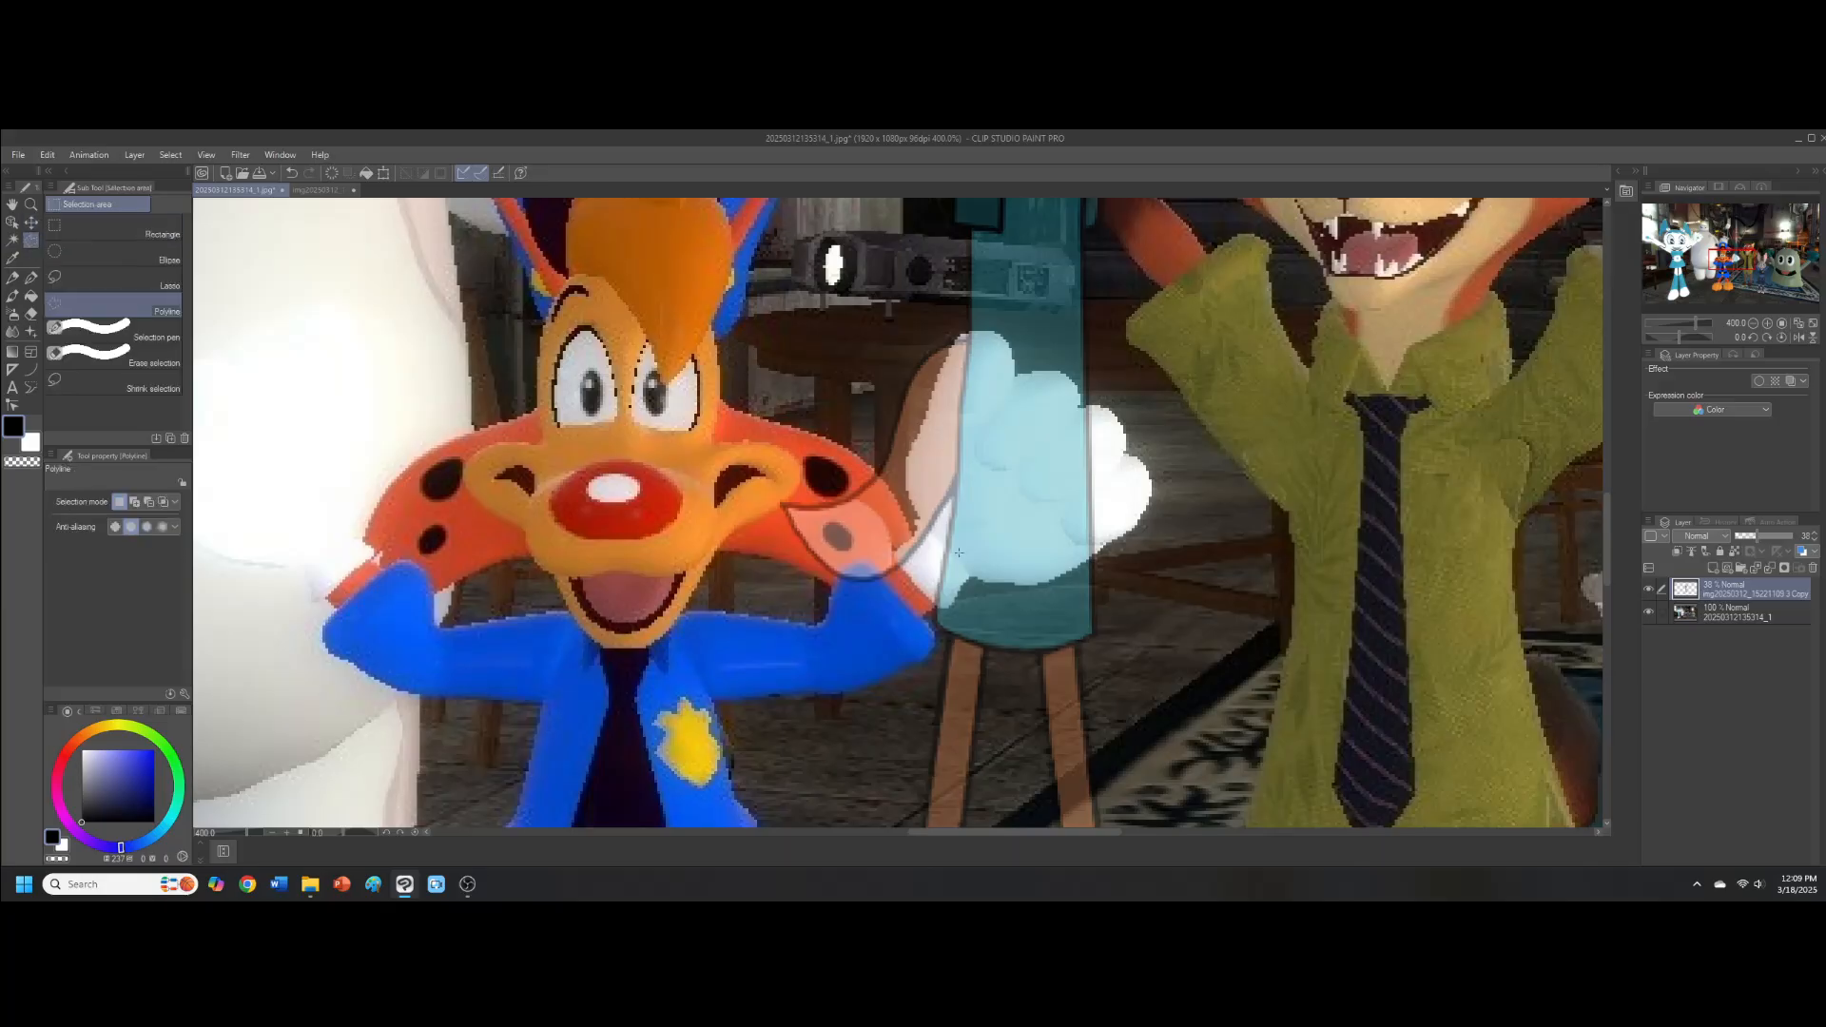
scroll(958, 550, up, 4)
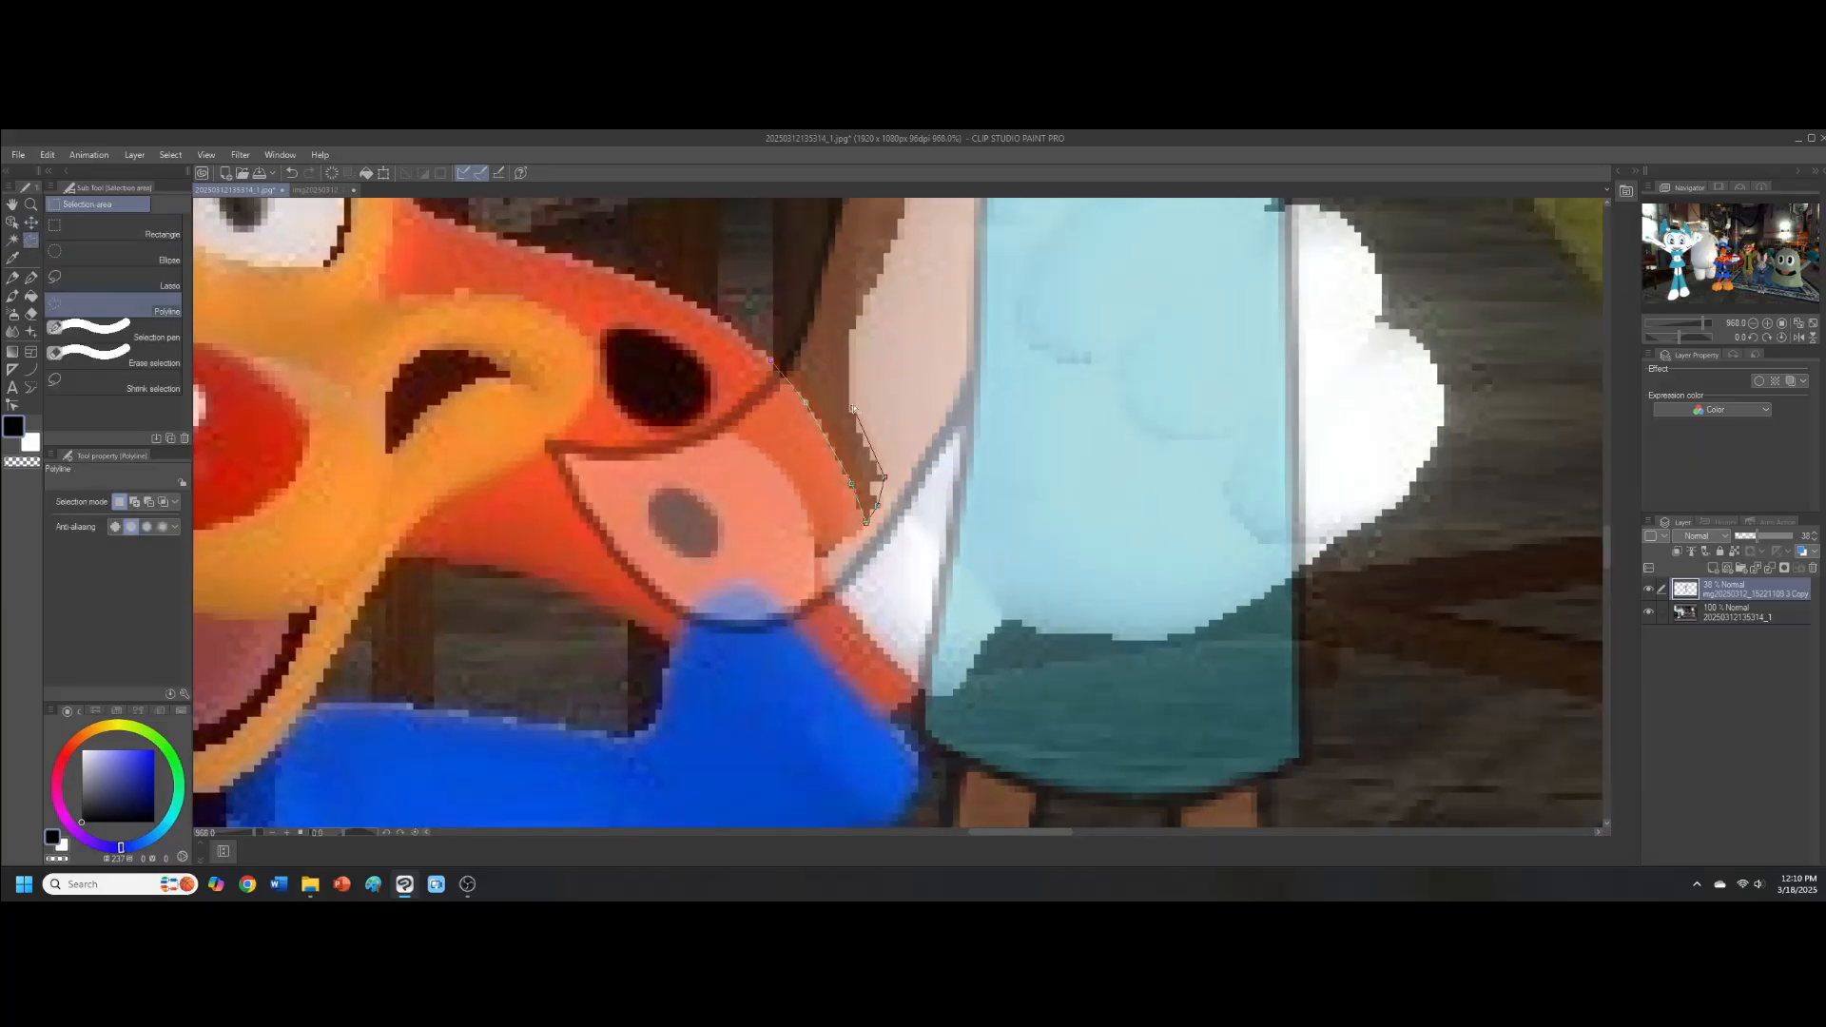
click(889, 263)
drag(889, 263, 870, 636)
scroll(870, 635, down, 2)
scroll(968, 581, up, 1)
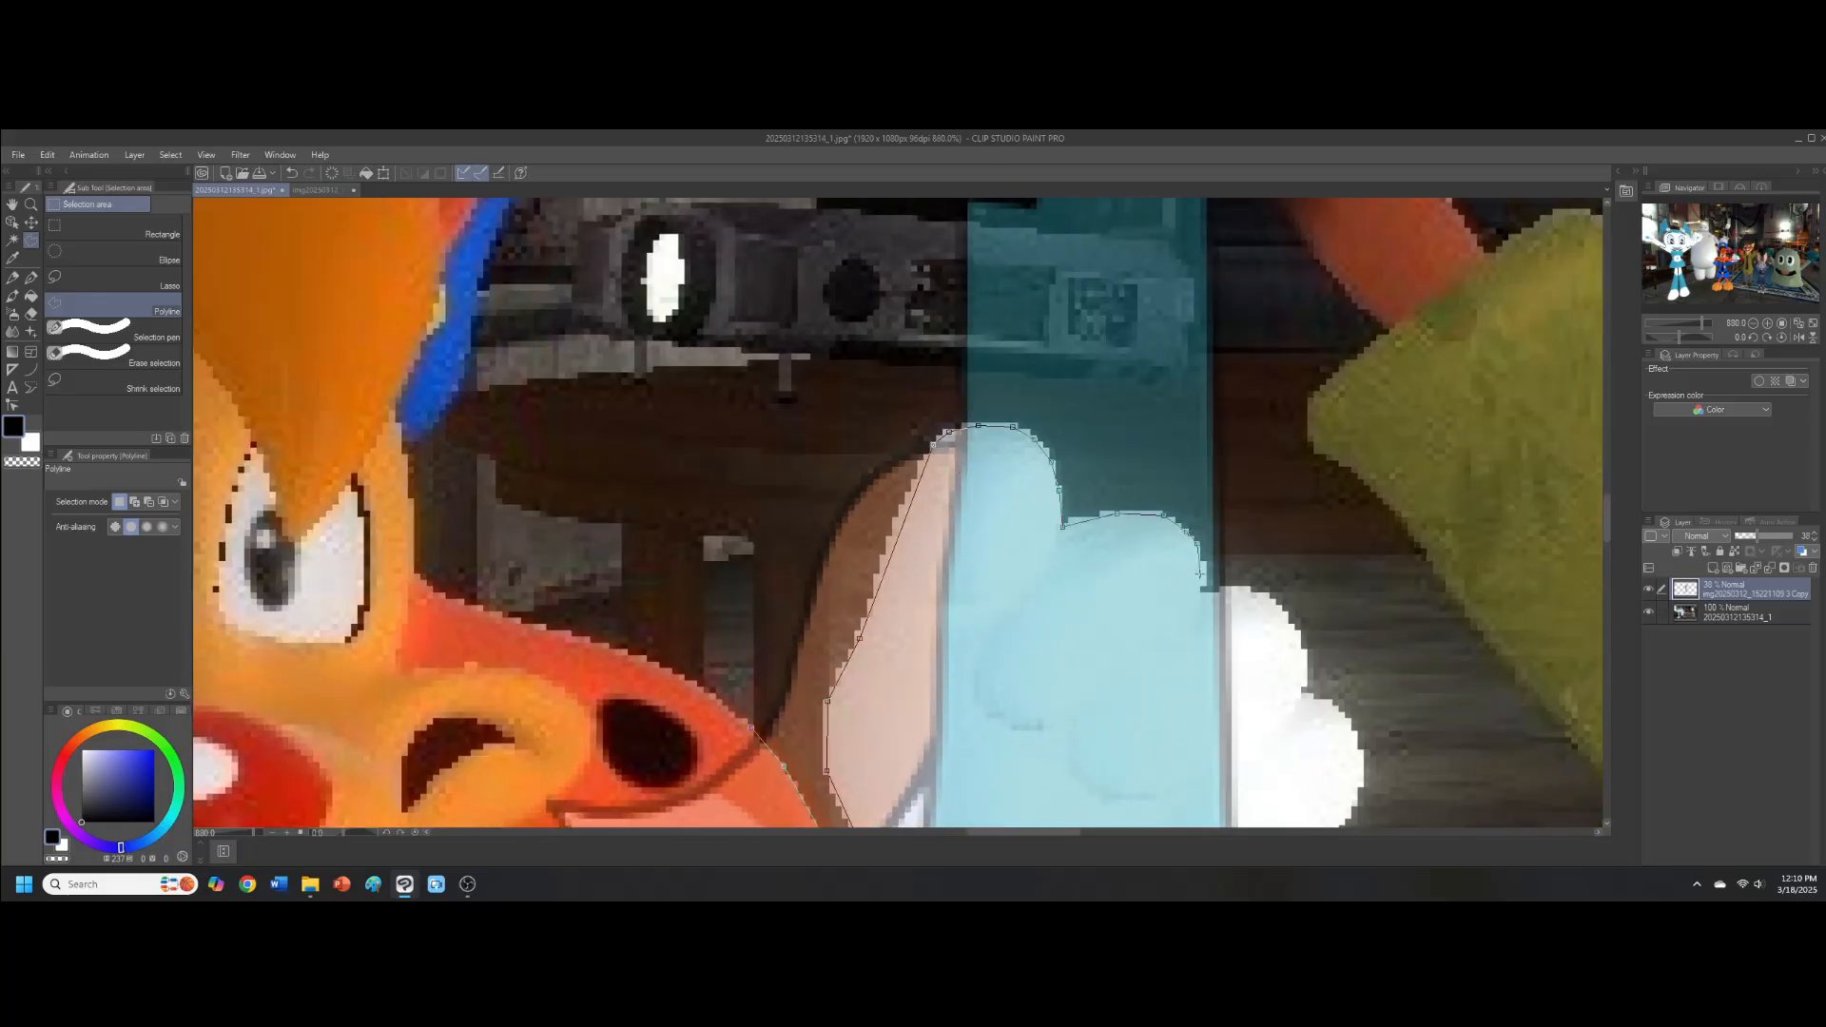
click(1239, 589)
scroll(1275, 585, down, 6)
scroll(1269, 742, up, 5)
drag(1269, 742, 1263, 493)
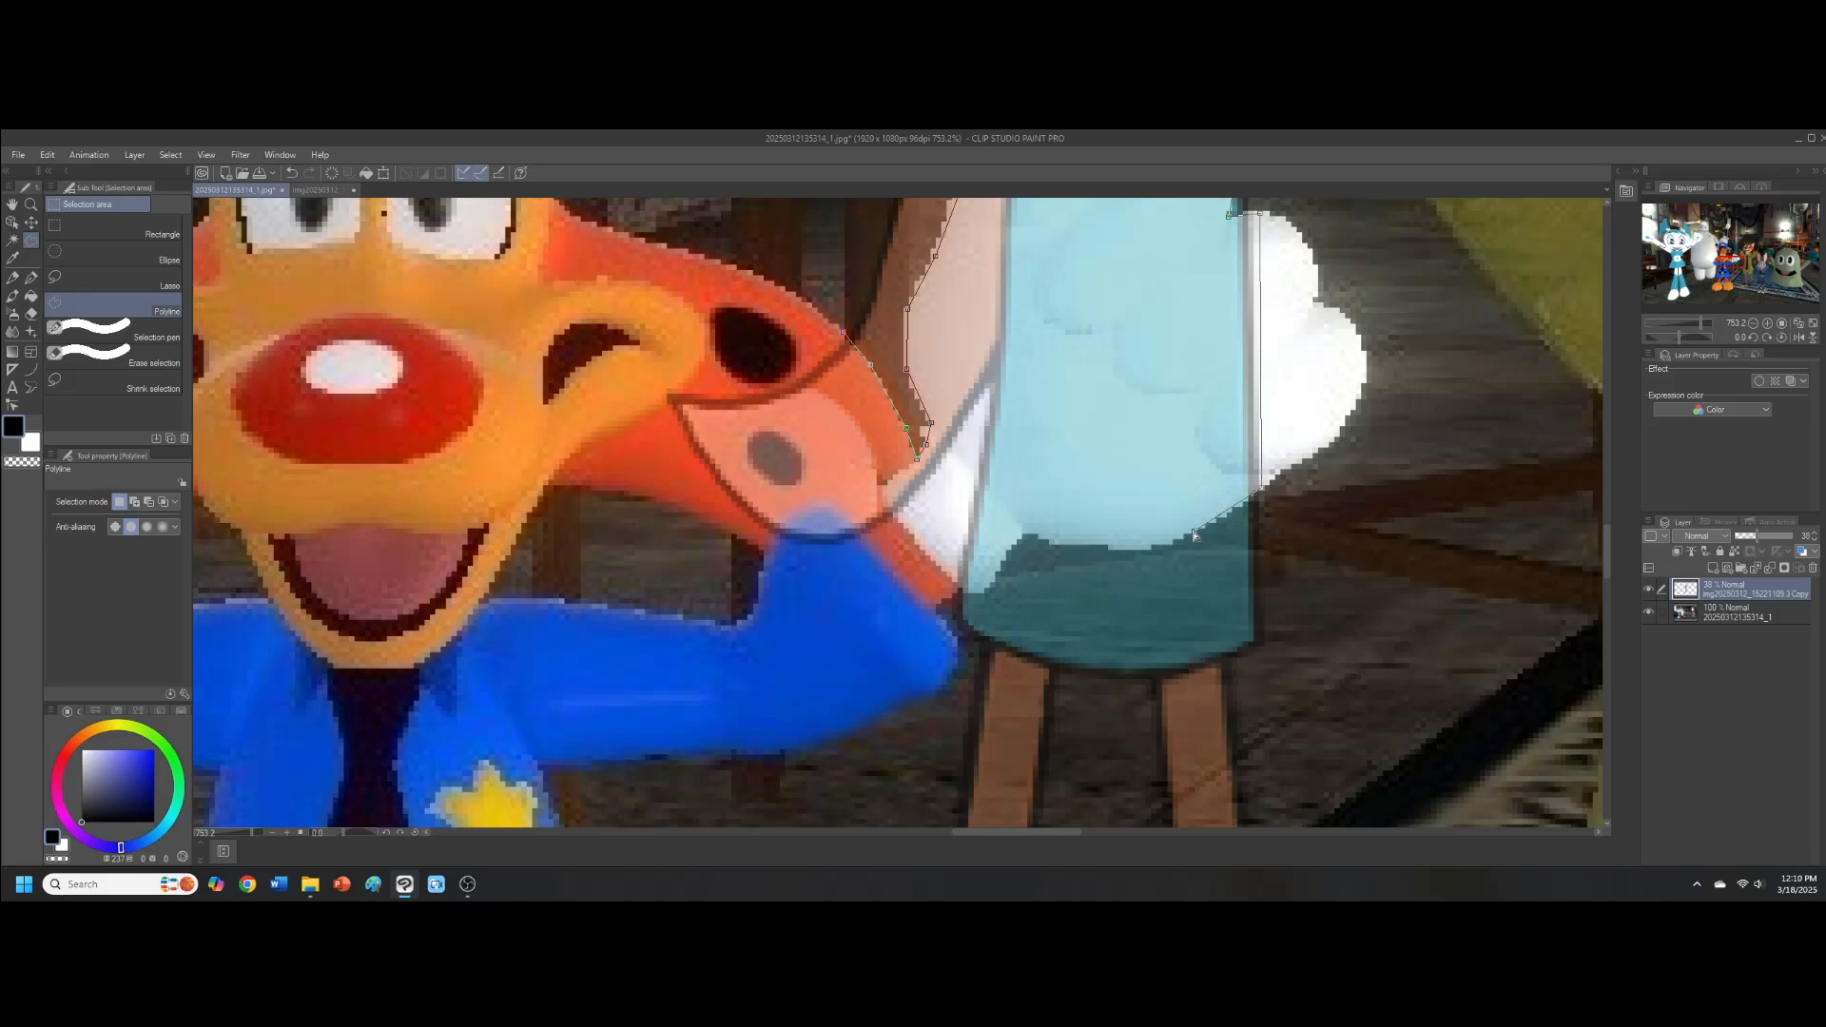
scroll(898, 514, down, 2)
scroll(898, 513, down, 3)
drag(1607, 557, 1607, 664)
scroll(865, 509, up, 9)
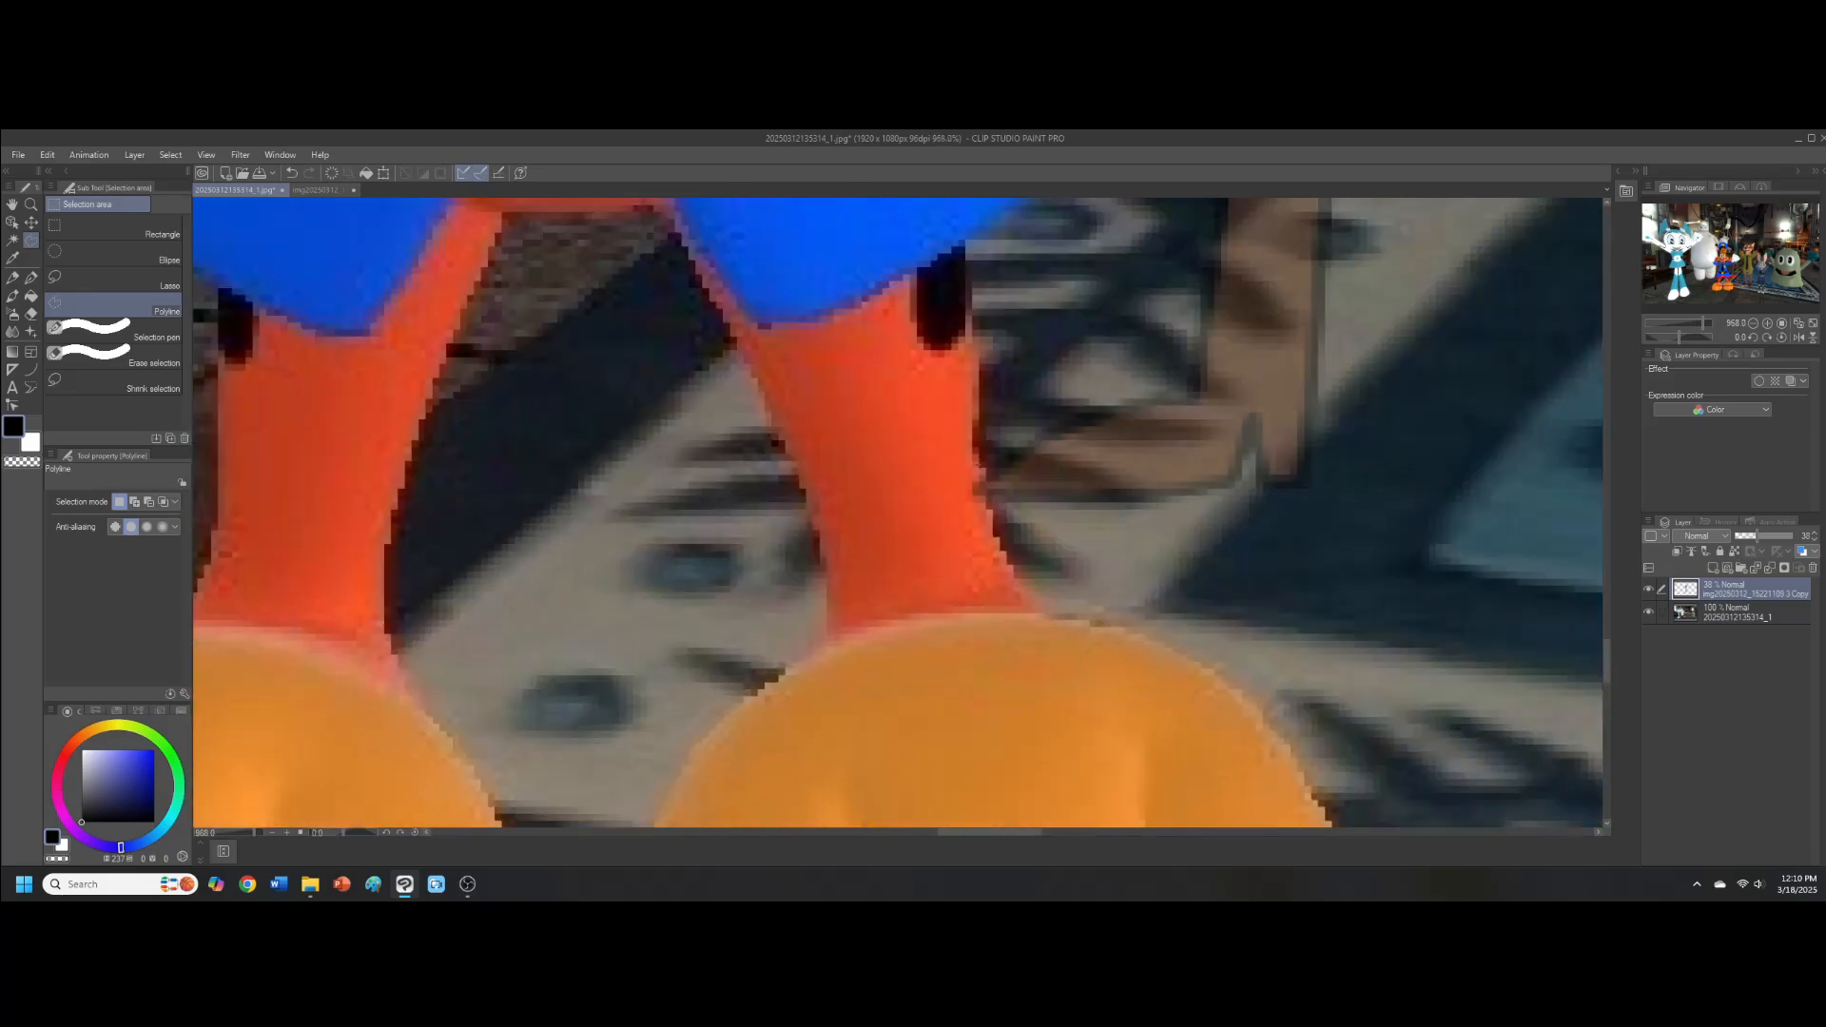
click(994, 529)
double_click(931, 466)
key(Delete)
key(ctrl+d)
key(ctrl+0)
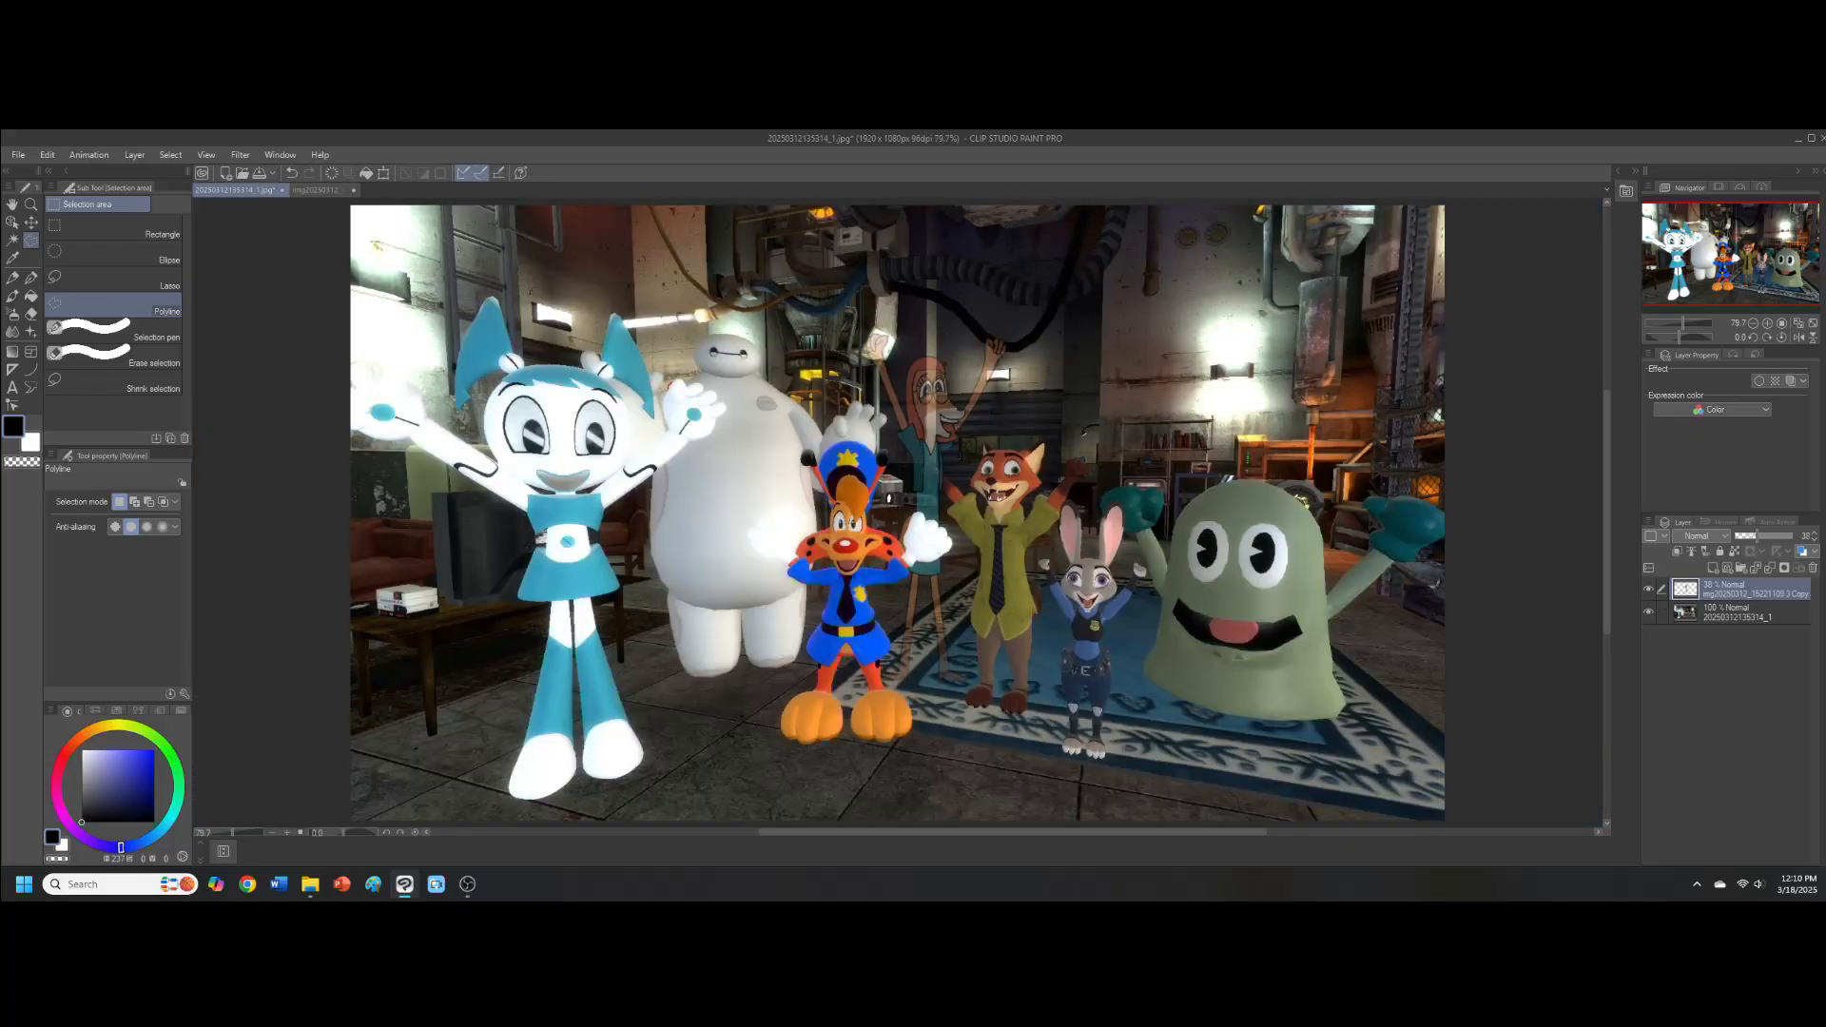
Outline the green-shirted fox's raised hand and arm with a polyline selection and delete the fox woman's overlapping part
scroll(956, 476, up, 13)
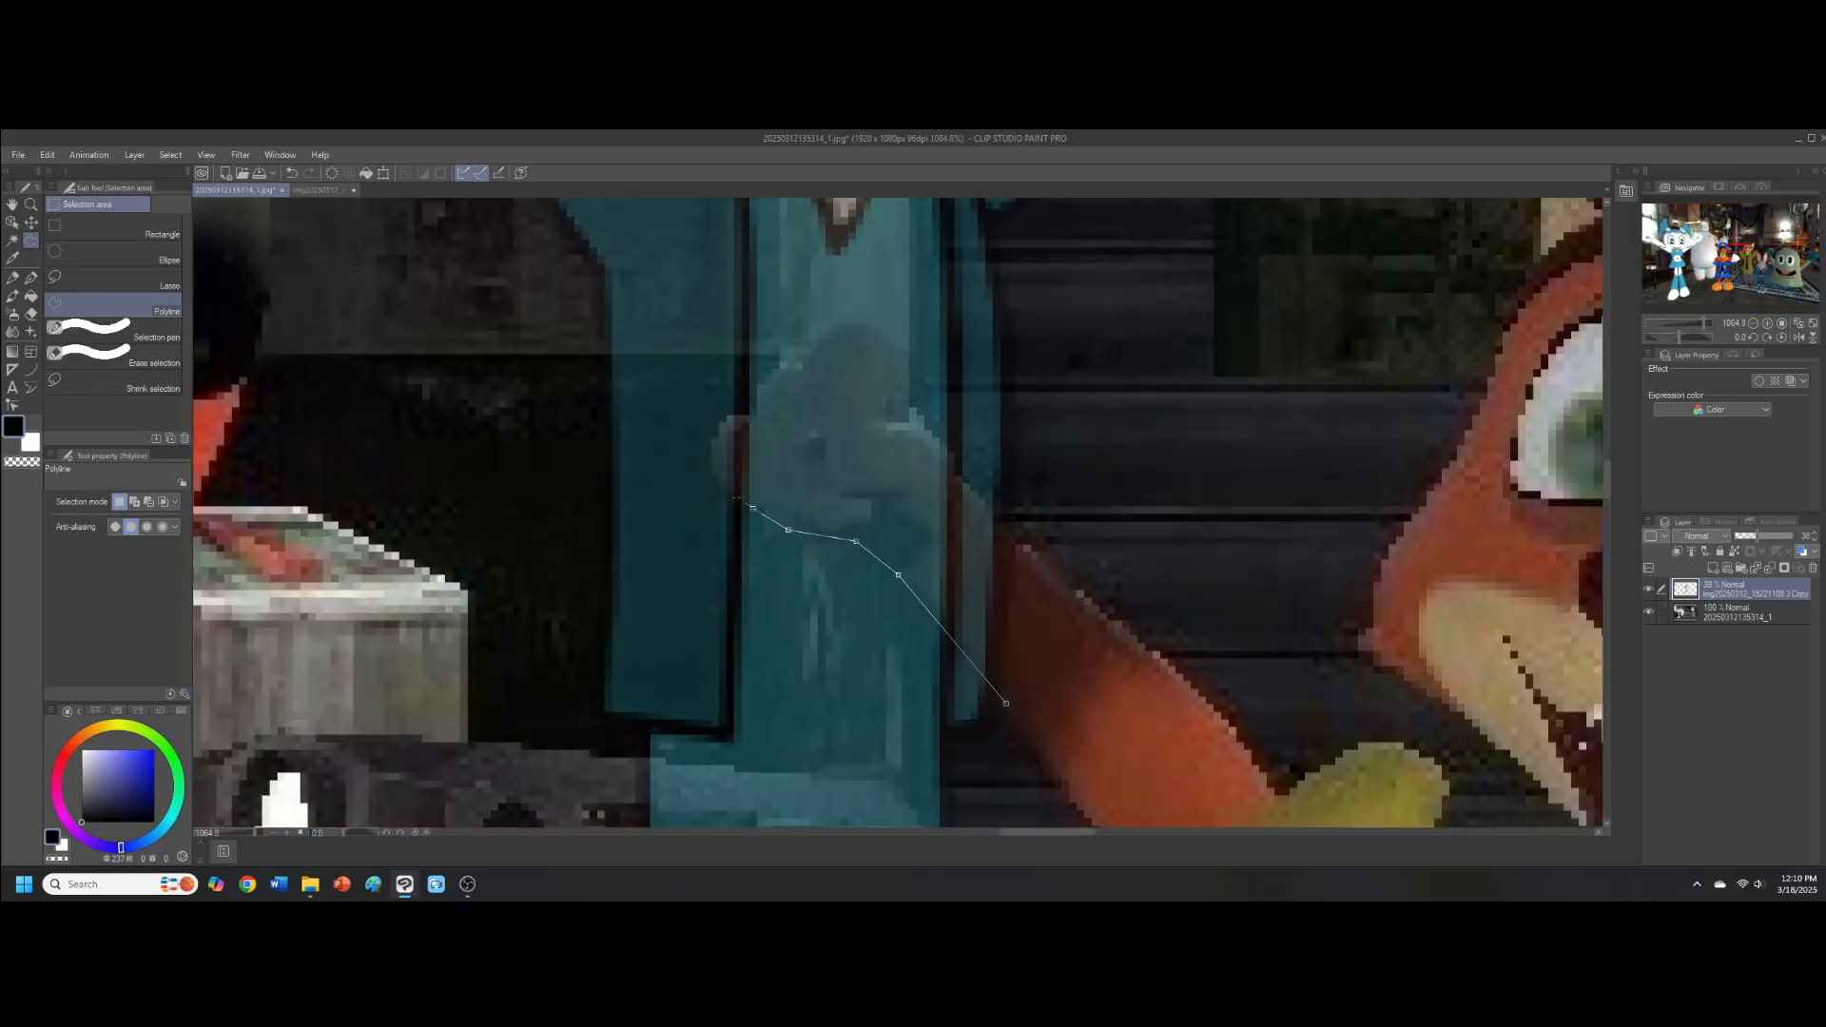
click(909, 410)
click(952, 462)
click(971, 488)
click(1039, 567)
click(1006, 704)
key(Delete)
key(ctrl+d)
Raise the opacity of the fox woman's layer again
scroll(1168, 488, down, 9)
drag(1768, 537, 1798, 536)
click(1813, 324)
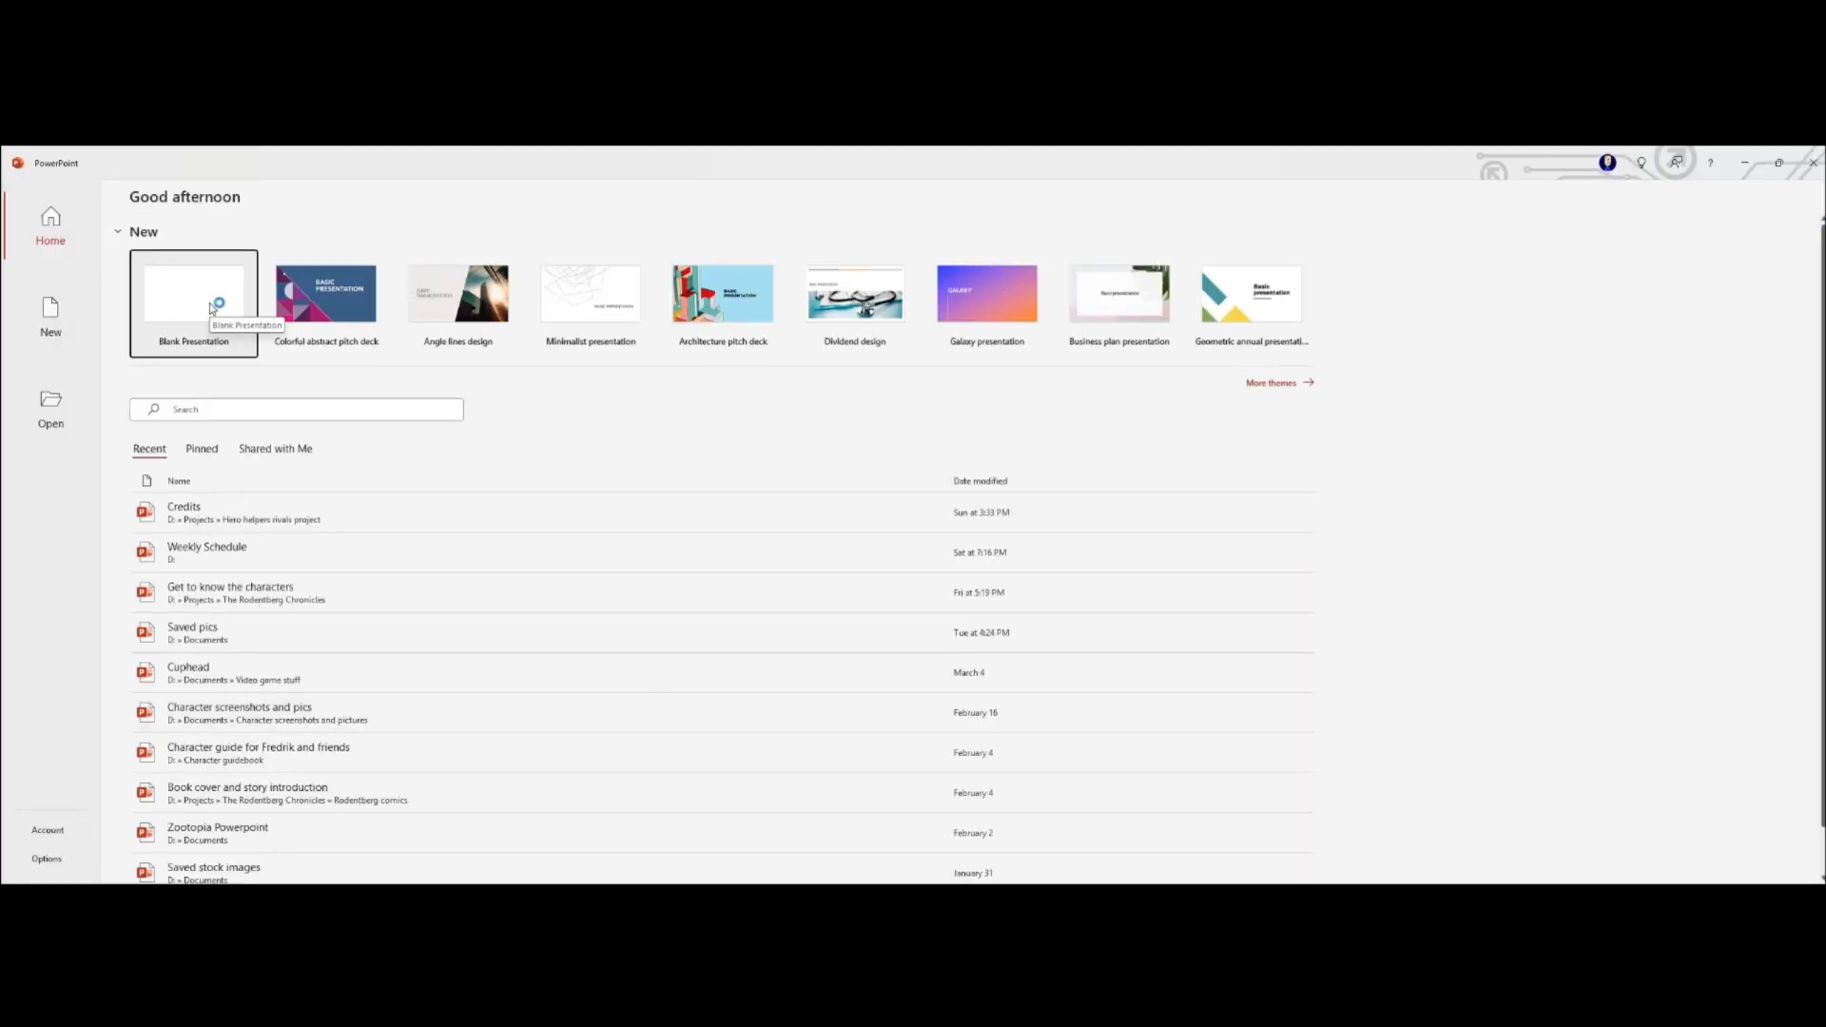
Create a blank presentation in PowerPoint, clear the slide's placeholders and hide the thumbnail, notes and Designer panes
click(211, 309)
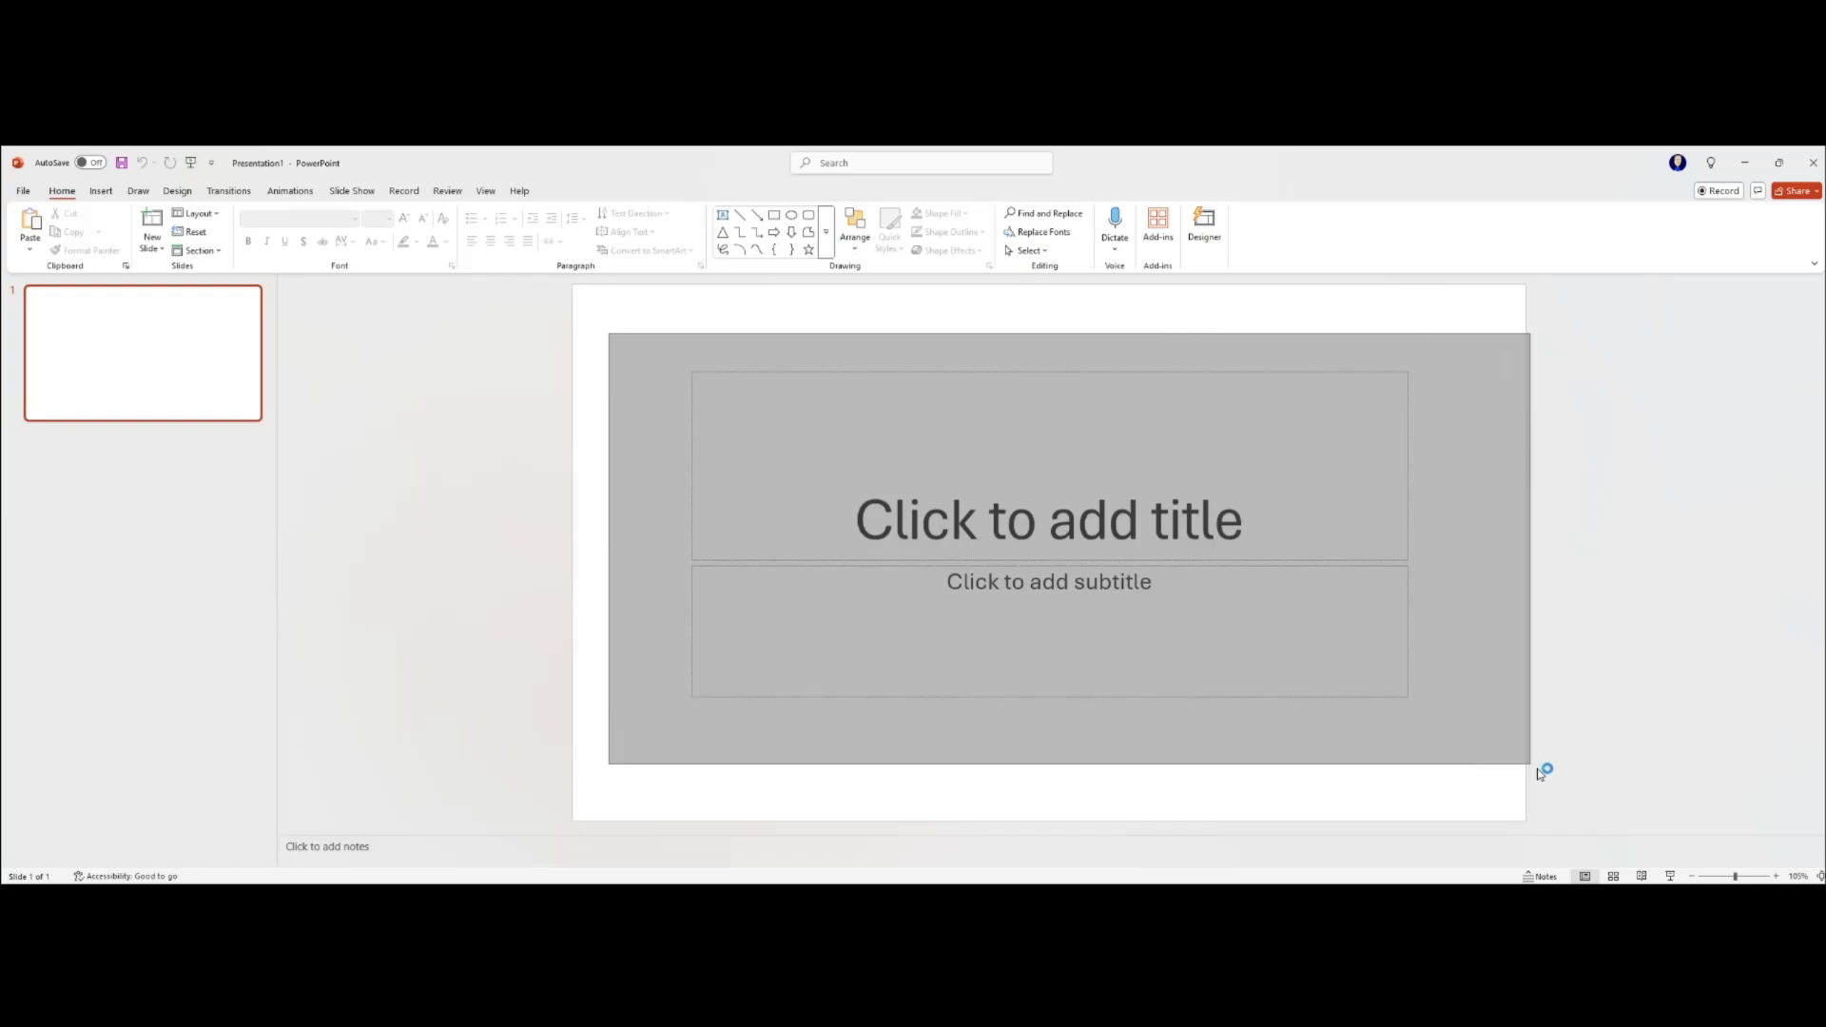
drag(237, 524, 4, 569)
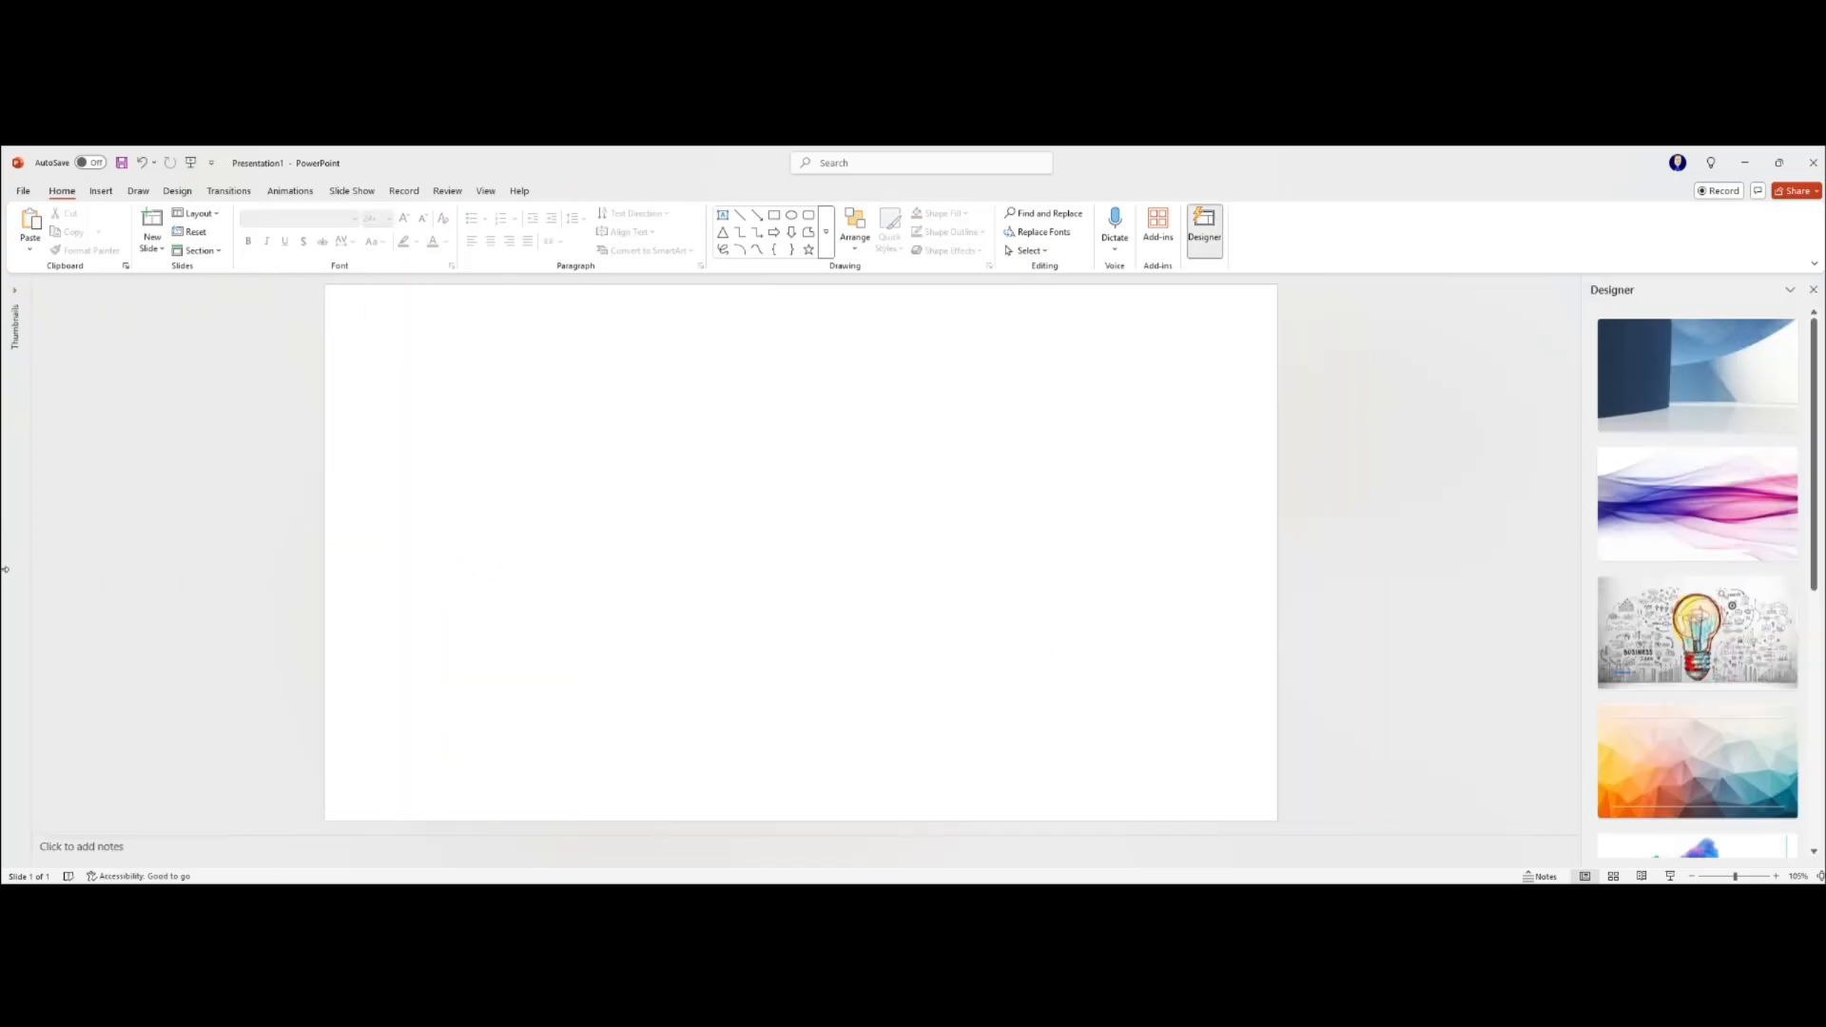
drag(363, 841, 364, 868)
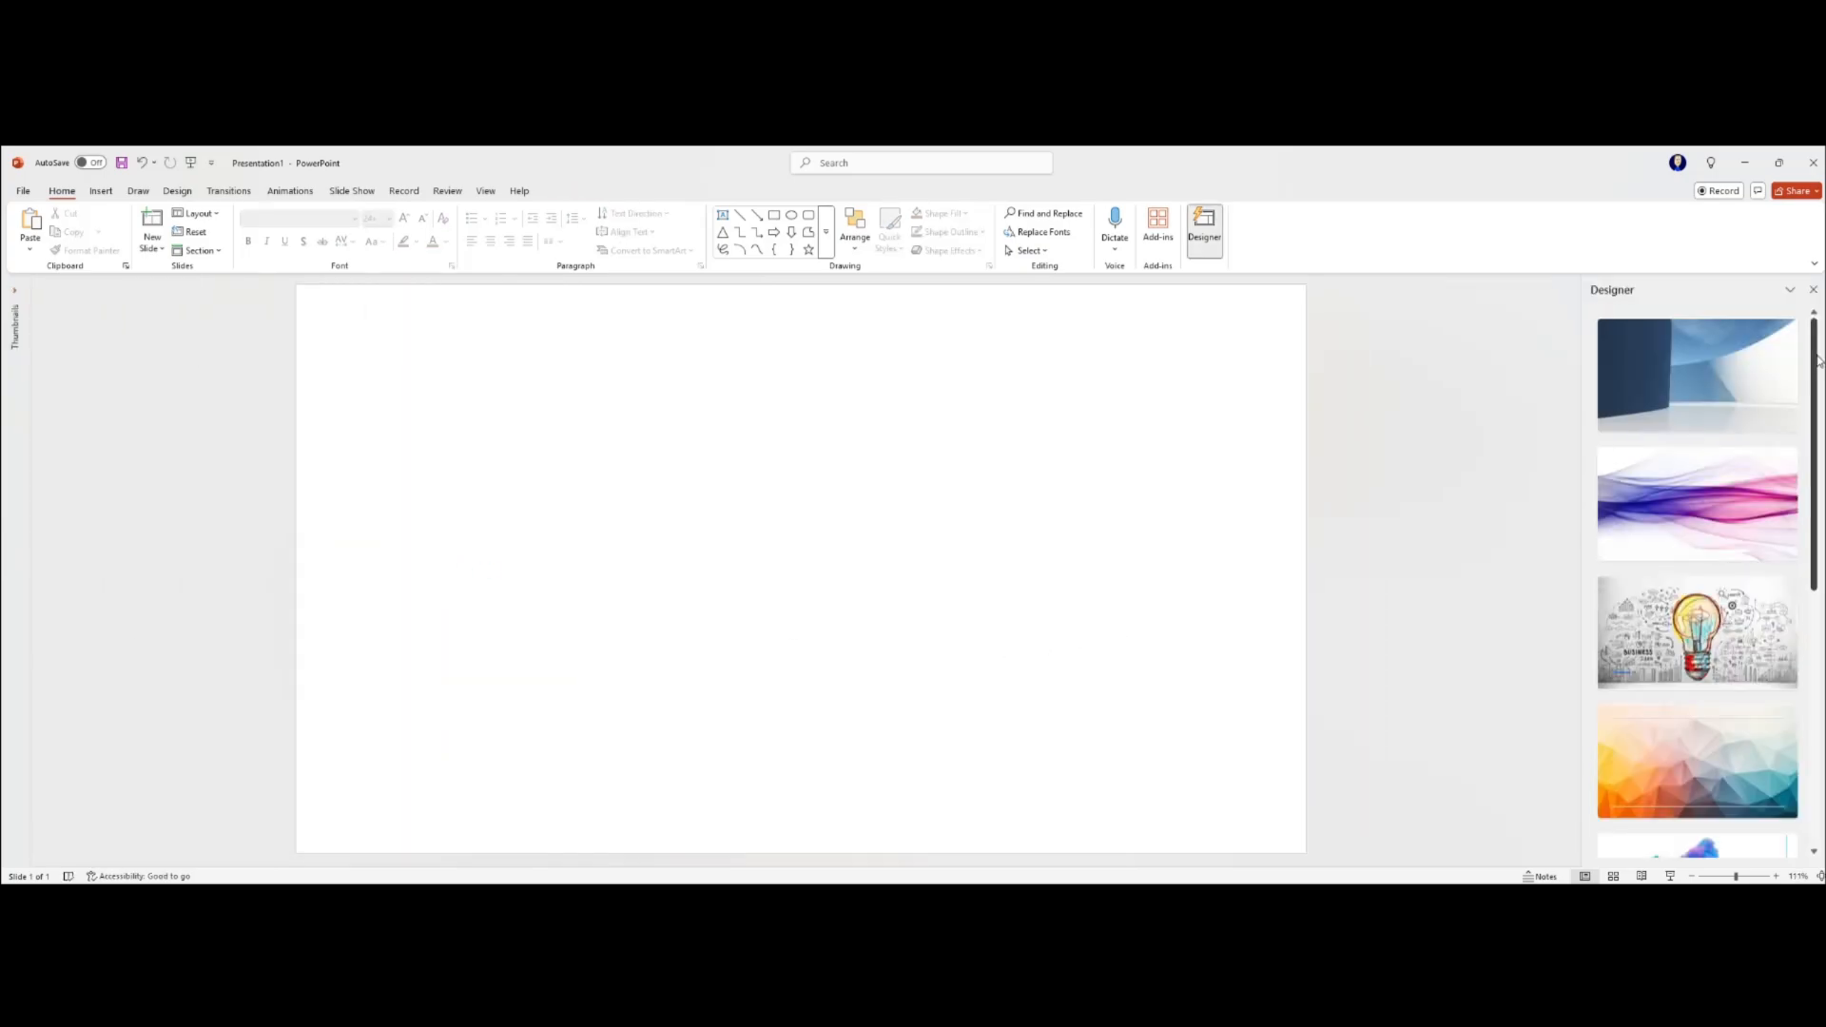
click(1813, 289)
Browse in File Explorer to the Garry's Mod screenshots folder of the Hero helpers rivals project on the D drive
key(super+e)
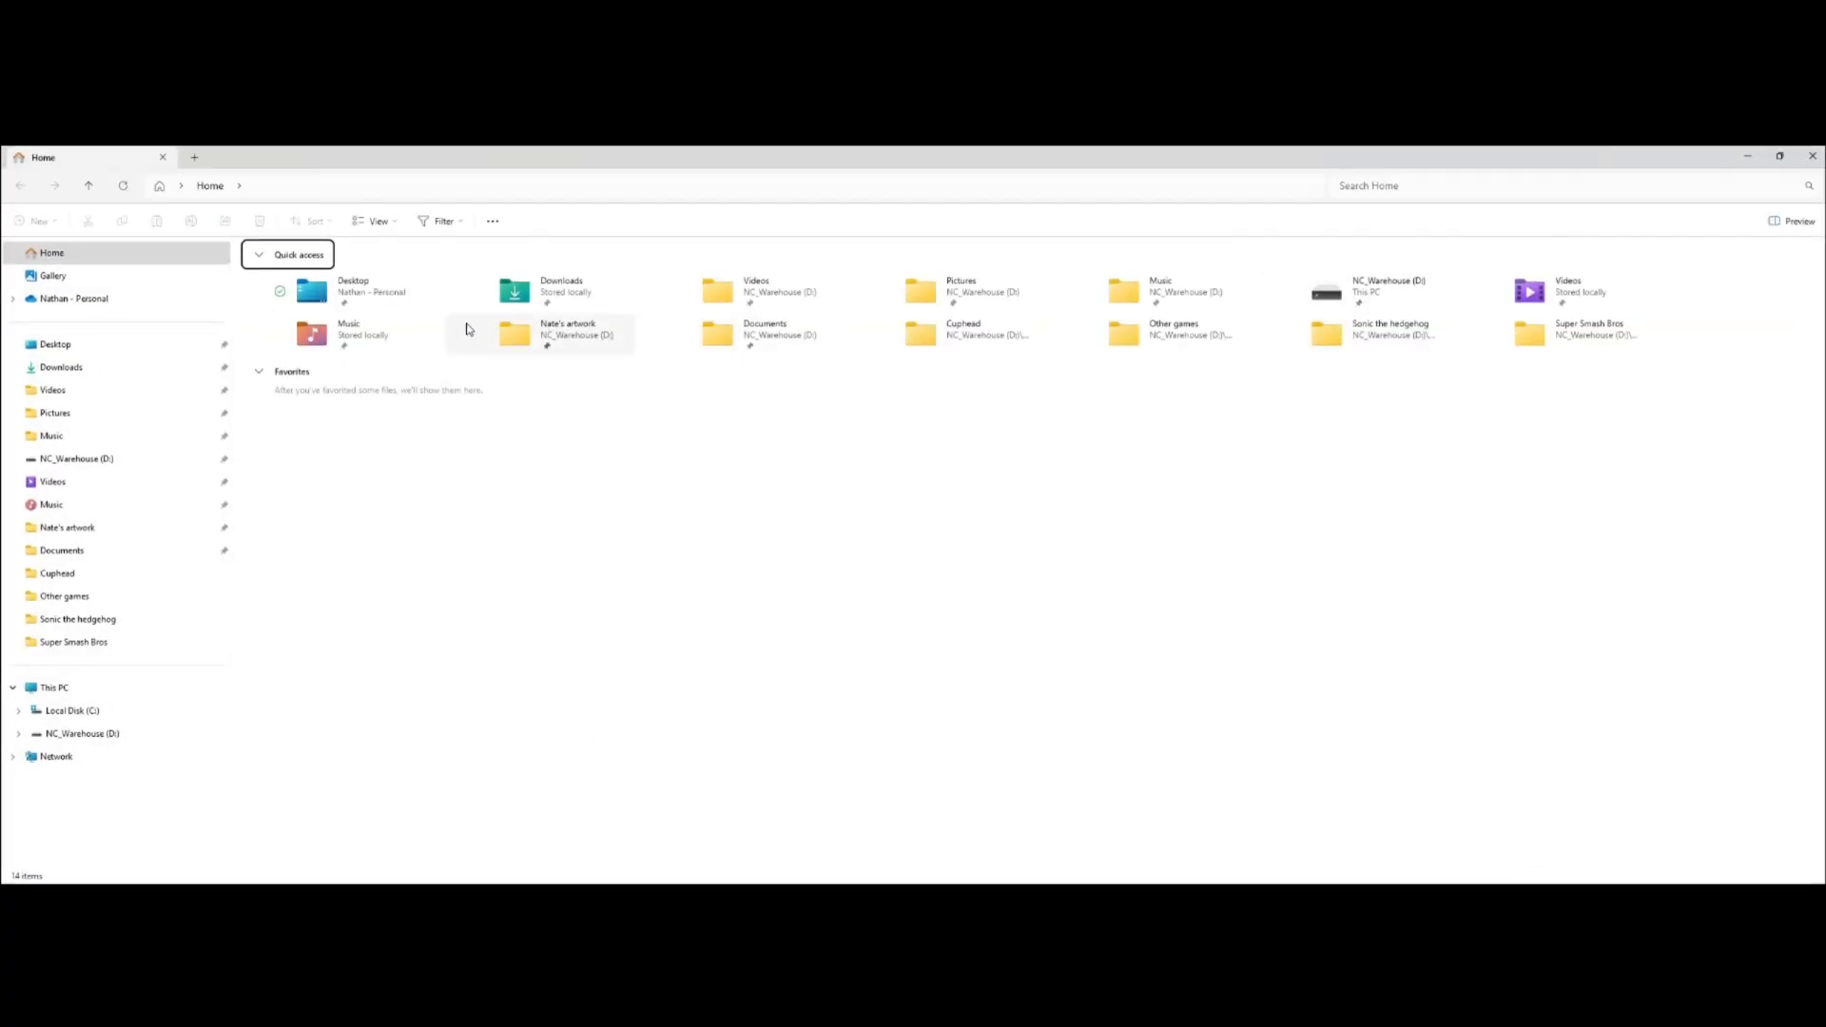
double_click(1409, 287)
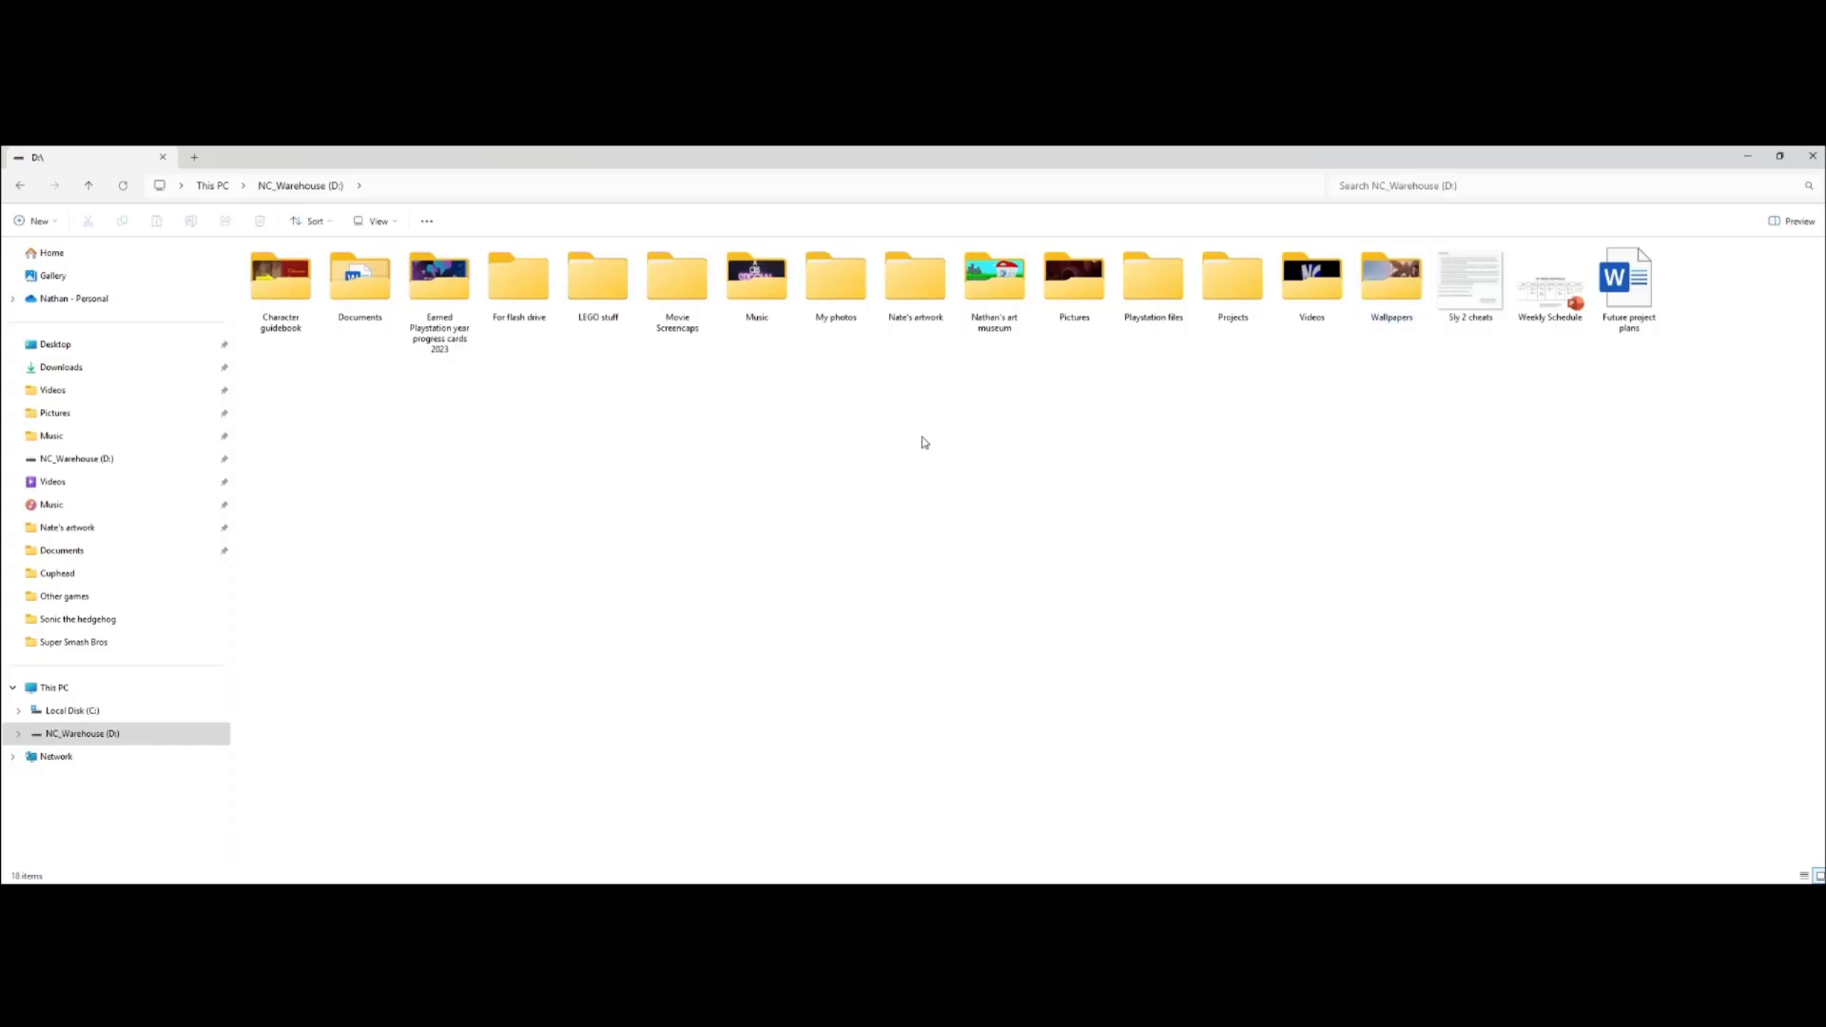
double_click(1211, 289)
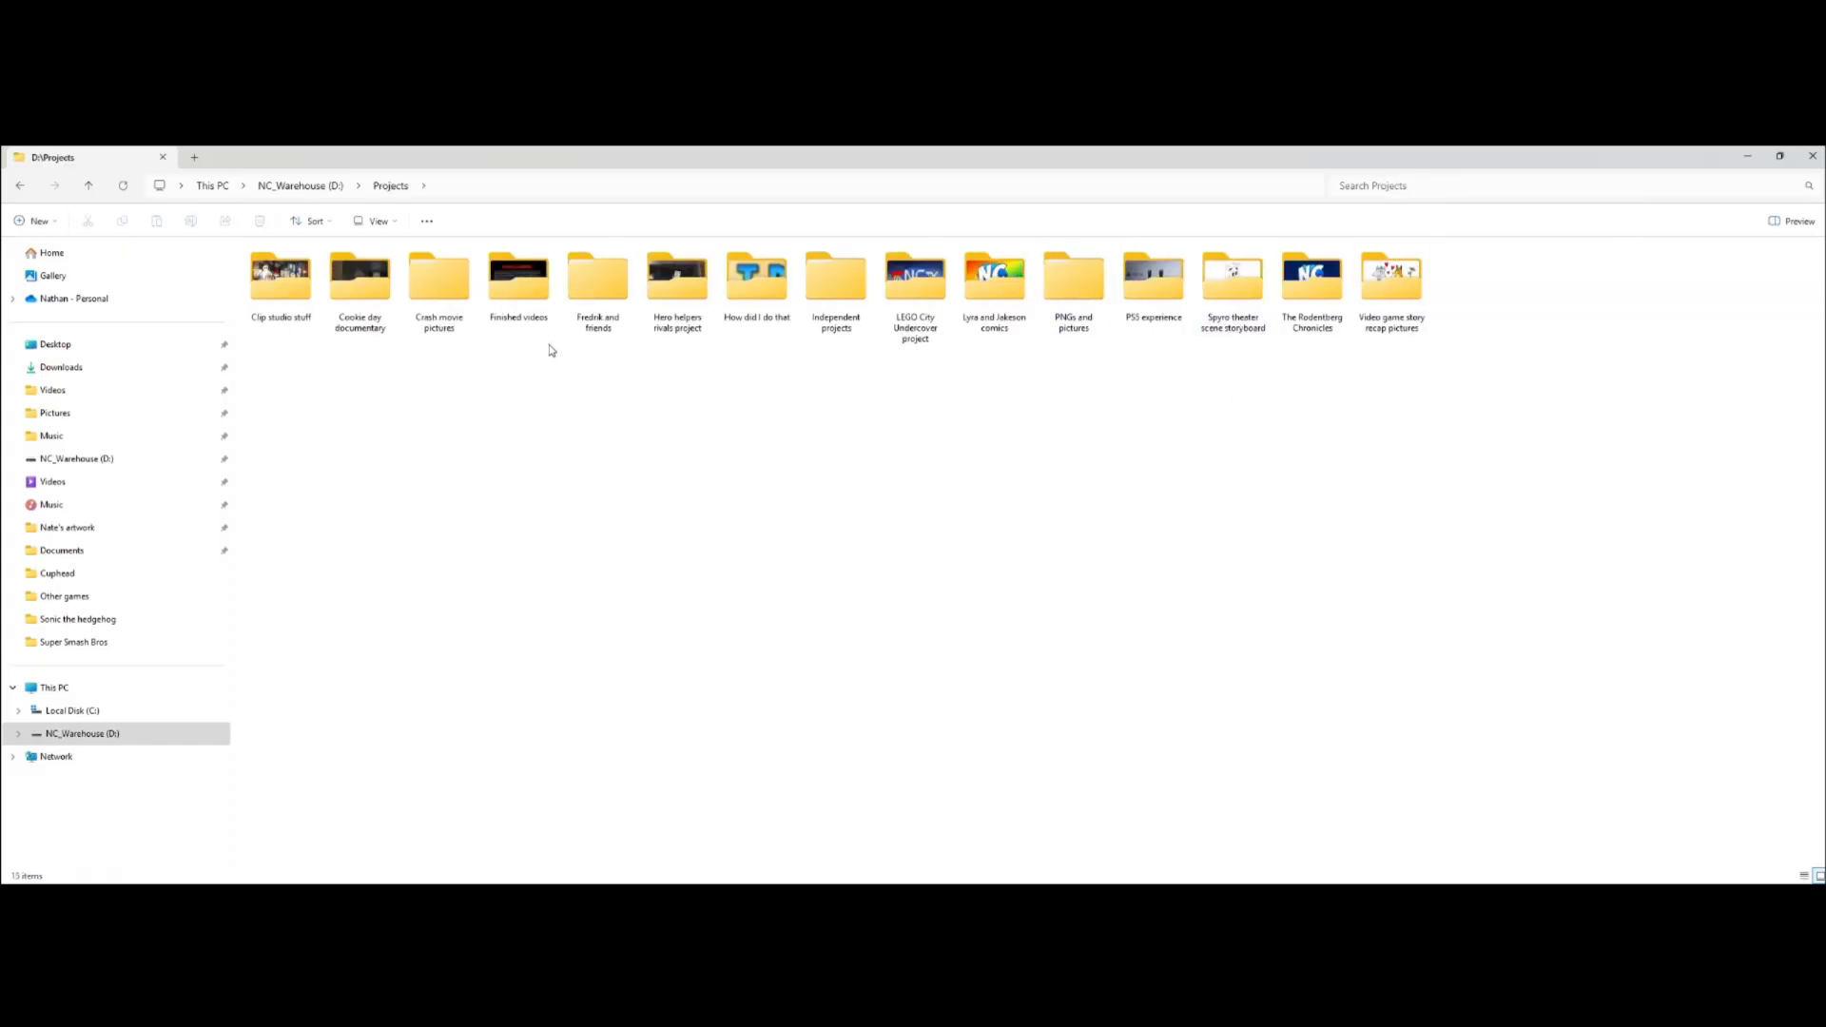
click(660, 283)
double_click(661, 284)
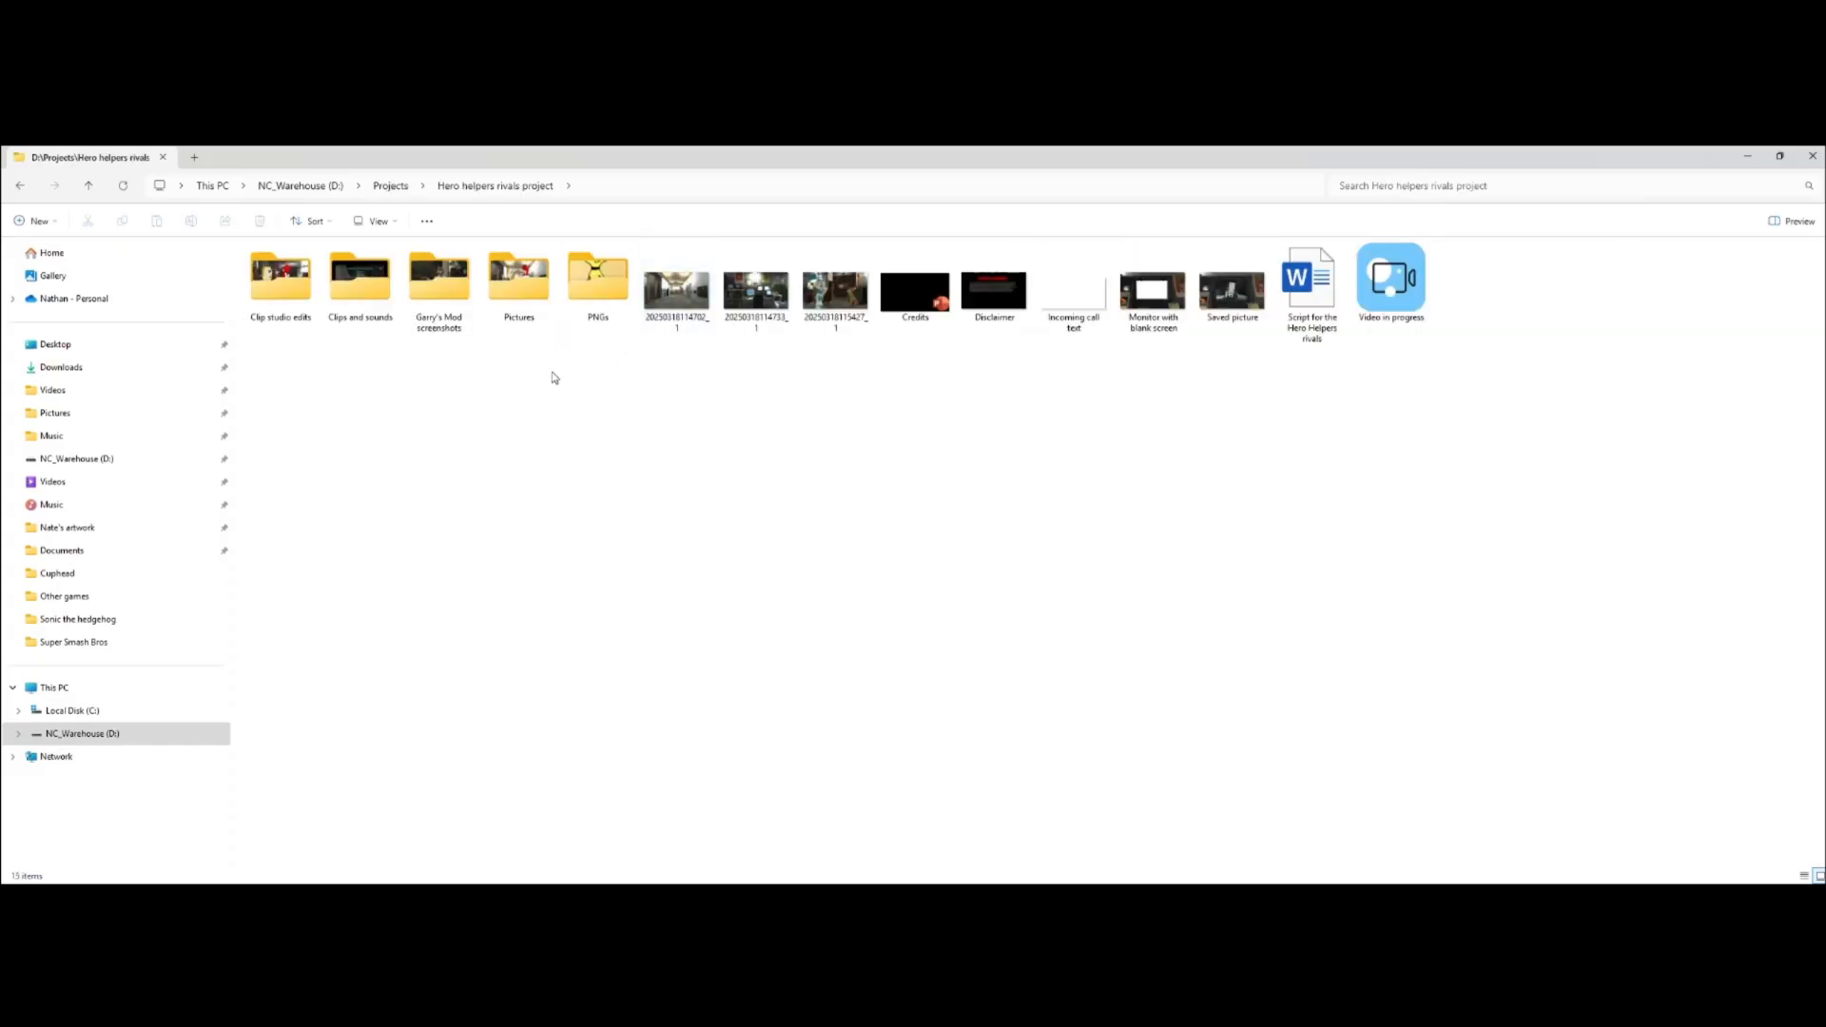
double_click(520, 286)
key(alt+Left)
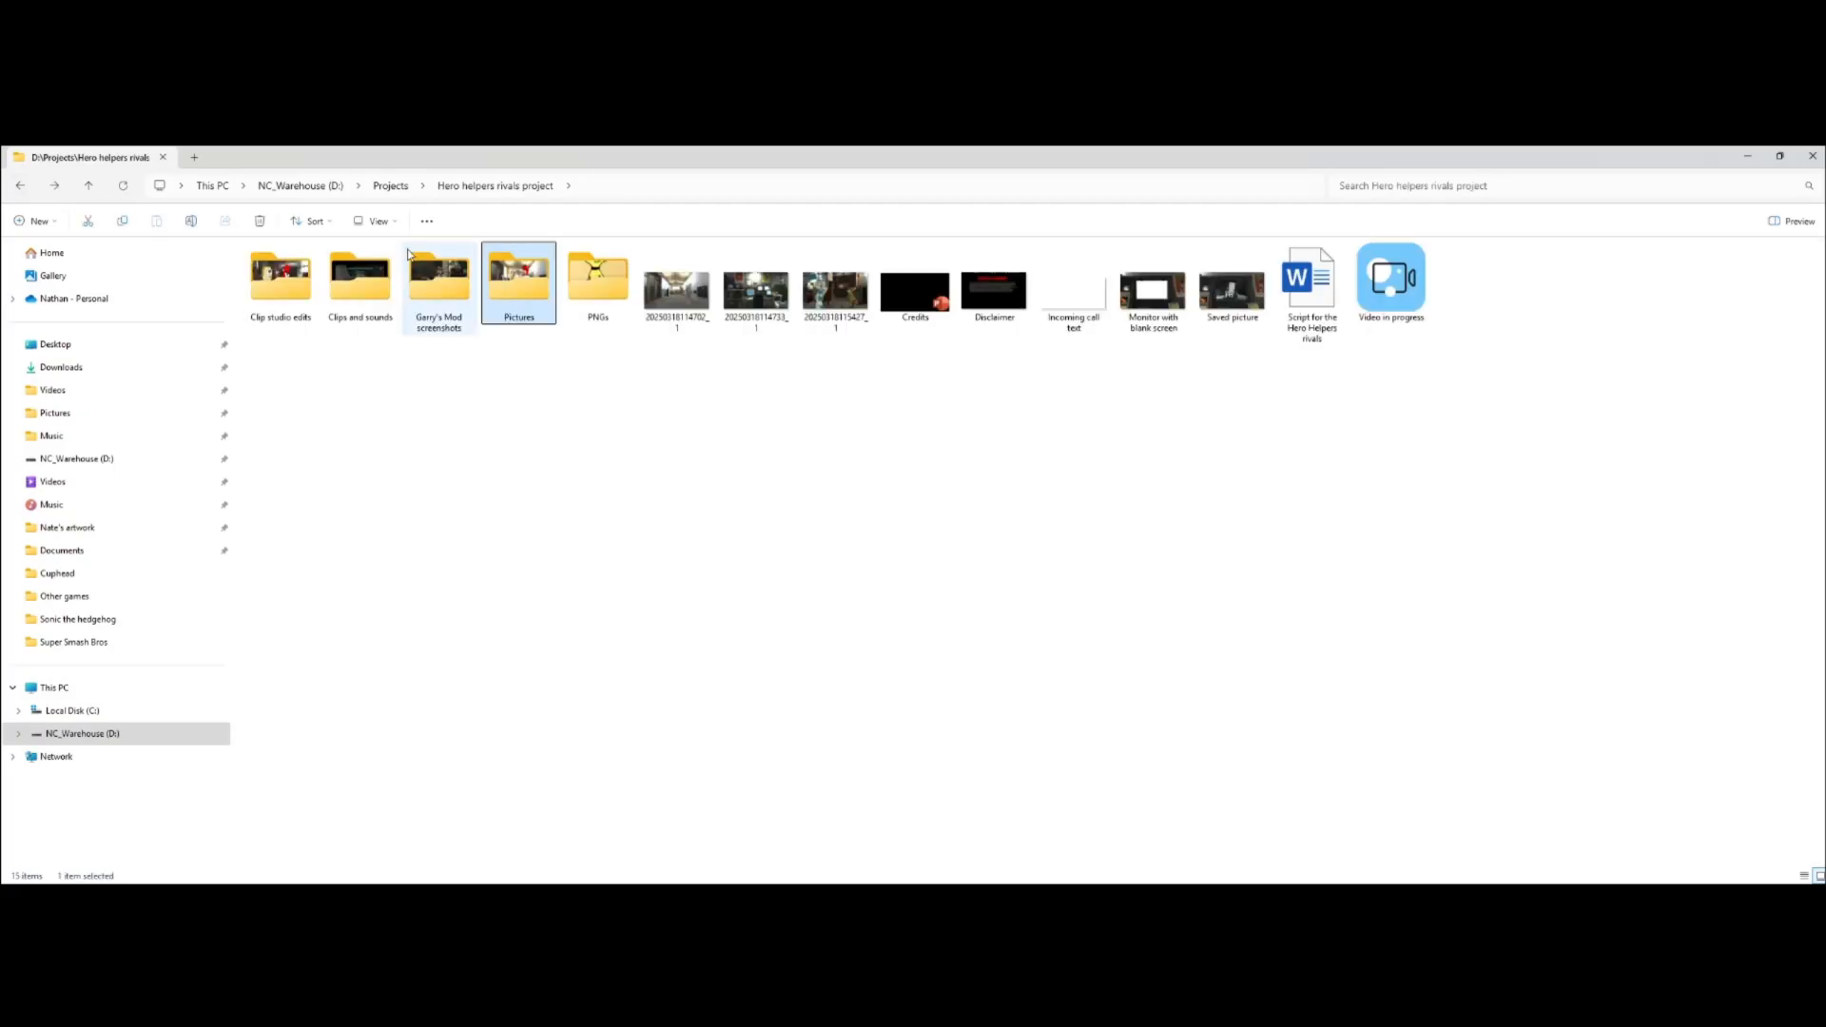
double_click(410, 259)
Open the hallway screenshot with the vending machine and copy the image
click(439, 290)
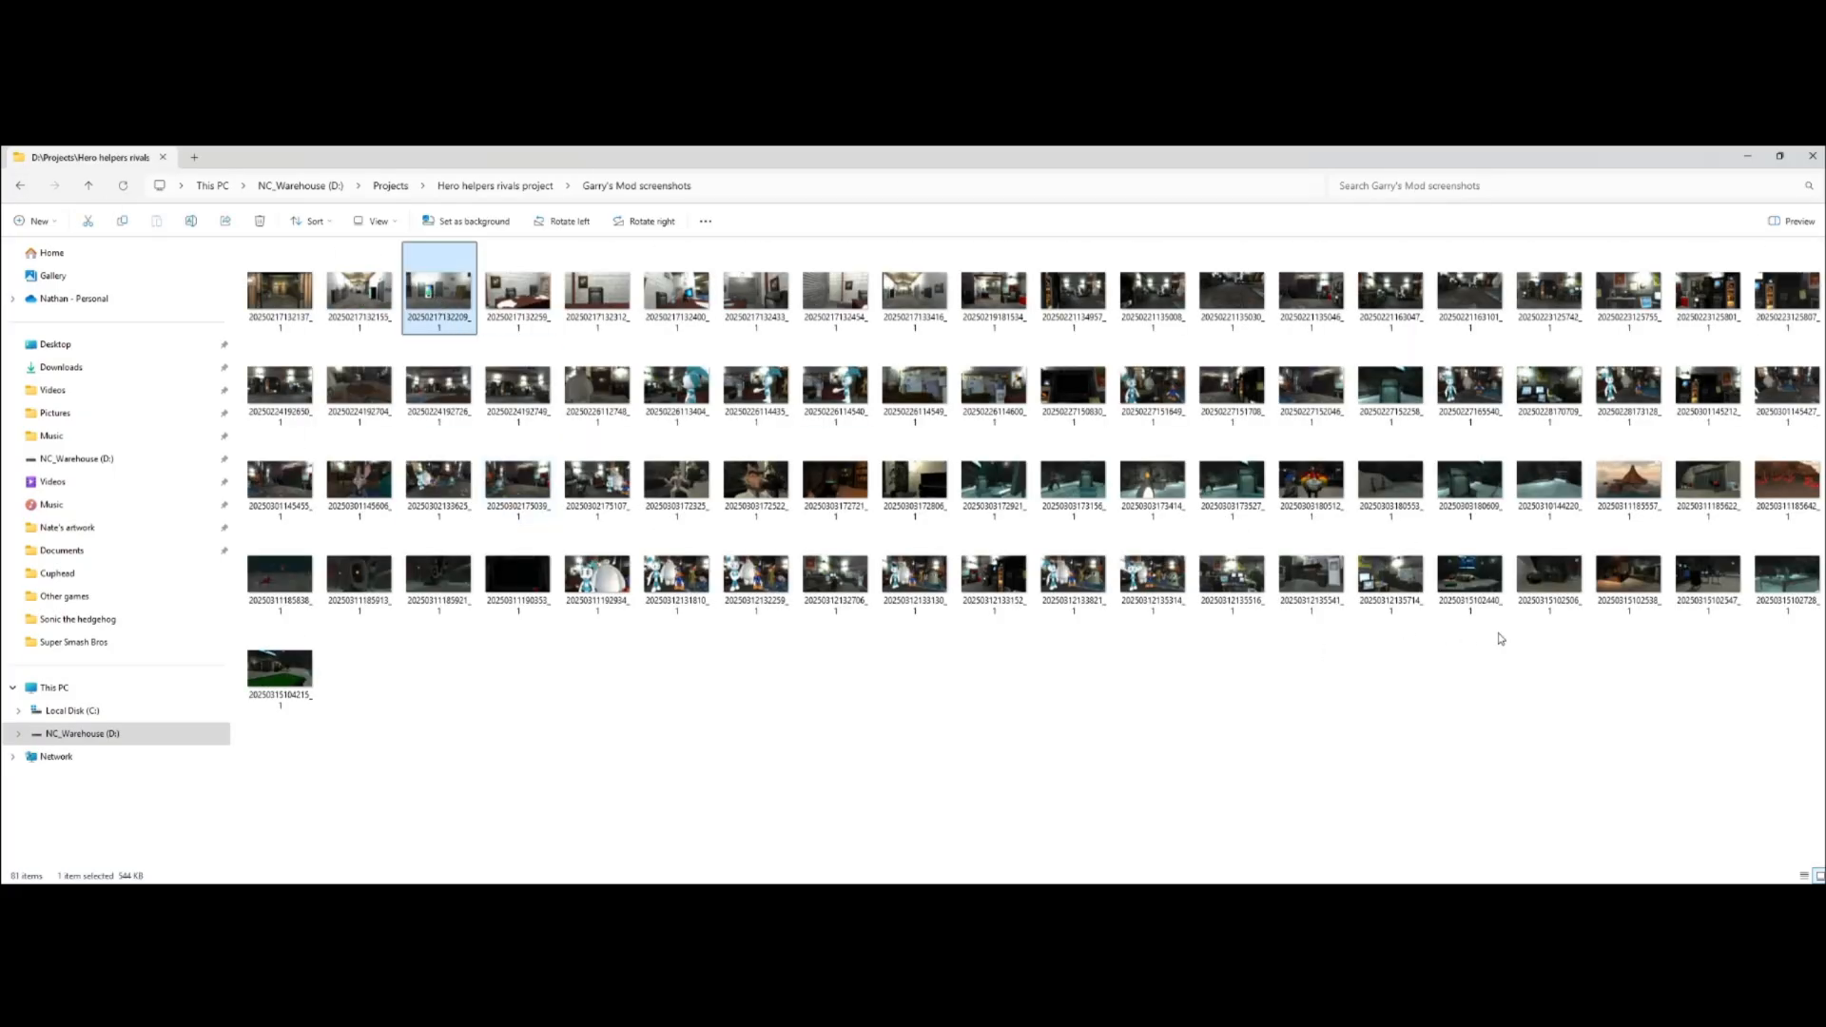
double_click(444, 304)
click(1465, 314)
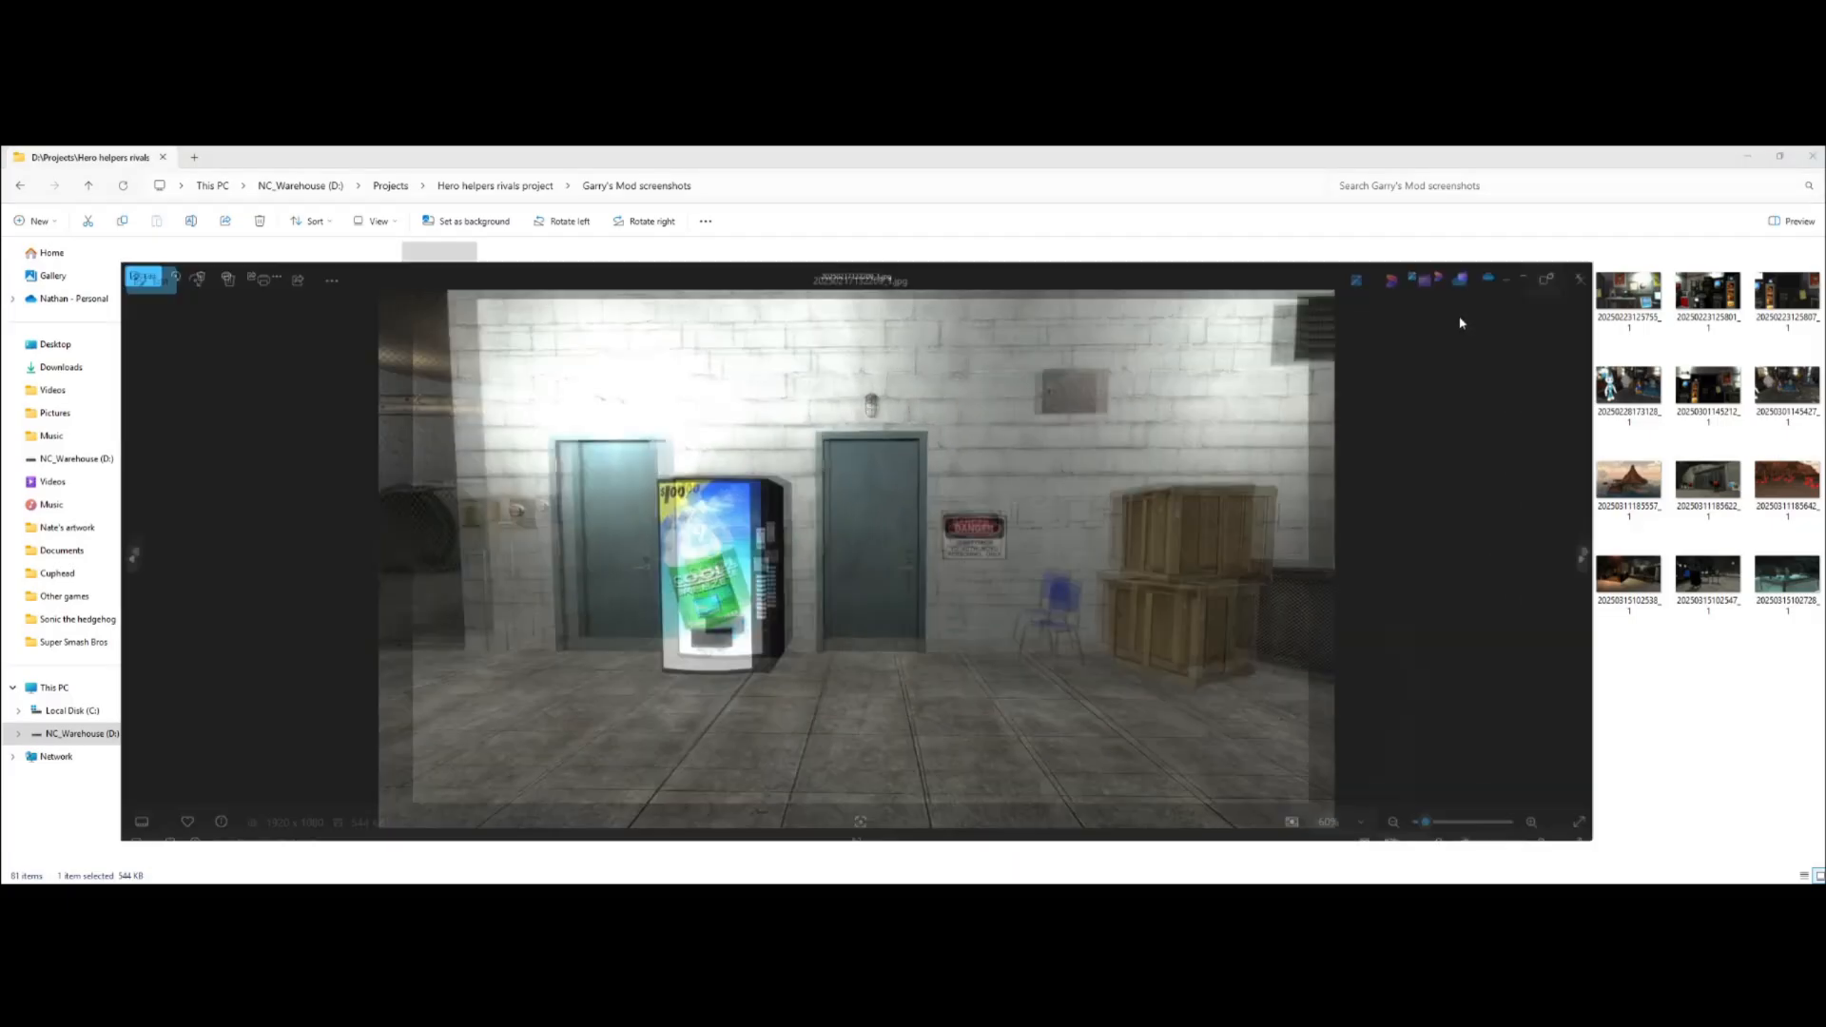
right_click(802, 371)
click(848, 429)
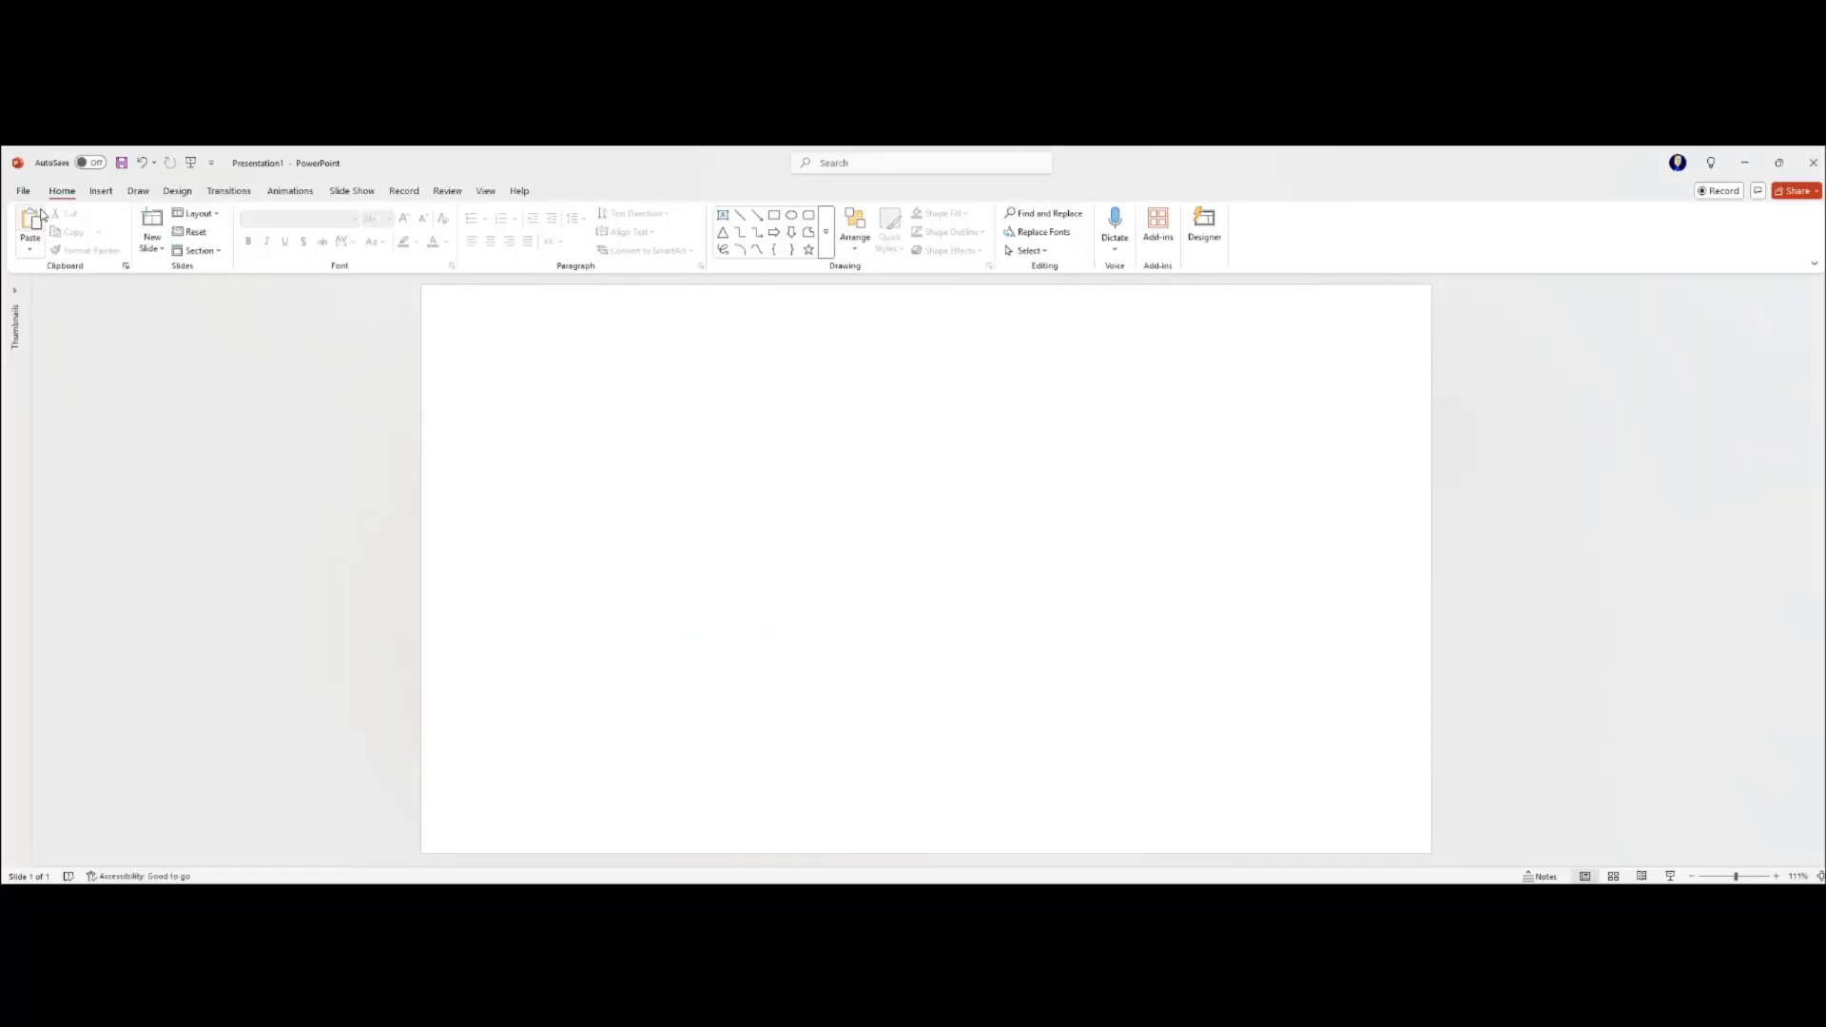
Paste the vending machine hallway screenshot onto the slide as a full-slide background
key(ctrl+v)
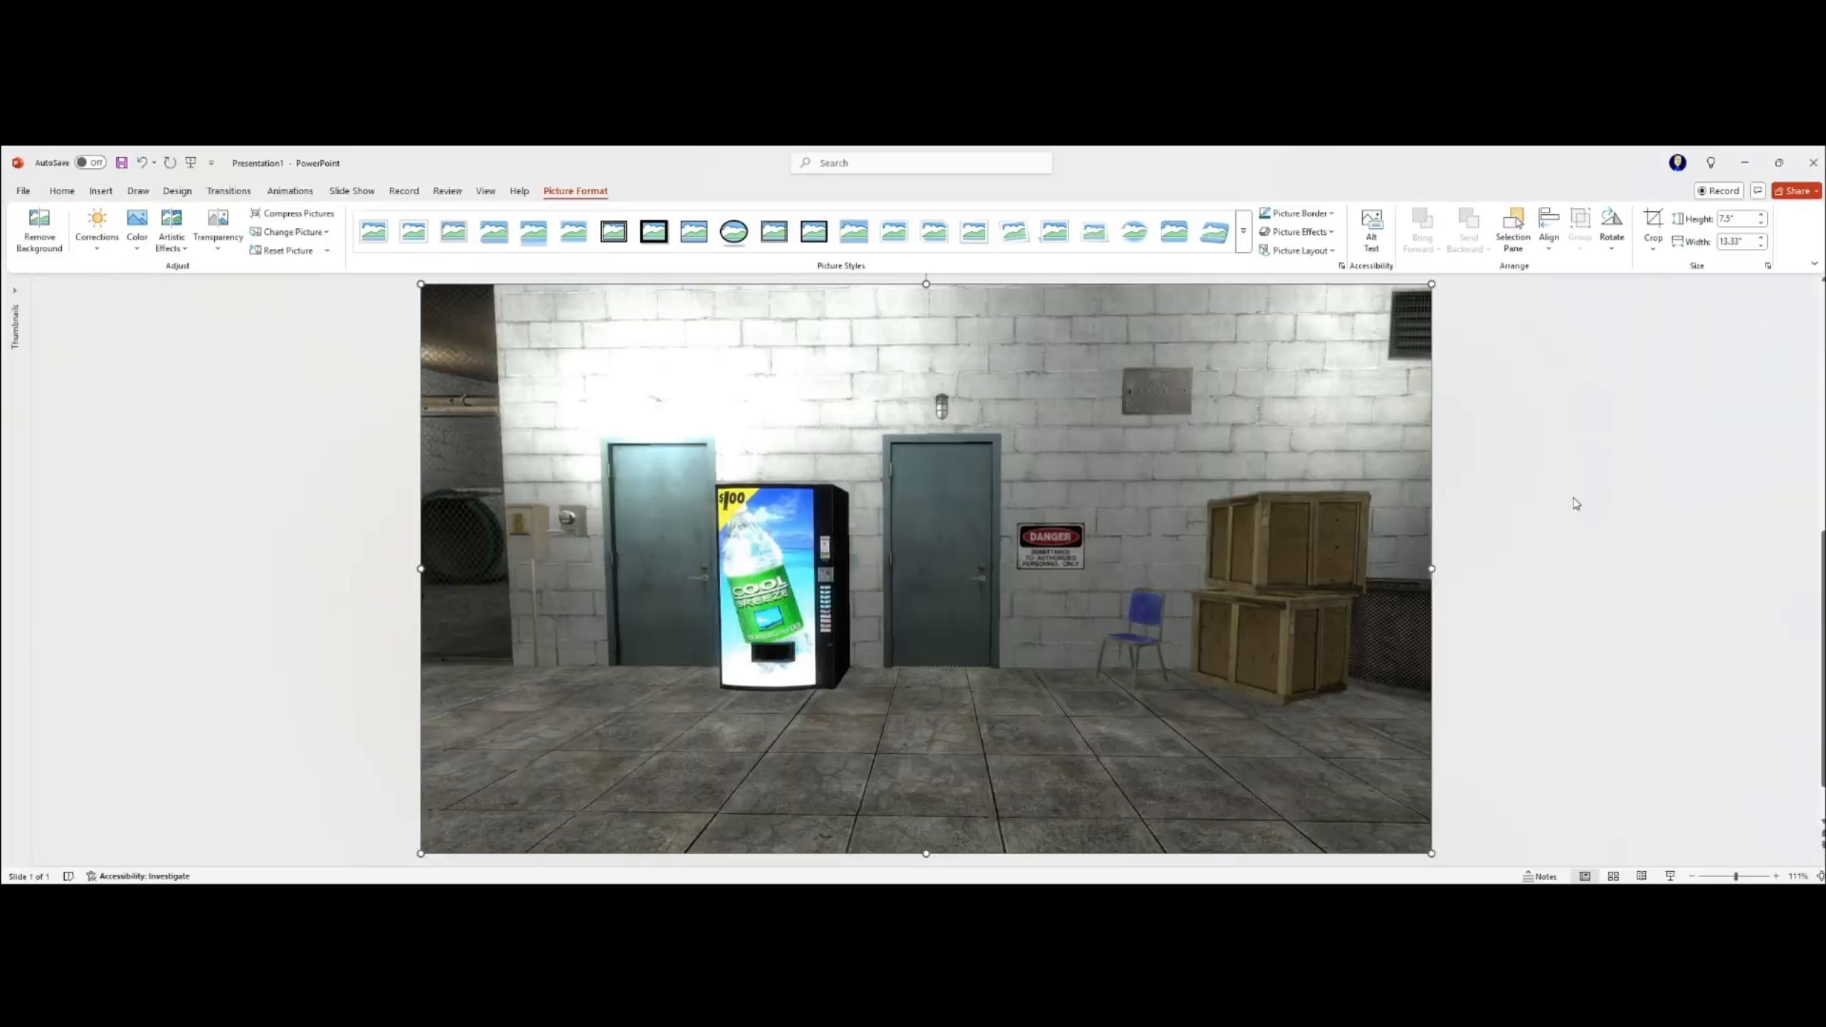
drag(424, 293, 543, 356)
drag(1431, 853, 1341, 810)
drag(1027, 578, 906, 624)
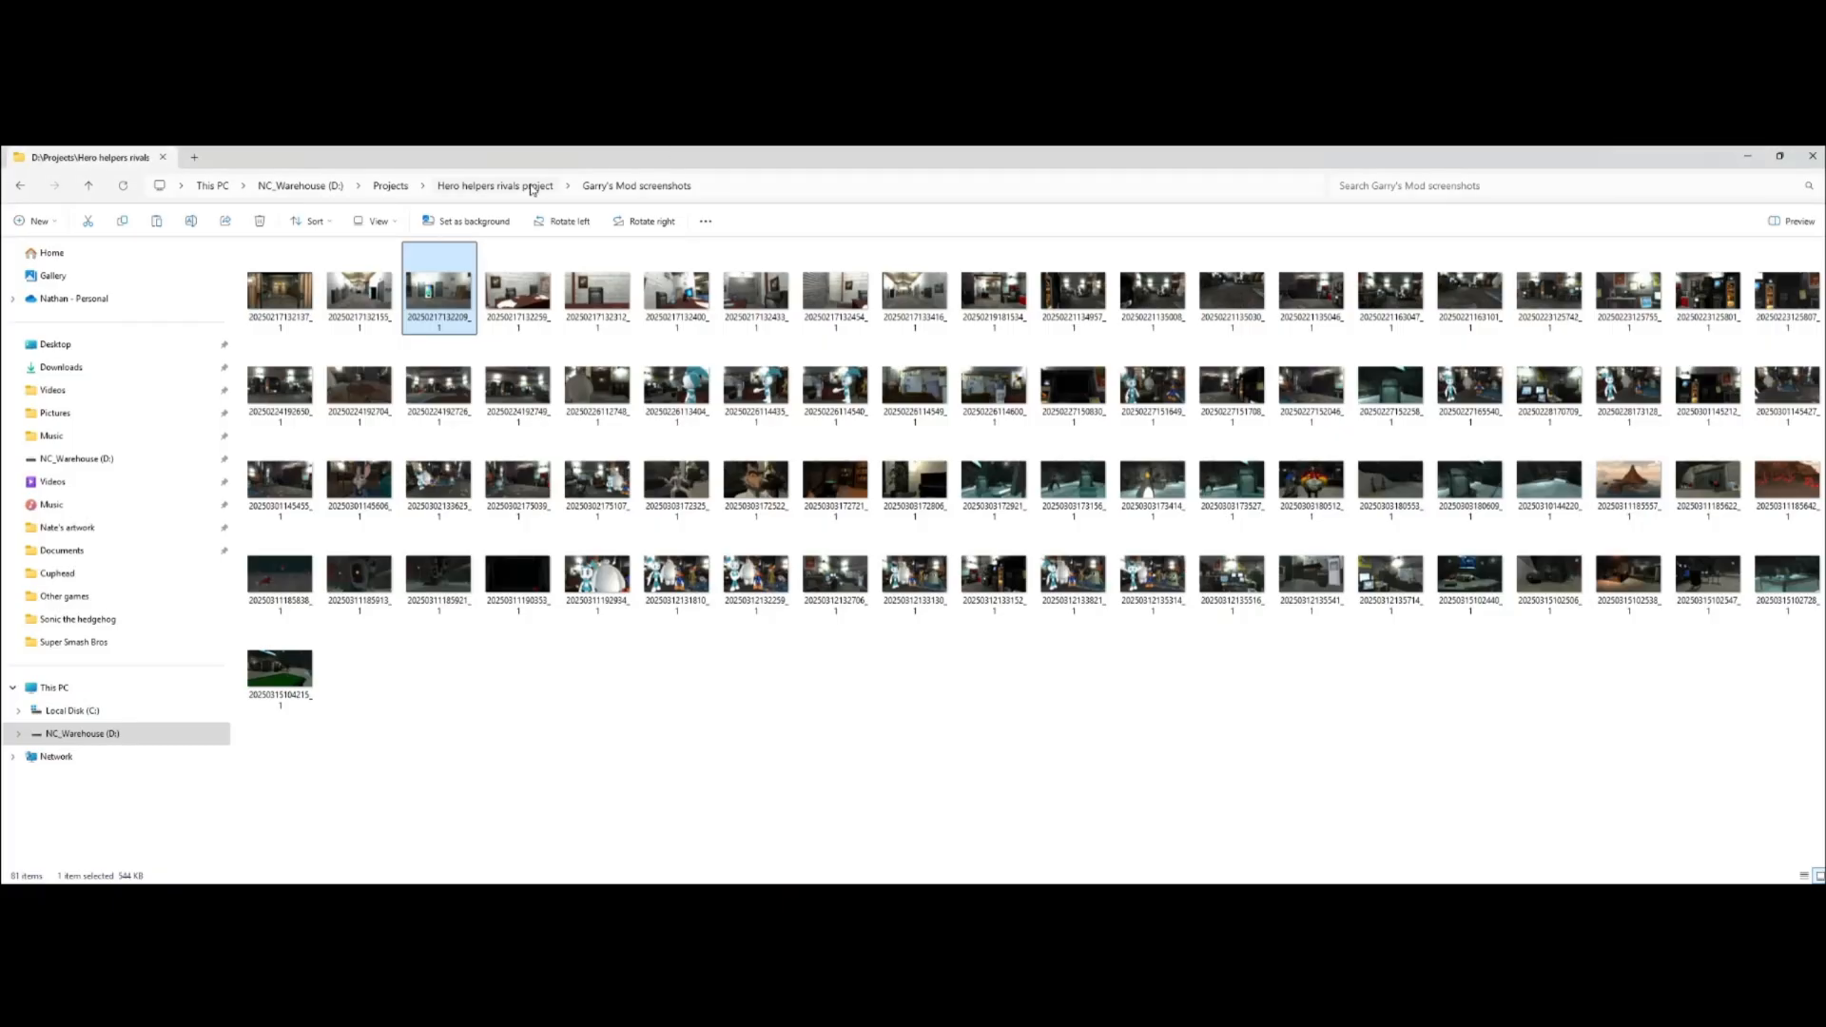
Copy the PNG of the walking man and red fox from the PNGs folder and paste it over the hallway
click(532, 188)
double_click(598, 290)
double_click(441, 290)
right_click(785, 279)
click(823, 338)
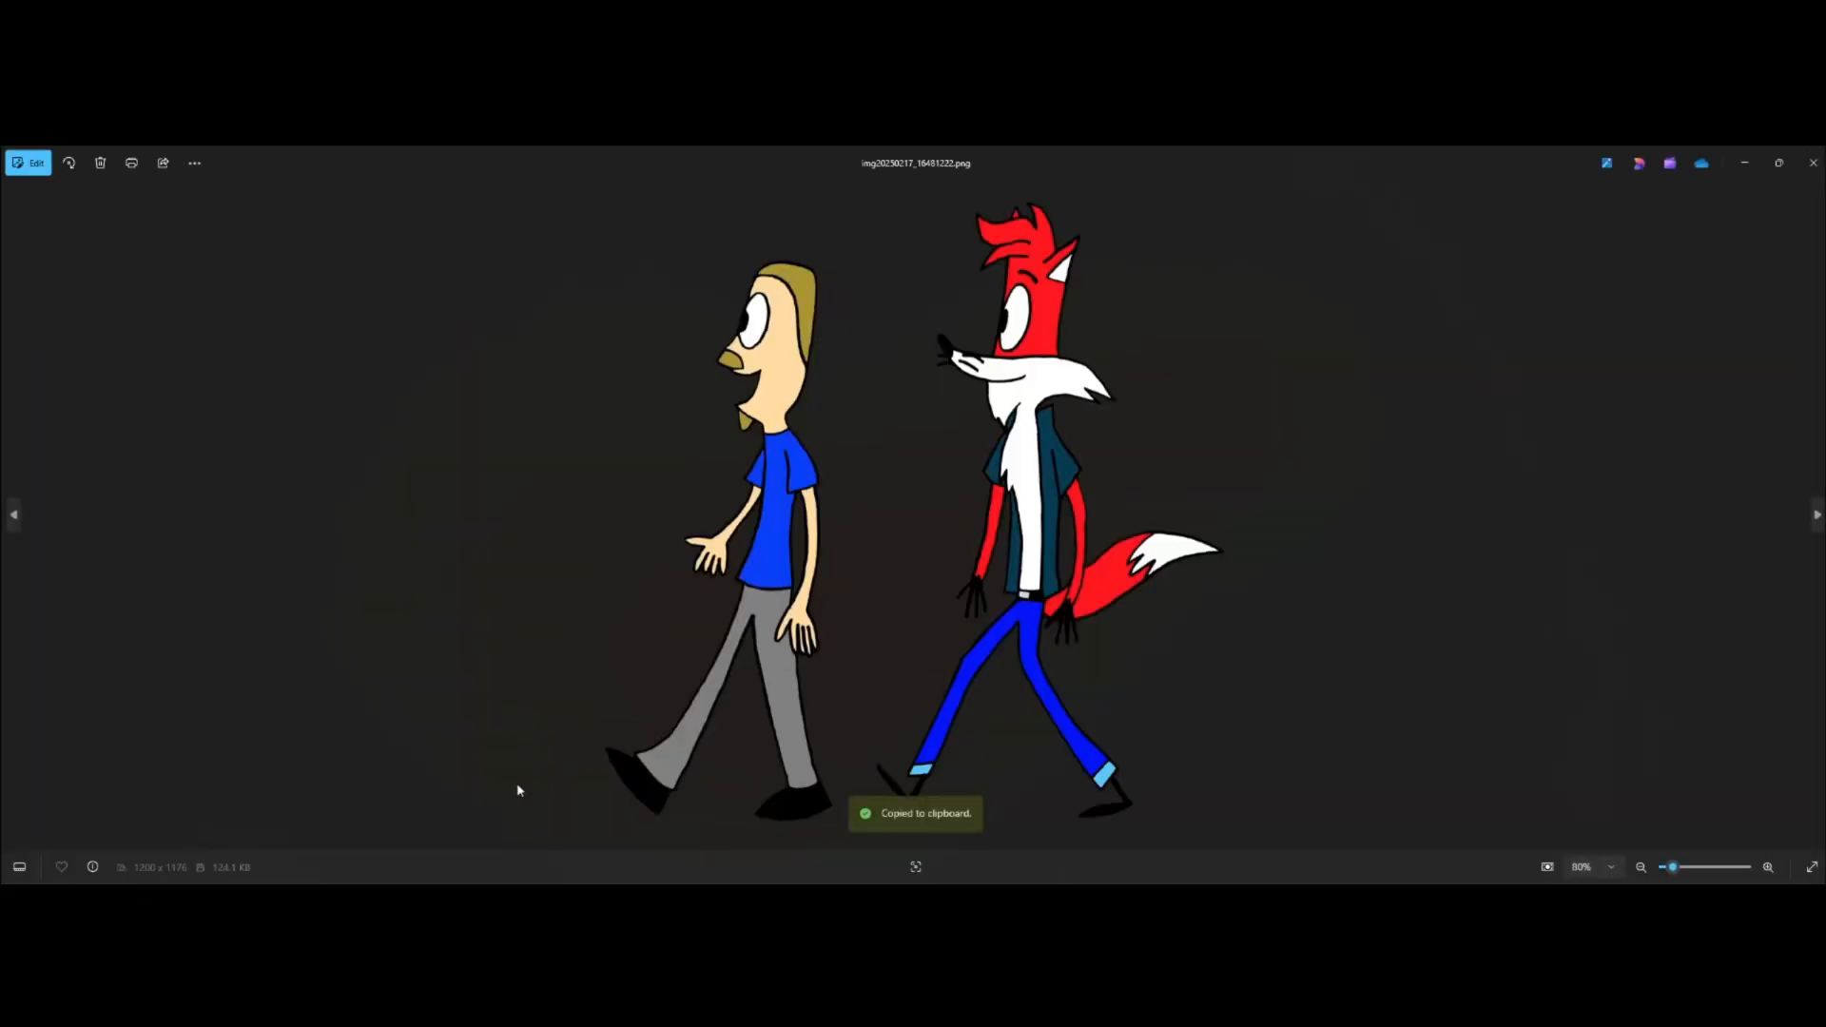
click(338, 837)
key(ctrl+v)
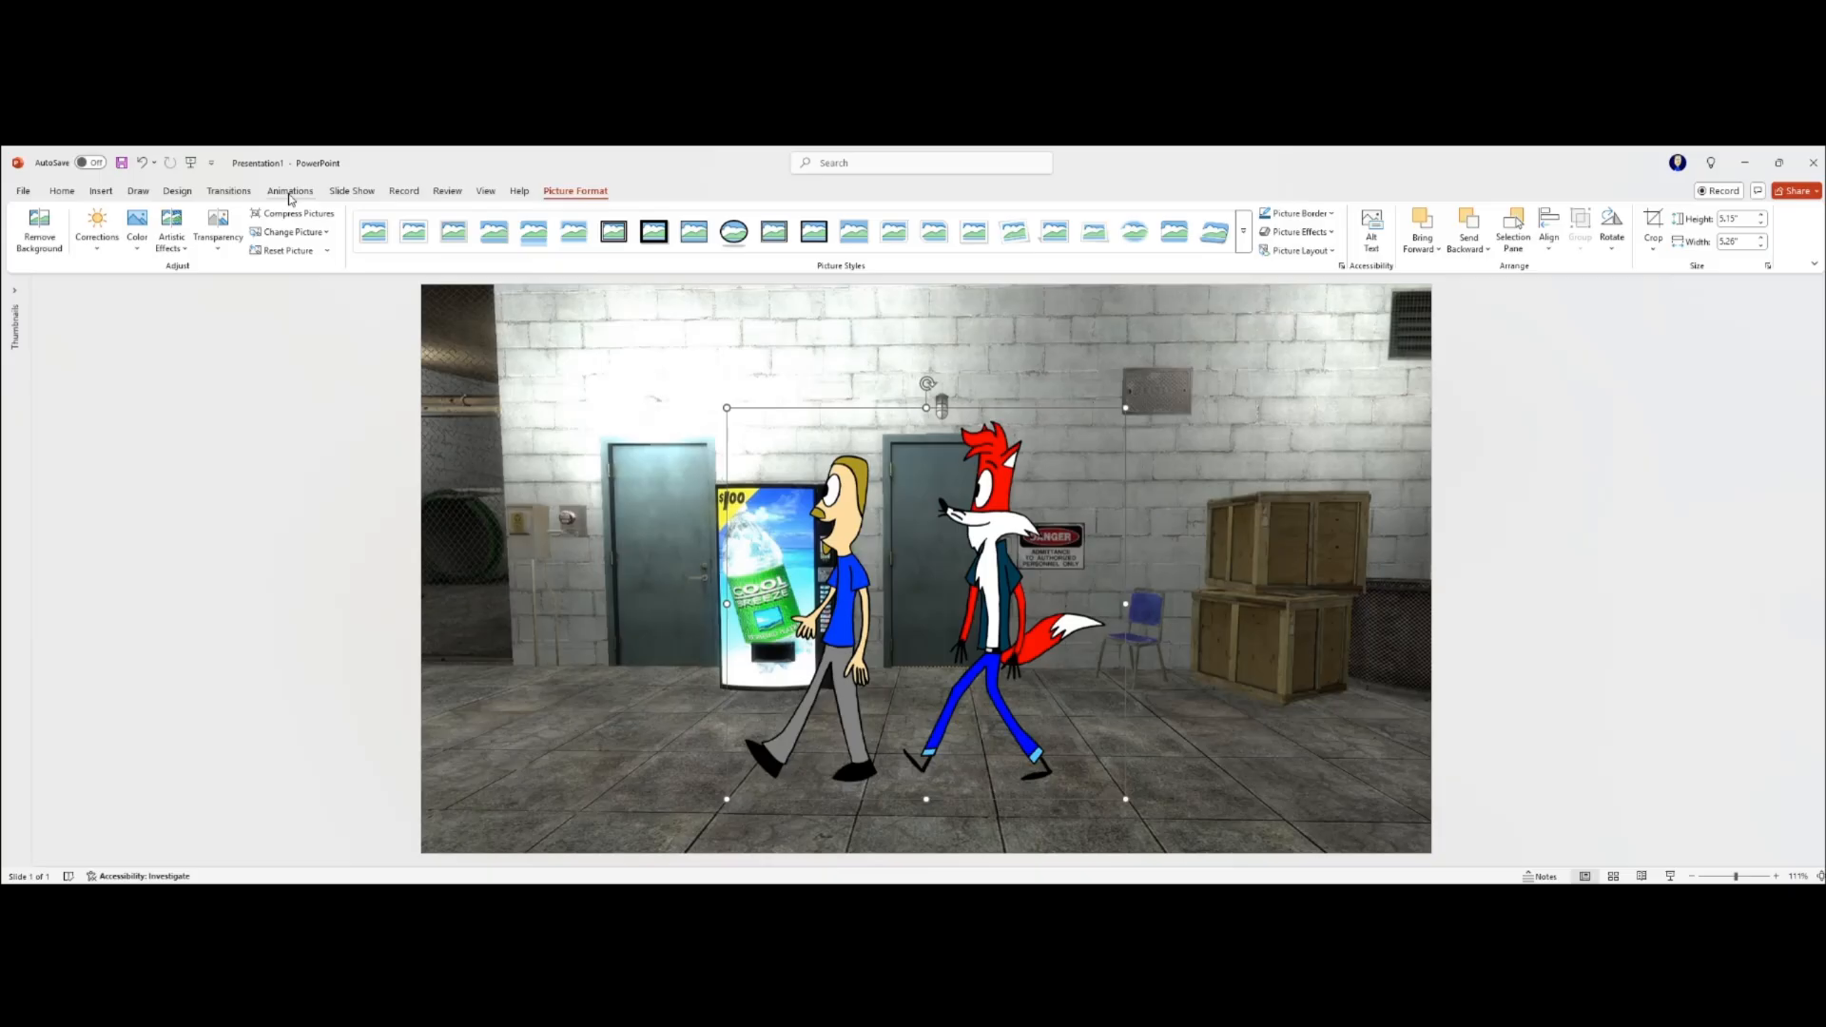
Apply a Fly In entrance animation from the right to the walking characters
click(841, 332)
click(266, 232)
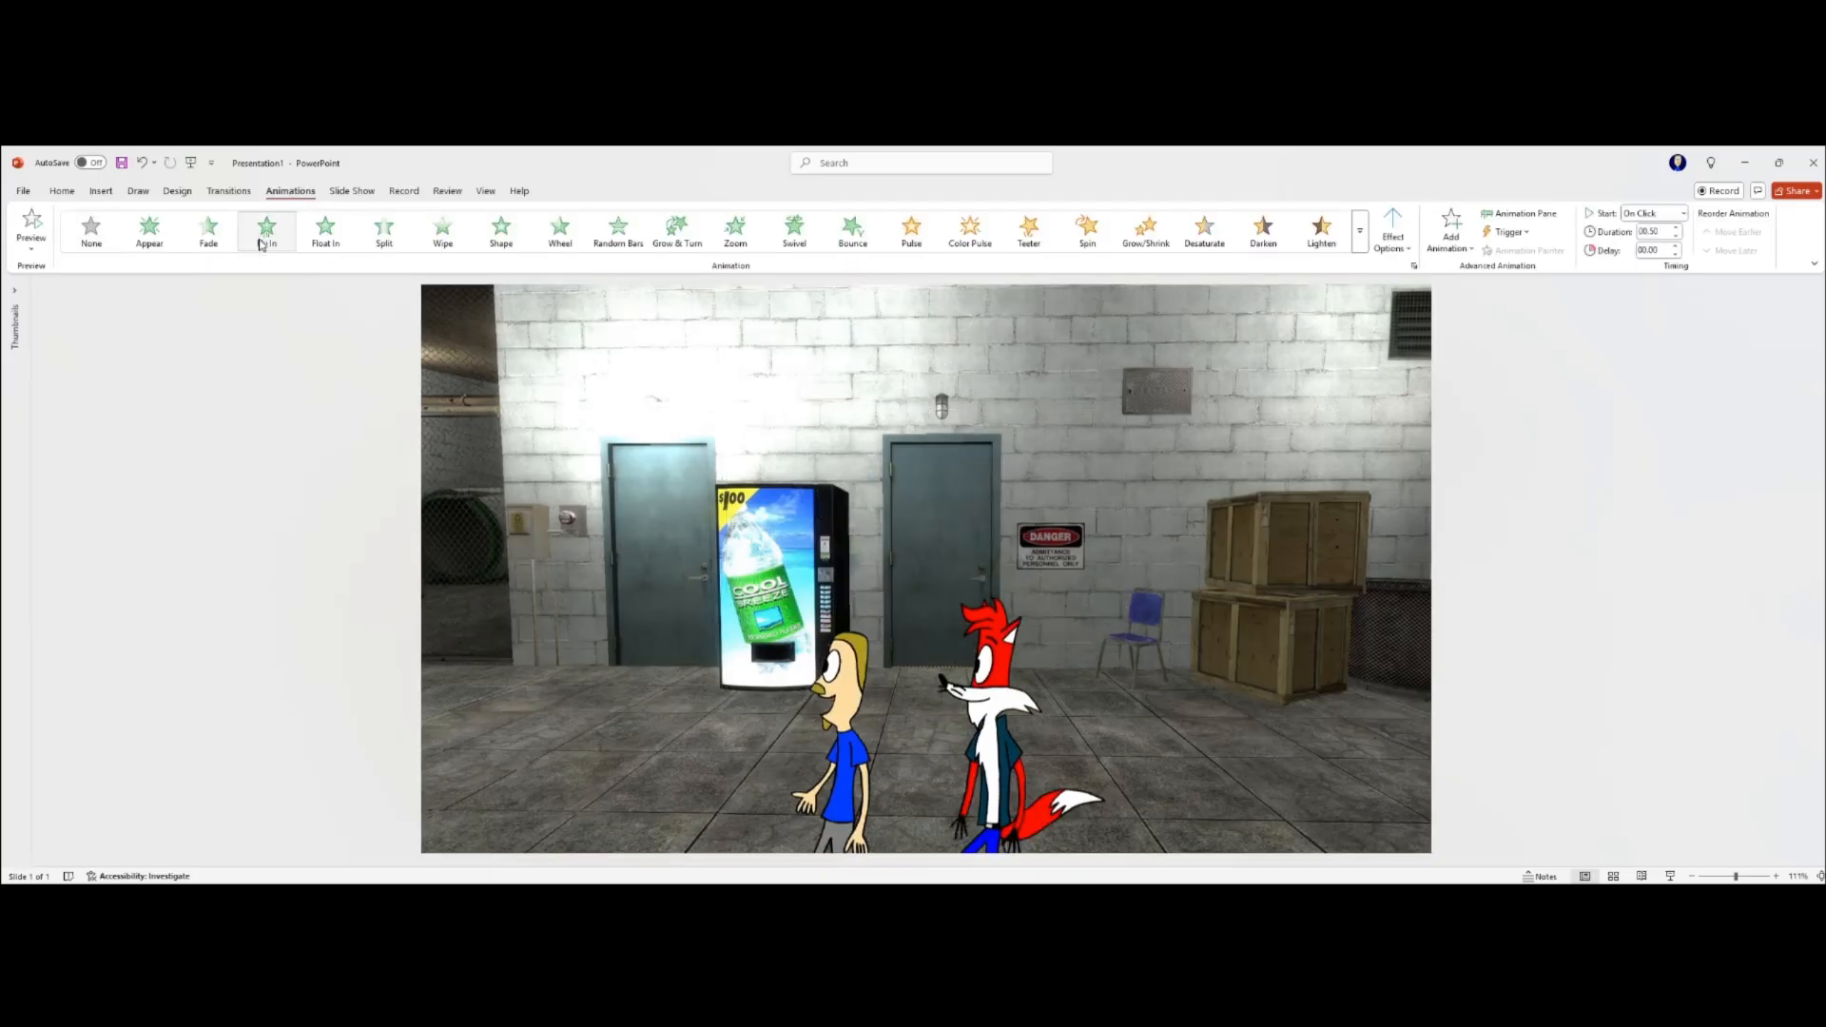
click(1393, 233)
click(1438, 504)
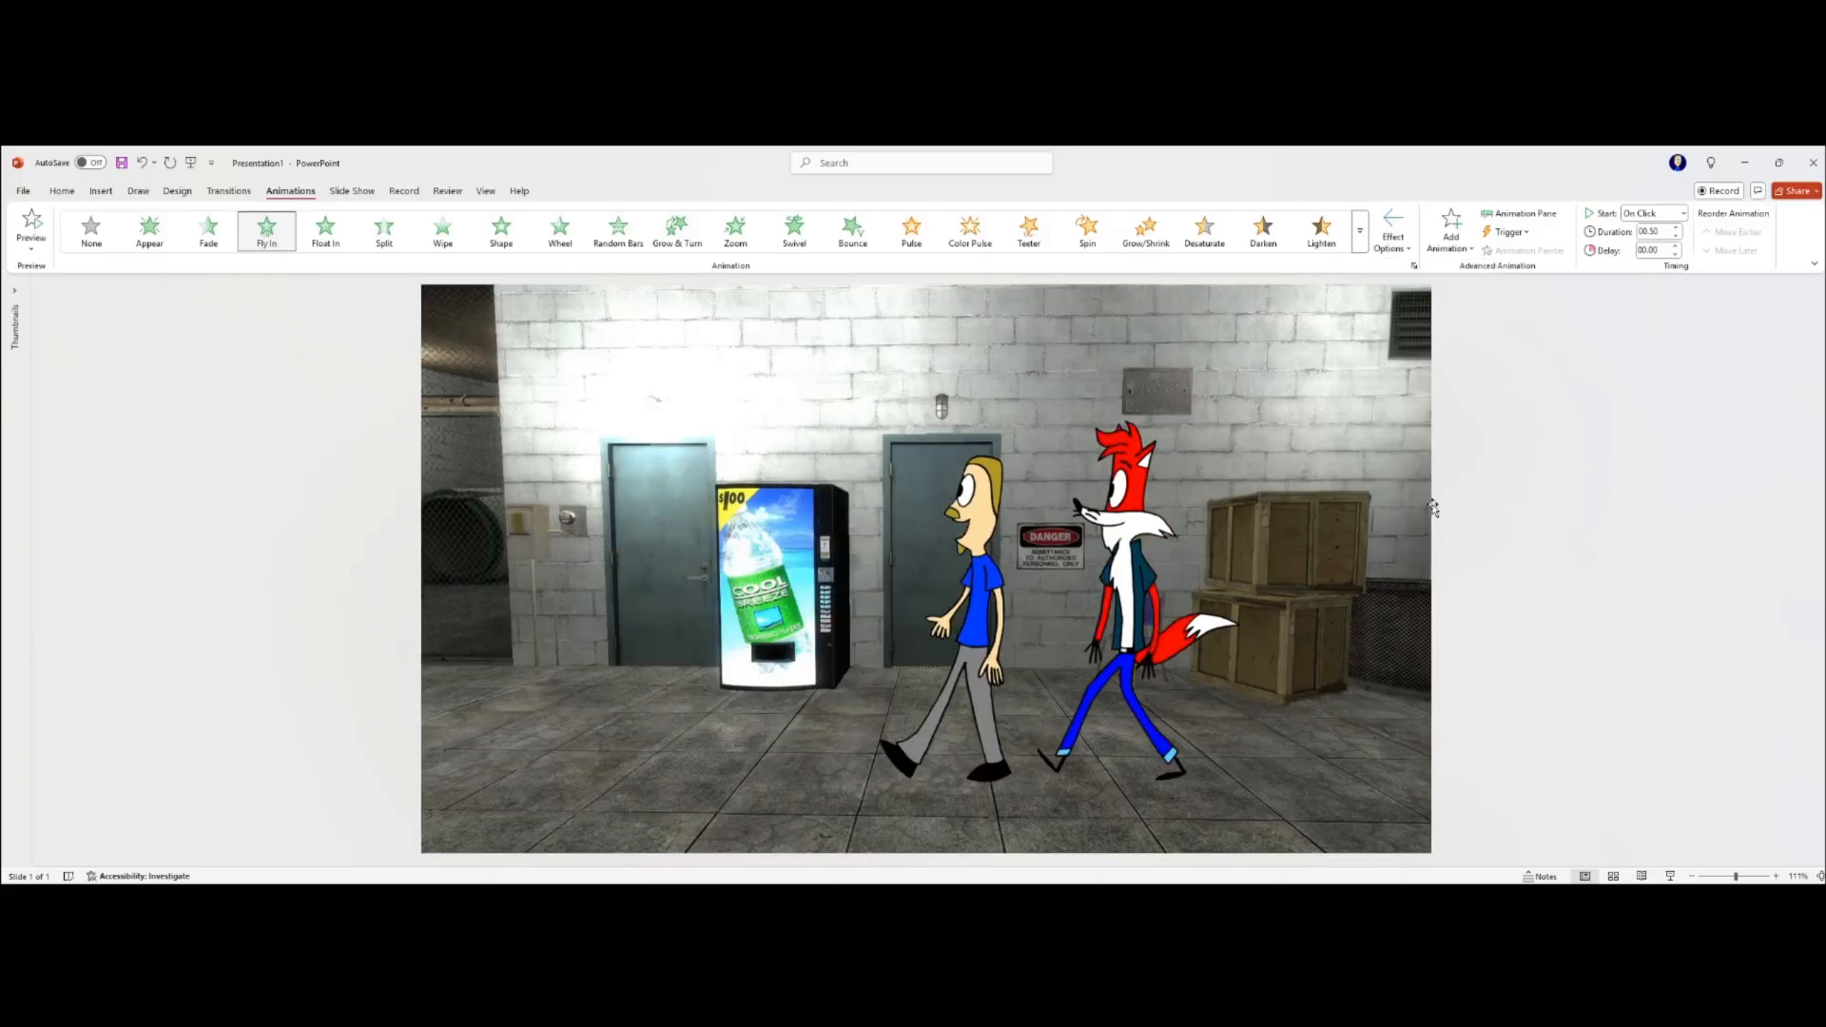
Set the Fly In animation's duration to 2 seconds (Medium) in its timing options
click(1520, 213)
click(1811, 334)
click(1740, 401)
click(841, 415)
click(953, 469)
click(885, 512)
click(955, 632)
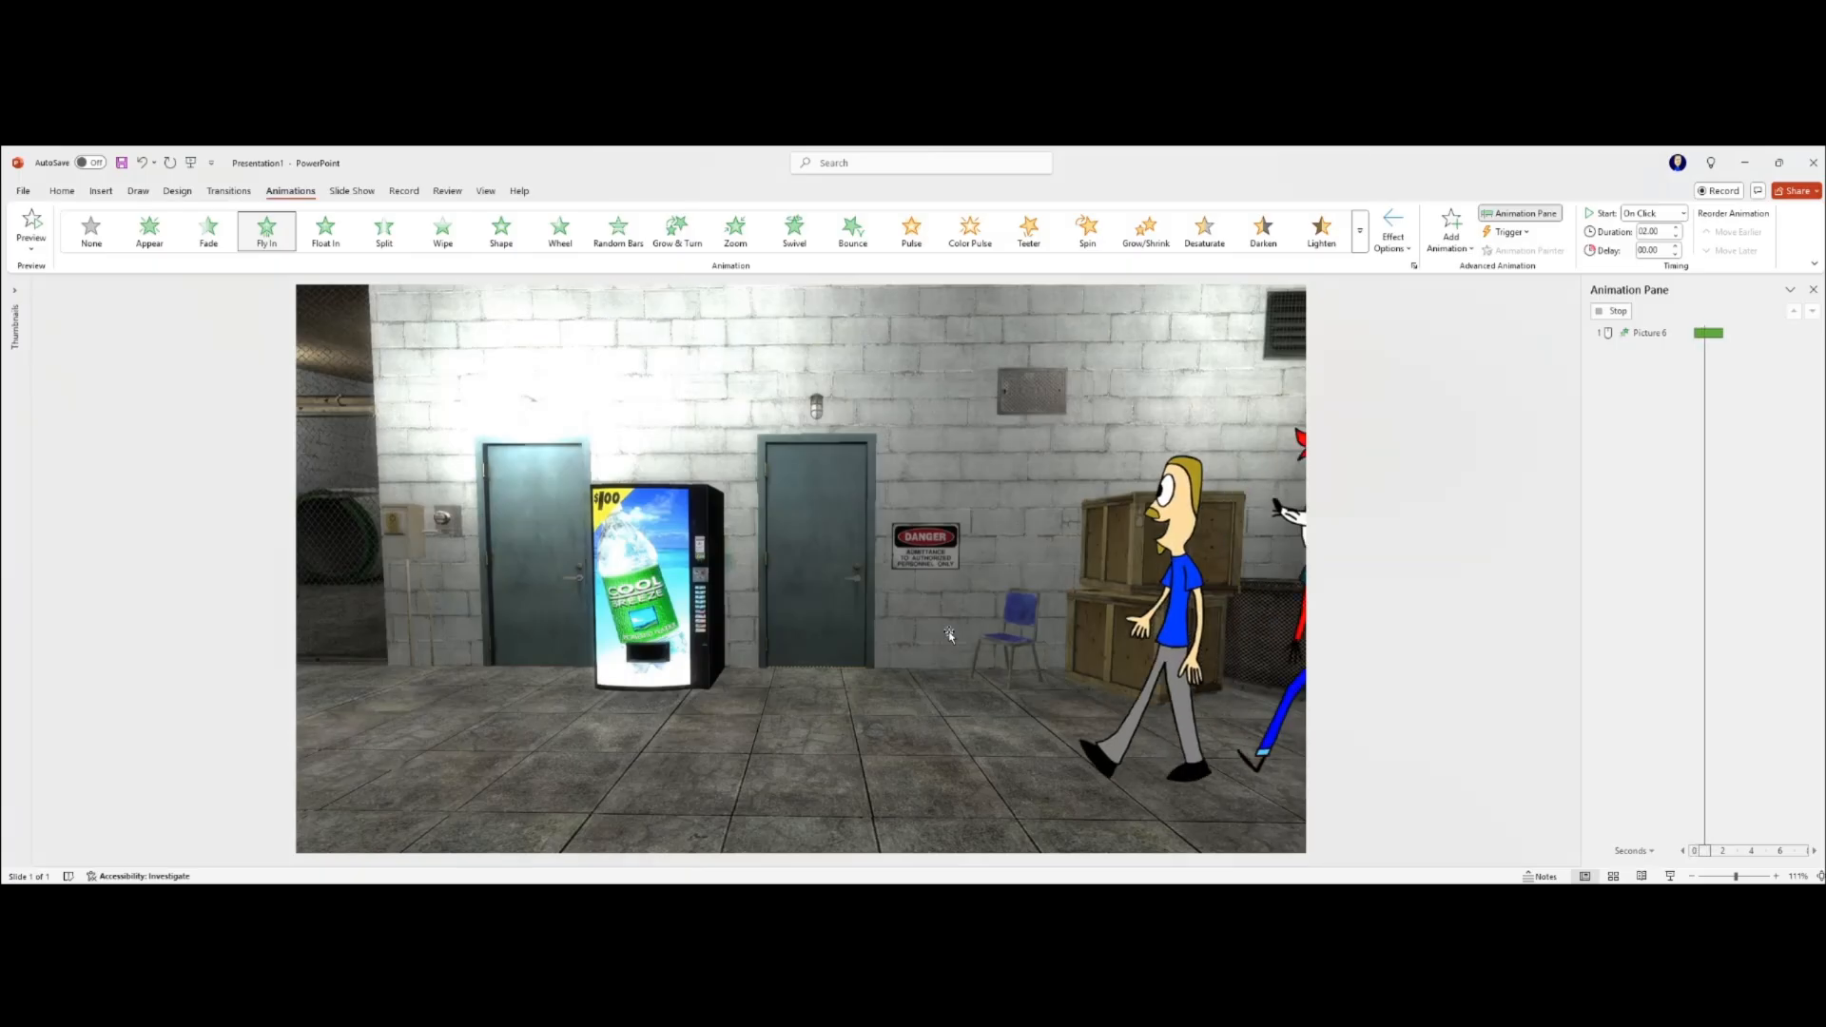
click(1361, 243)
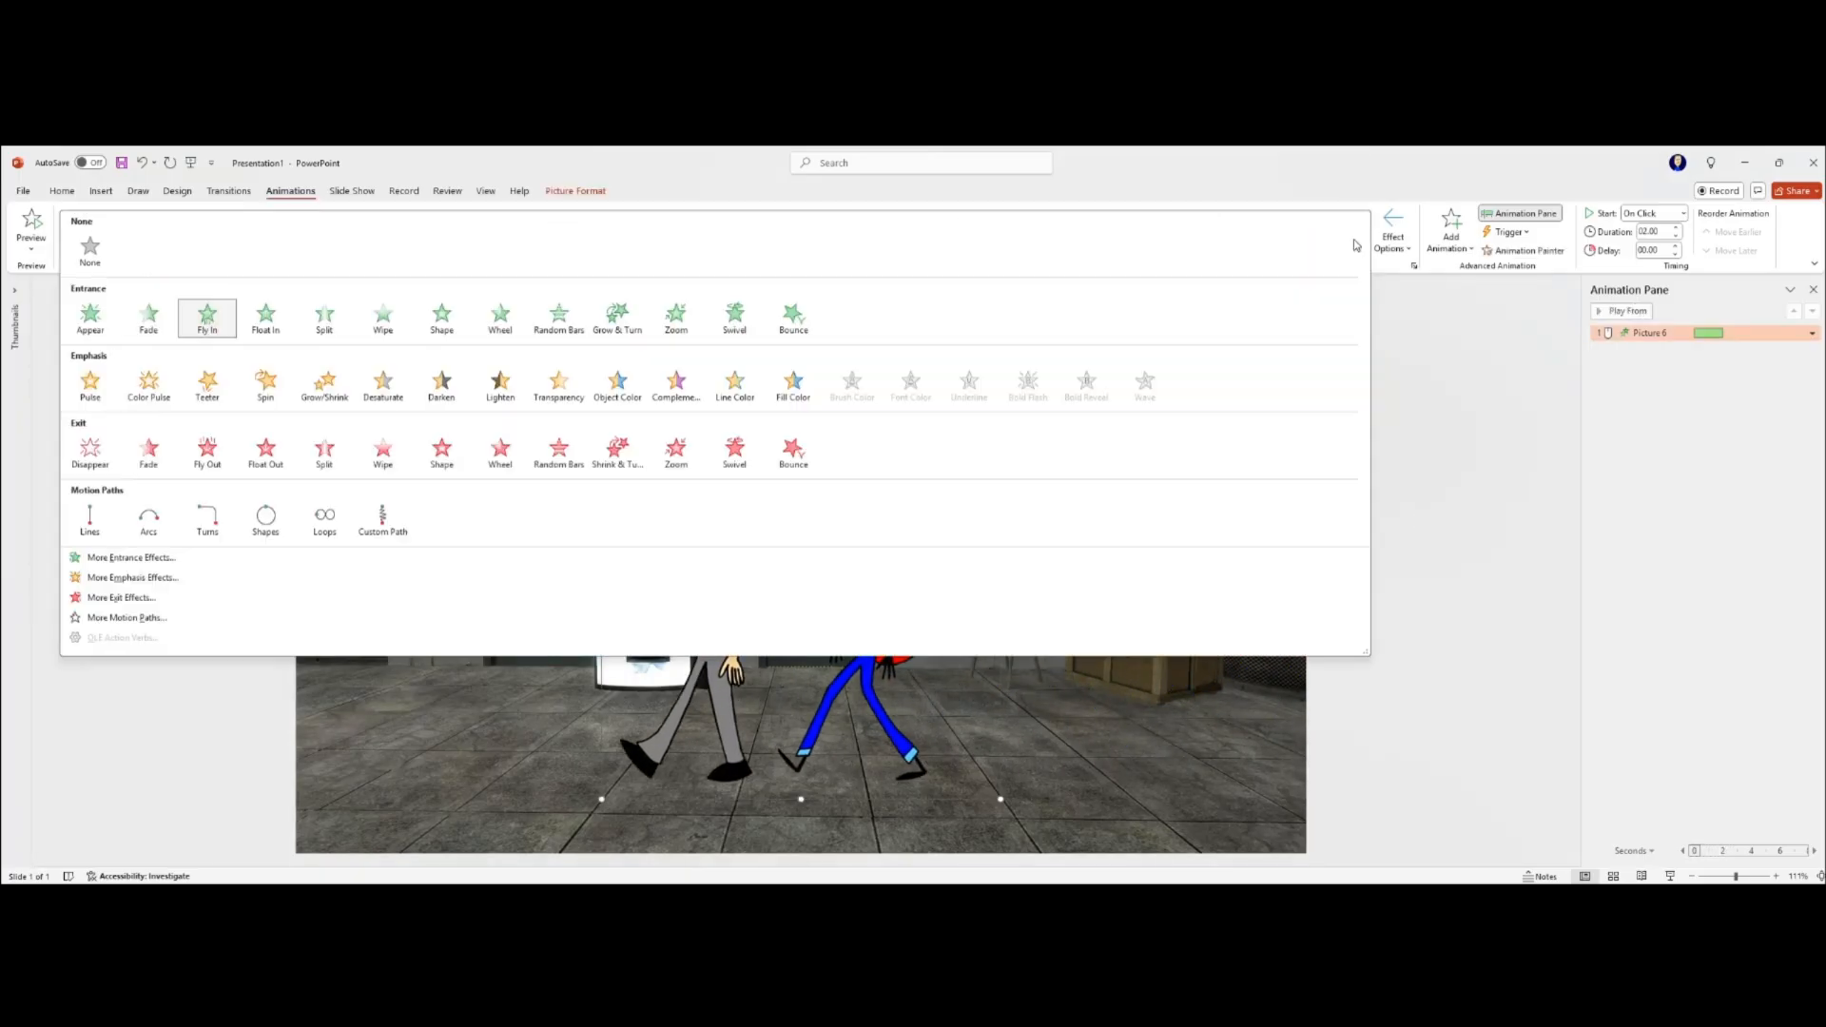
click(205, 451)
click(1395, 243)
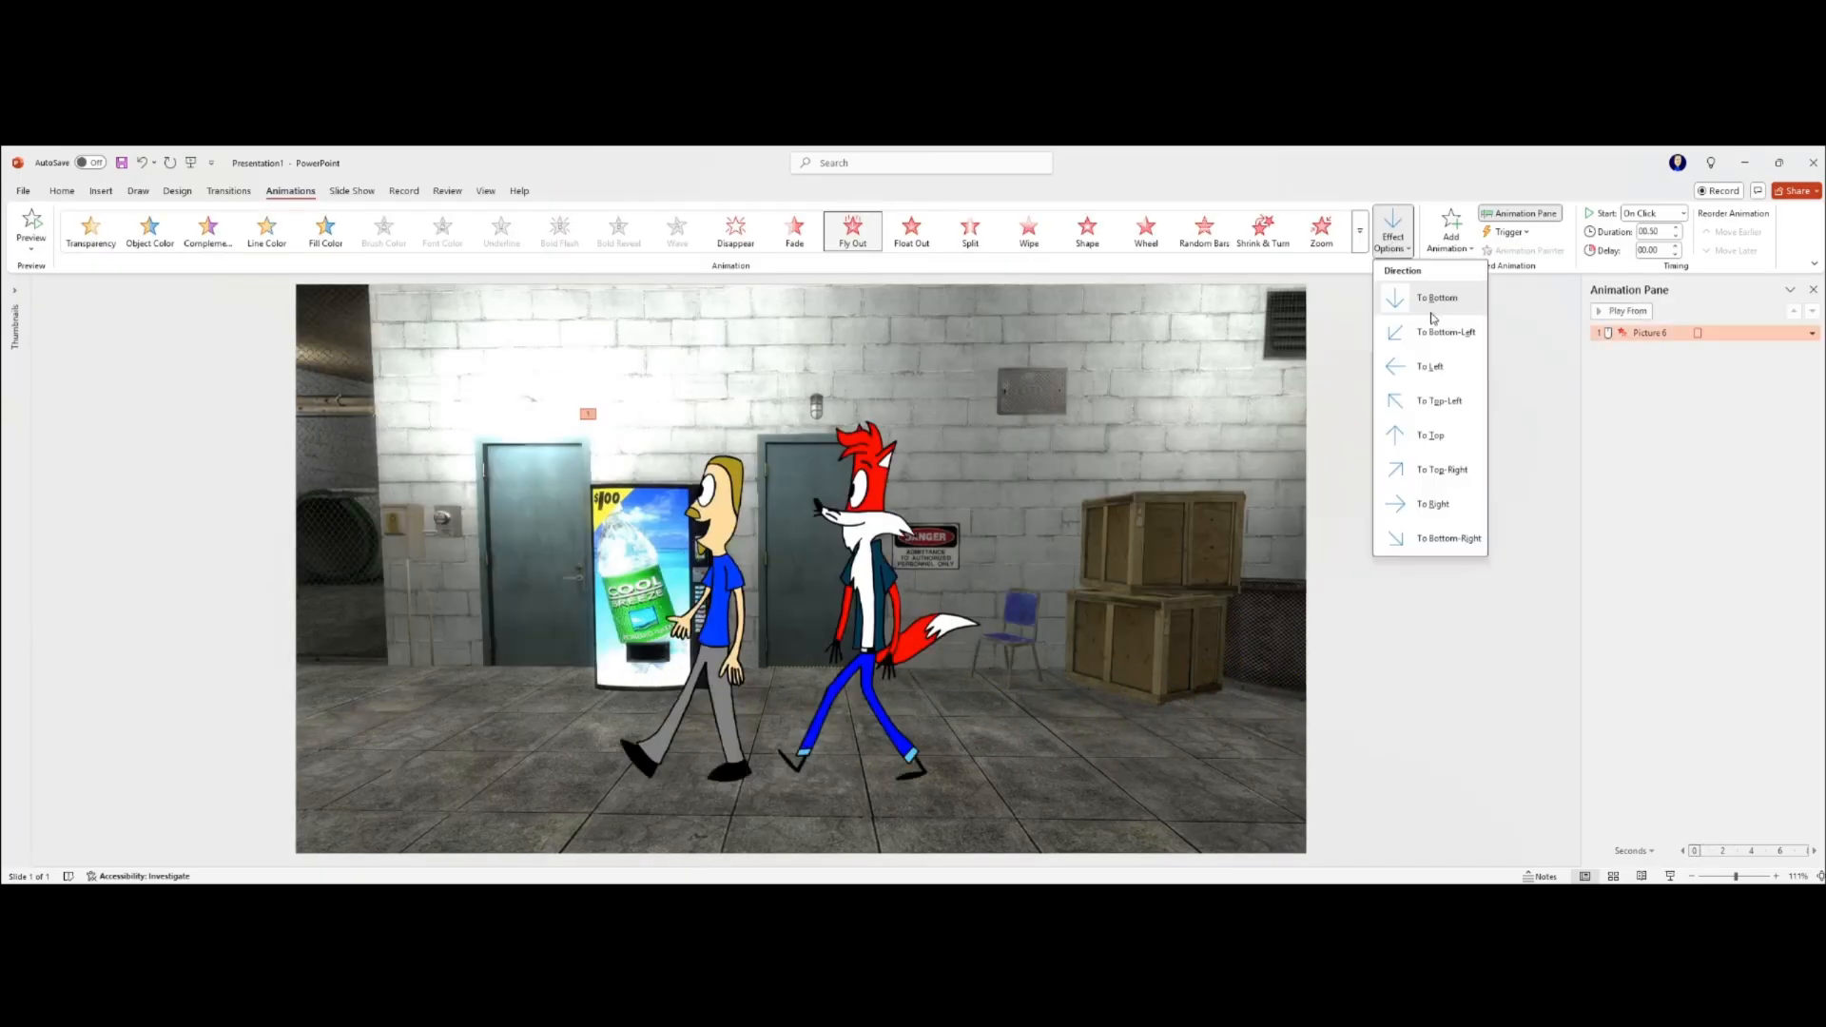
click(1418, 371)
key(ctrl+z)
key(ctrl+z)
Add a Fly Out exit animation to the walking characters with the direction set to the left
click(1451, 233)
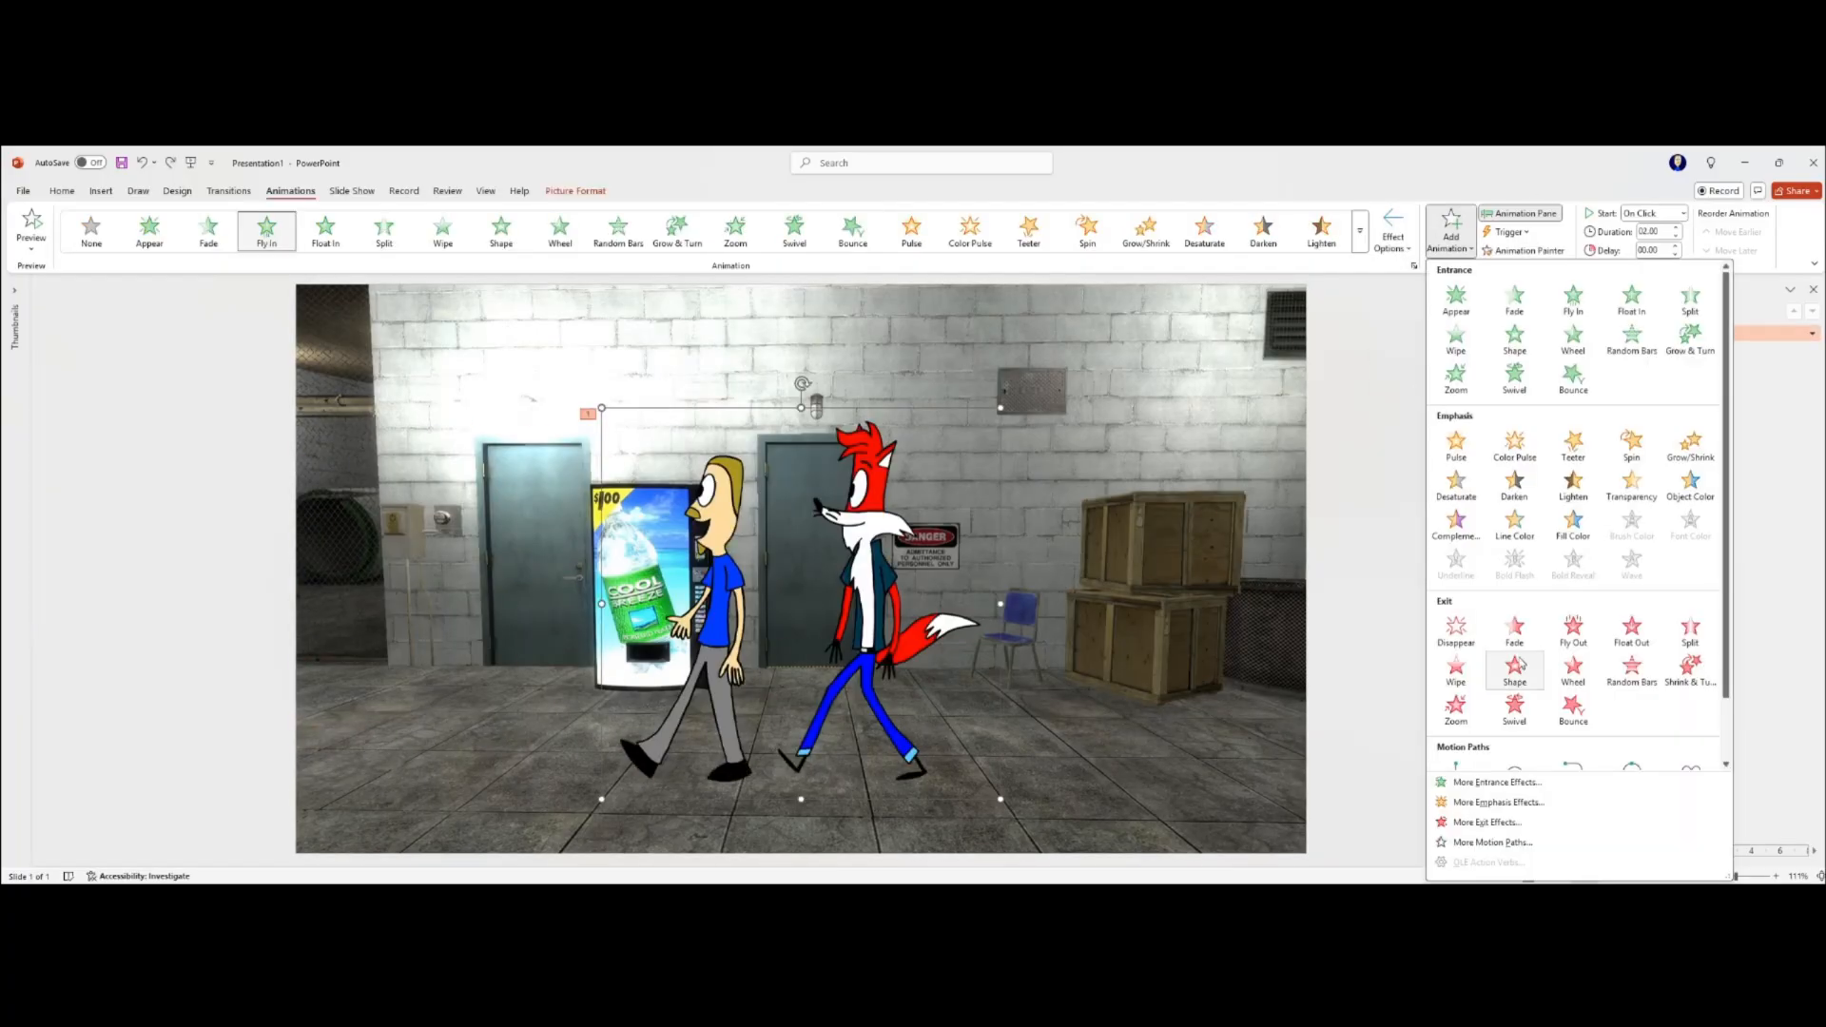
click(1569, 661)
click(1395, 244)
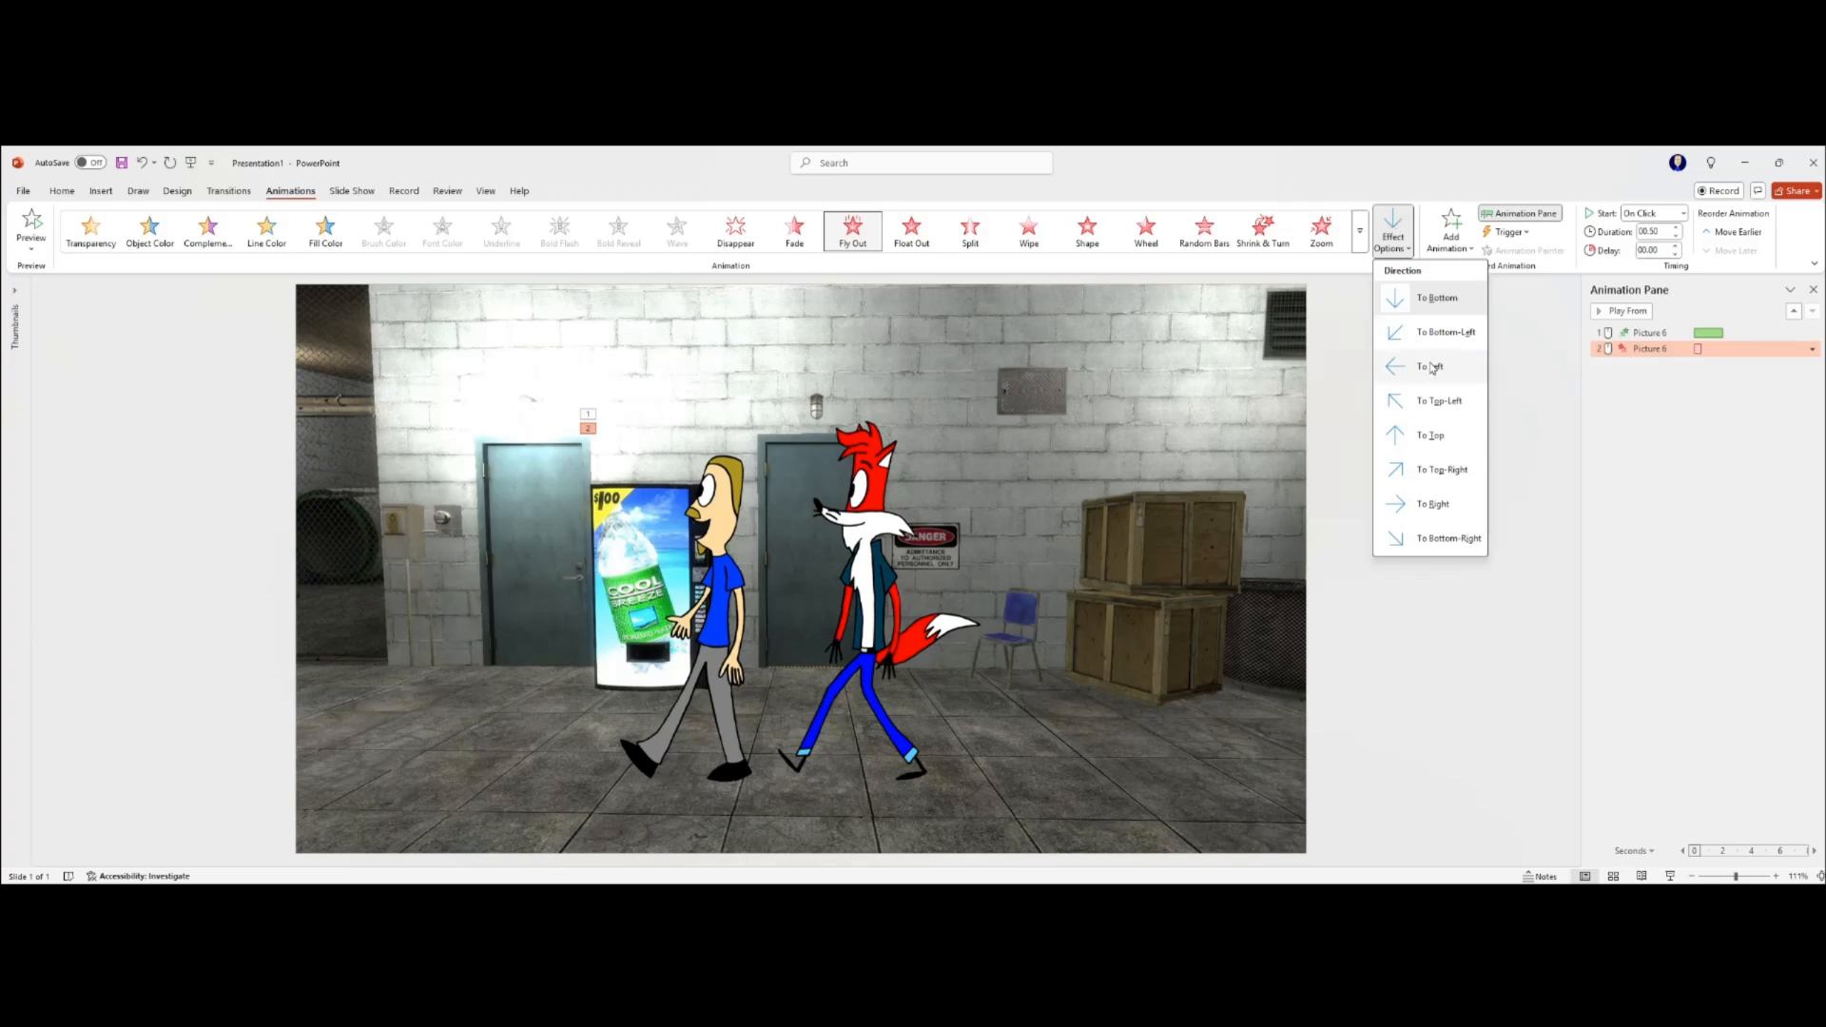
click(1425, 371)
Set the Fly Out animation to start after previous with a 2-second (Medium) duration, and preview both animations
click(1813, 350)
click(1741, 399)
click(1814, 349)
click(1741, 433)
click(928, 481)
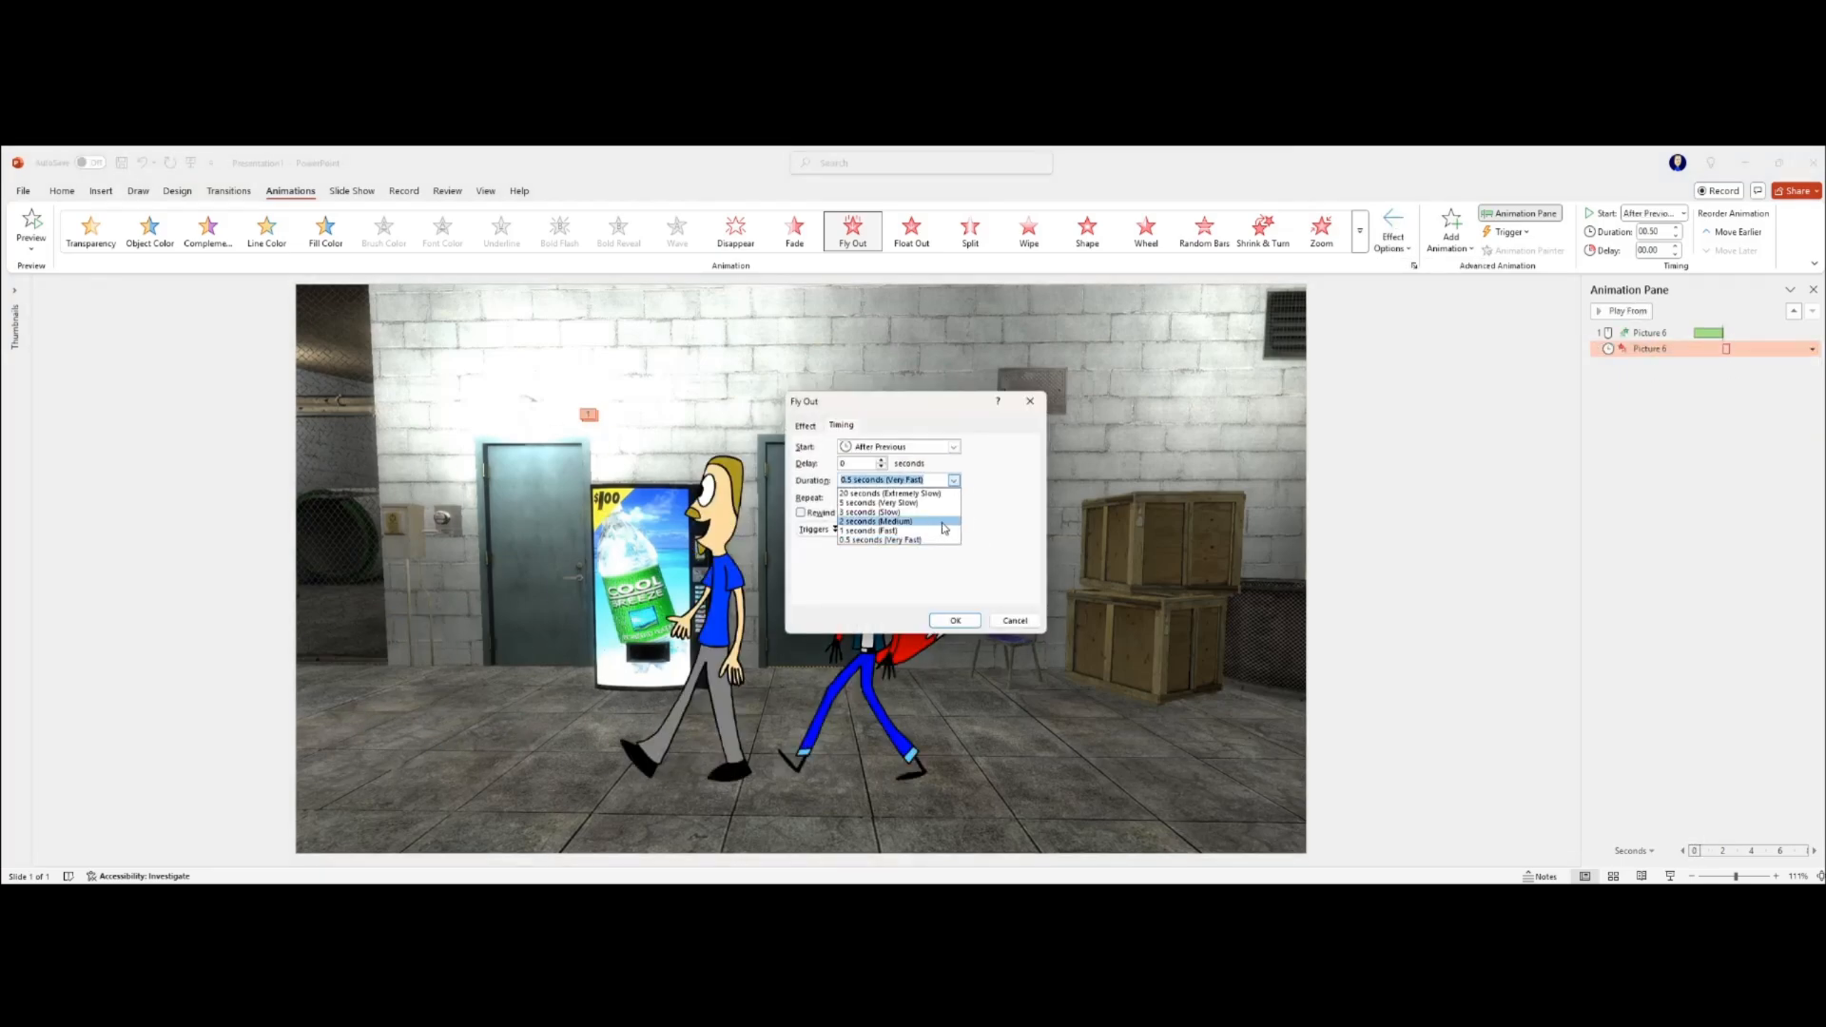
click(884, 517)
click(955, 620)
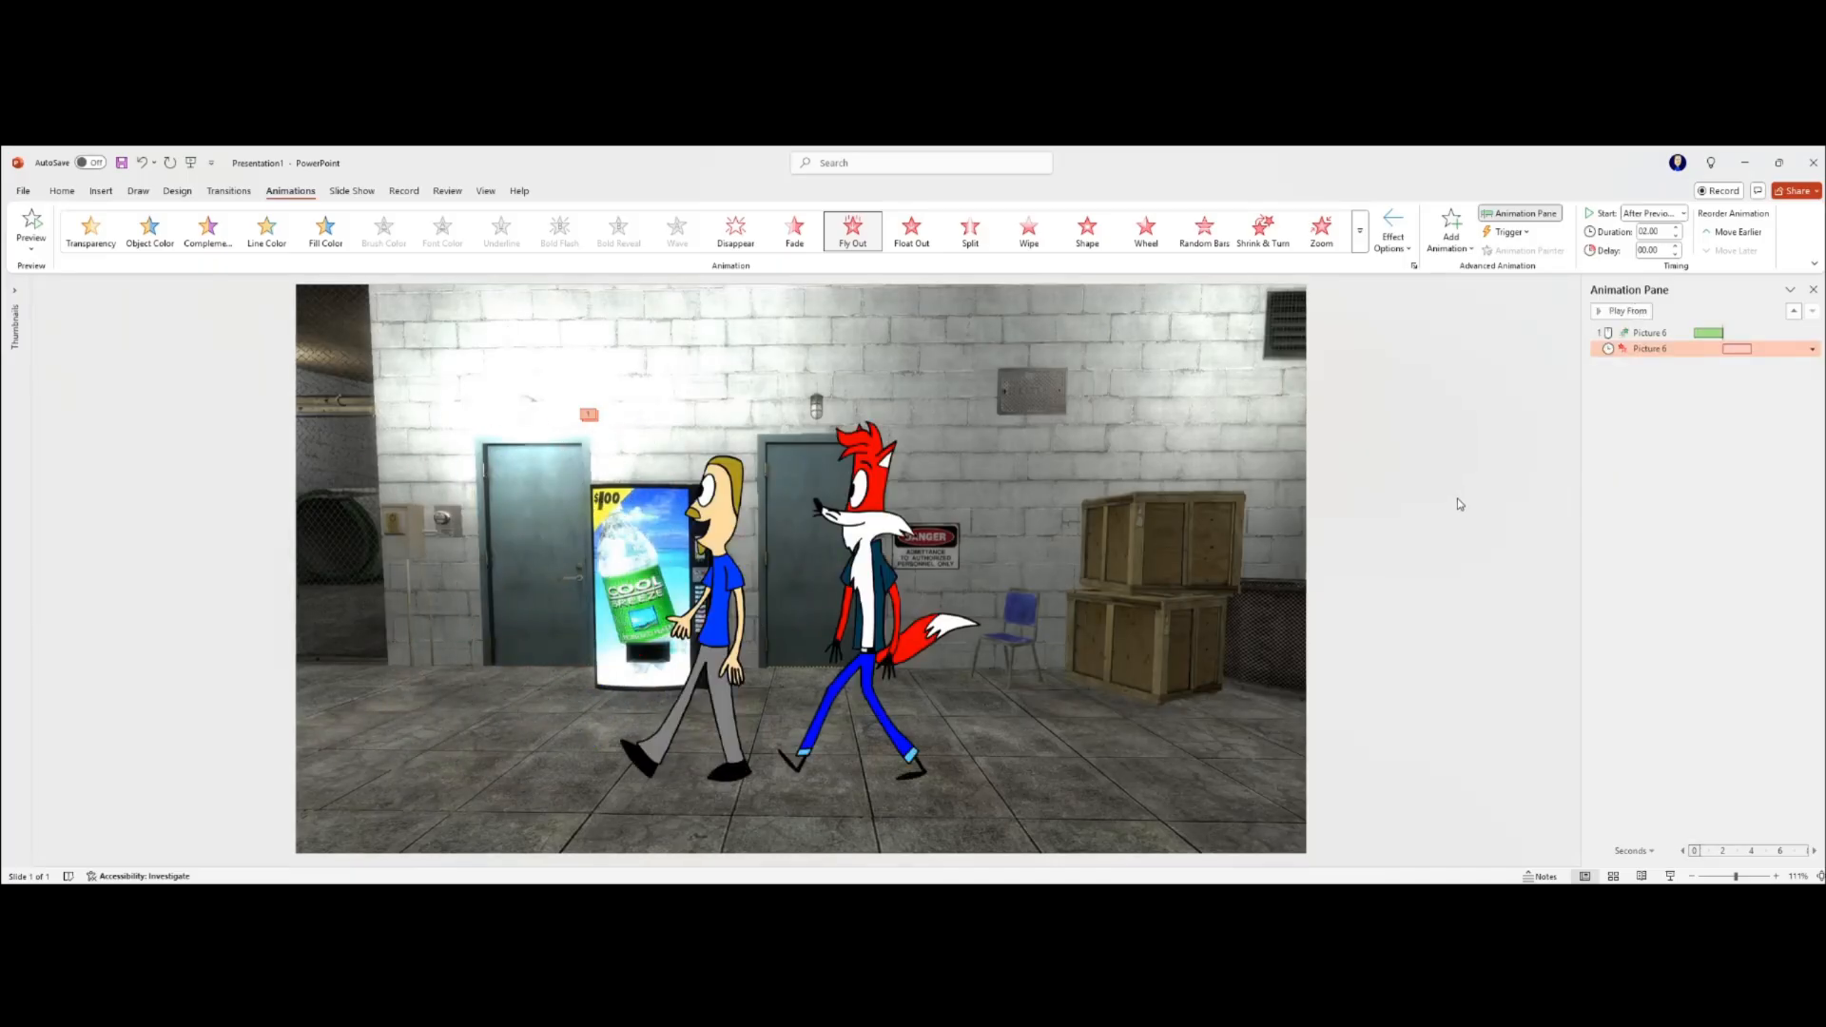
click(1644, 332)
click(1619, 312)
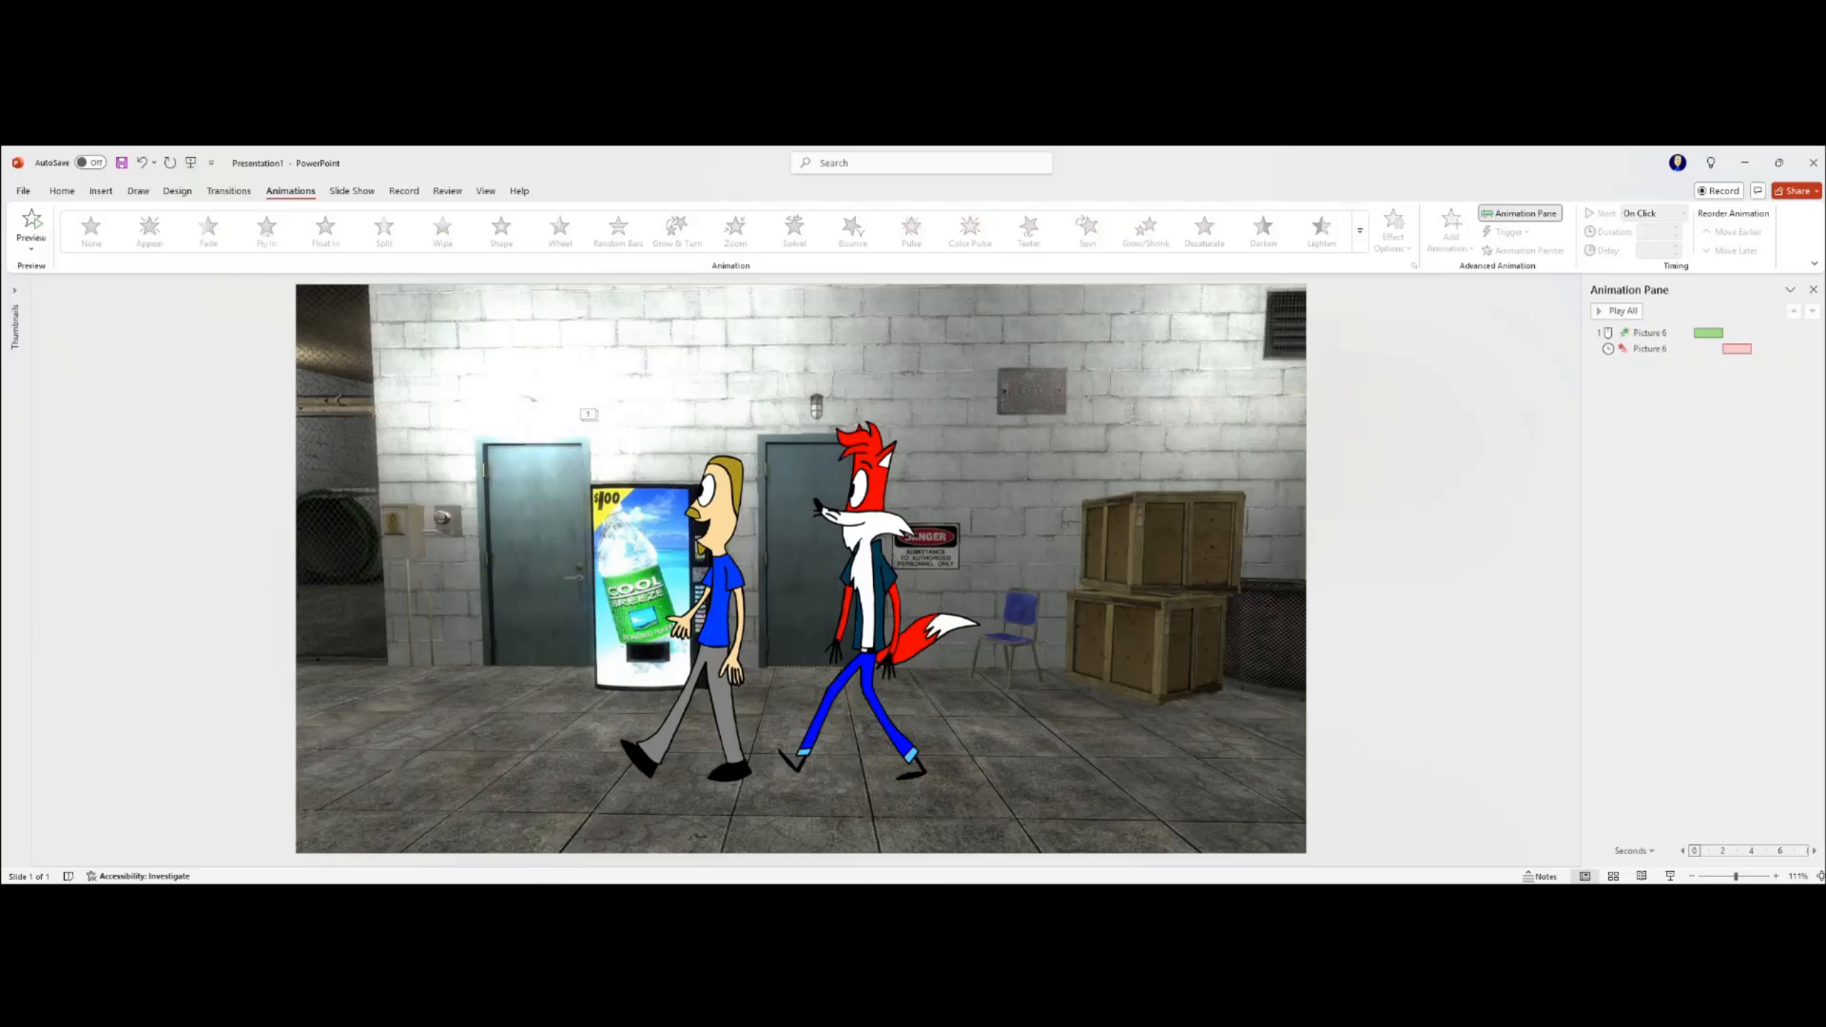
Switch to OBS to operate the screen recording, and return to PowerPoint to run the slide show from the beginning
click(468, 902)
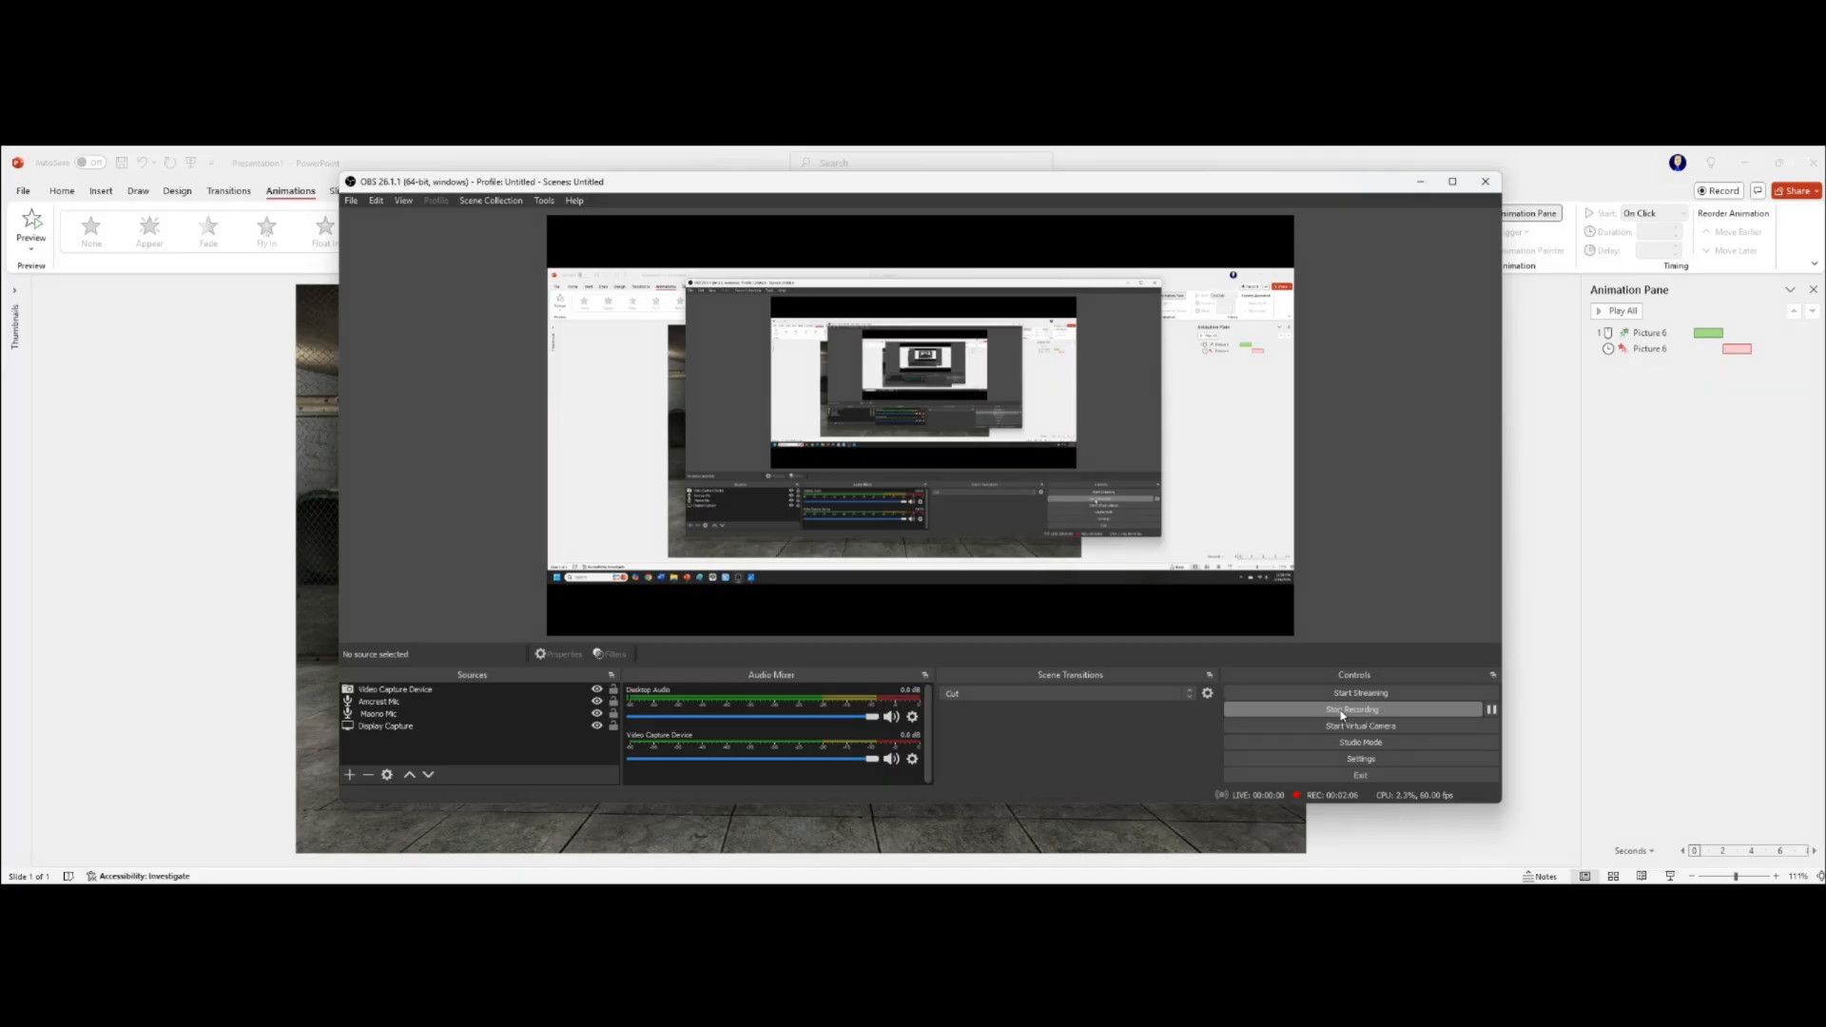
click(1343, 711)
click(204, 528)
click(354, 192)
click(84, 231)
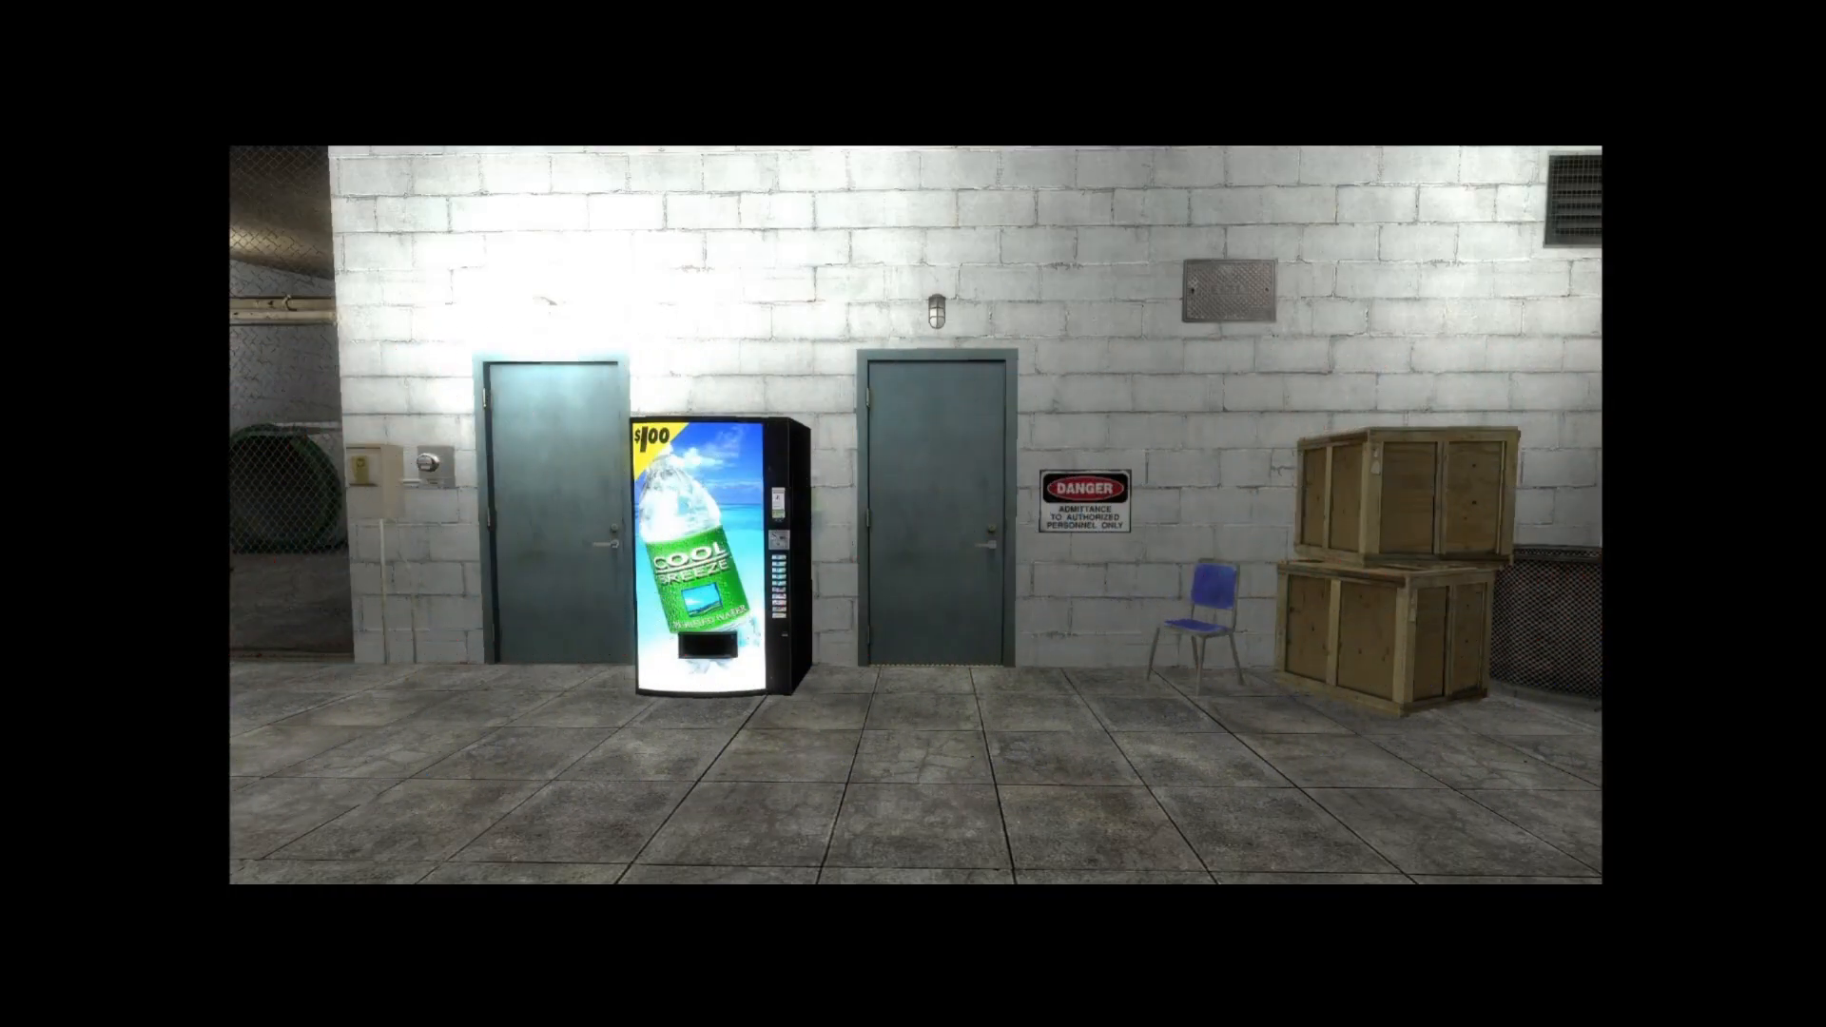
End the slide show, switch to Movavi Video Editor Plus, import the slide-show recording from the Clips and sounds folder and place it on the video track
key(Escape)
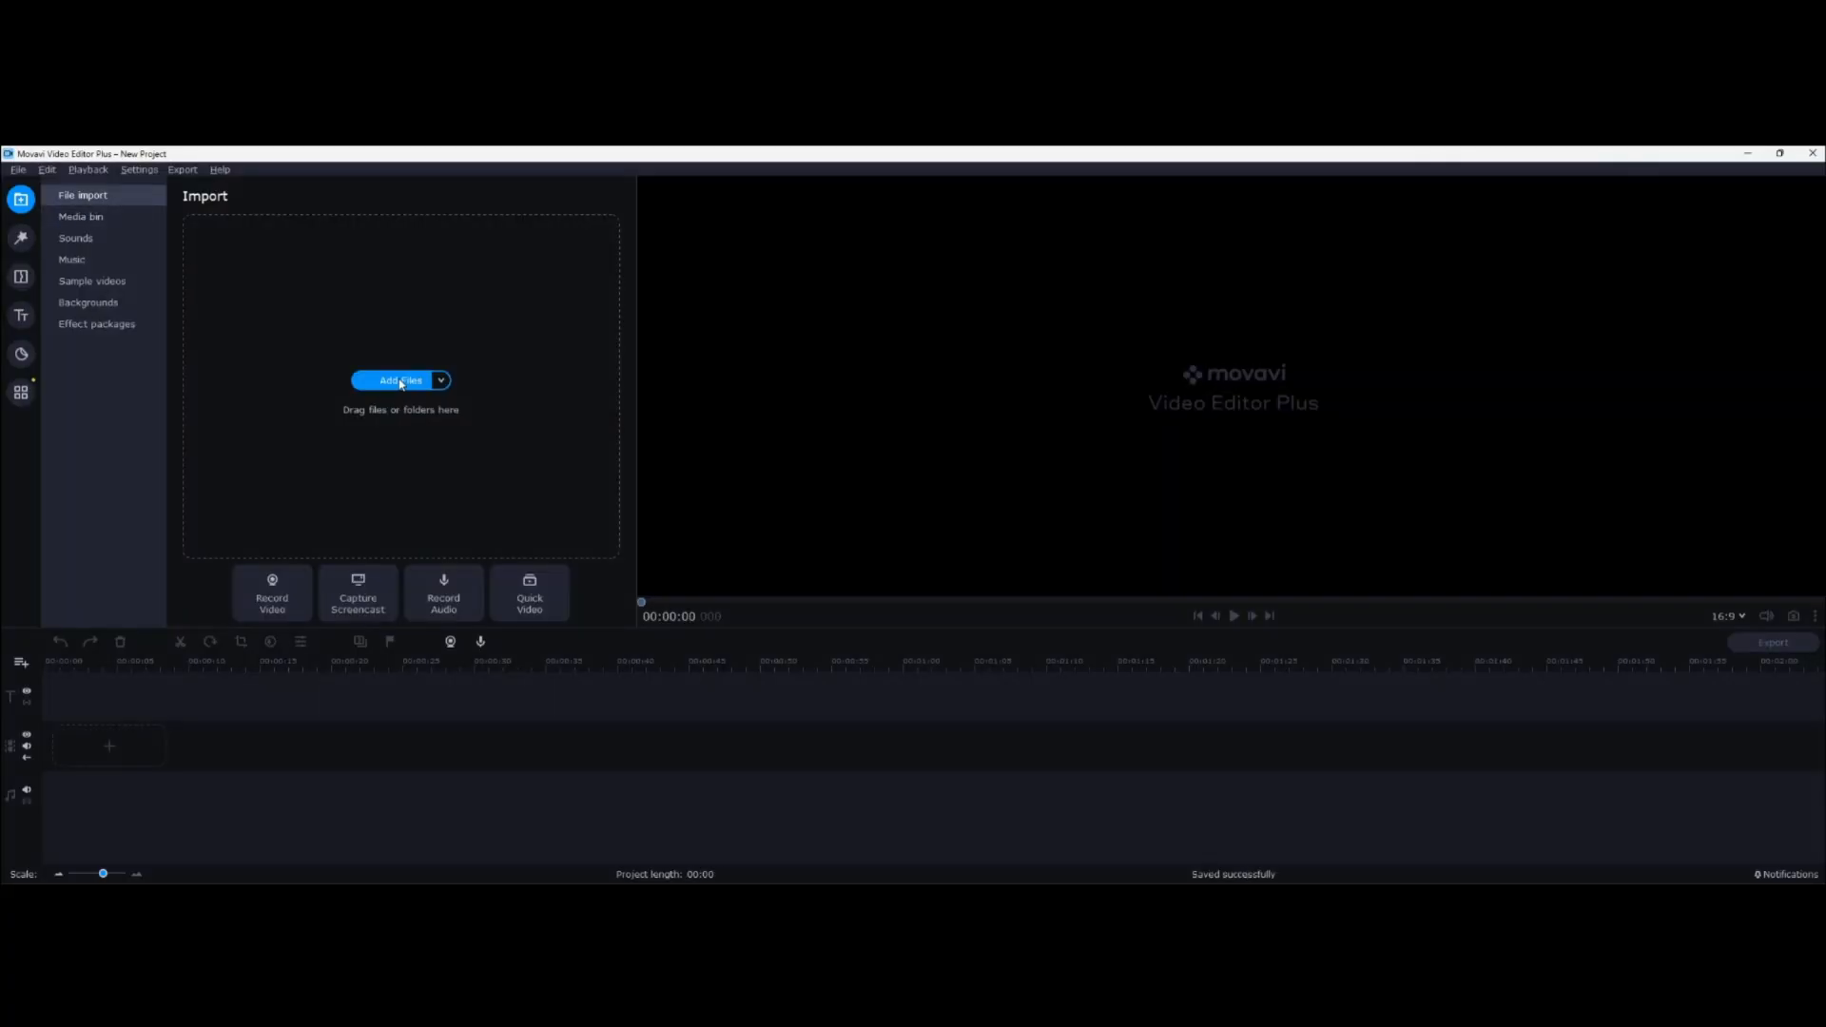
click(401, 380)
click(1016, 767)
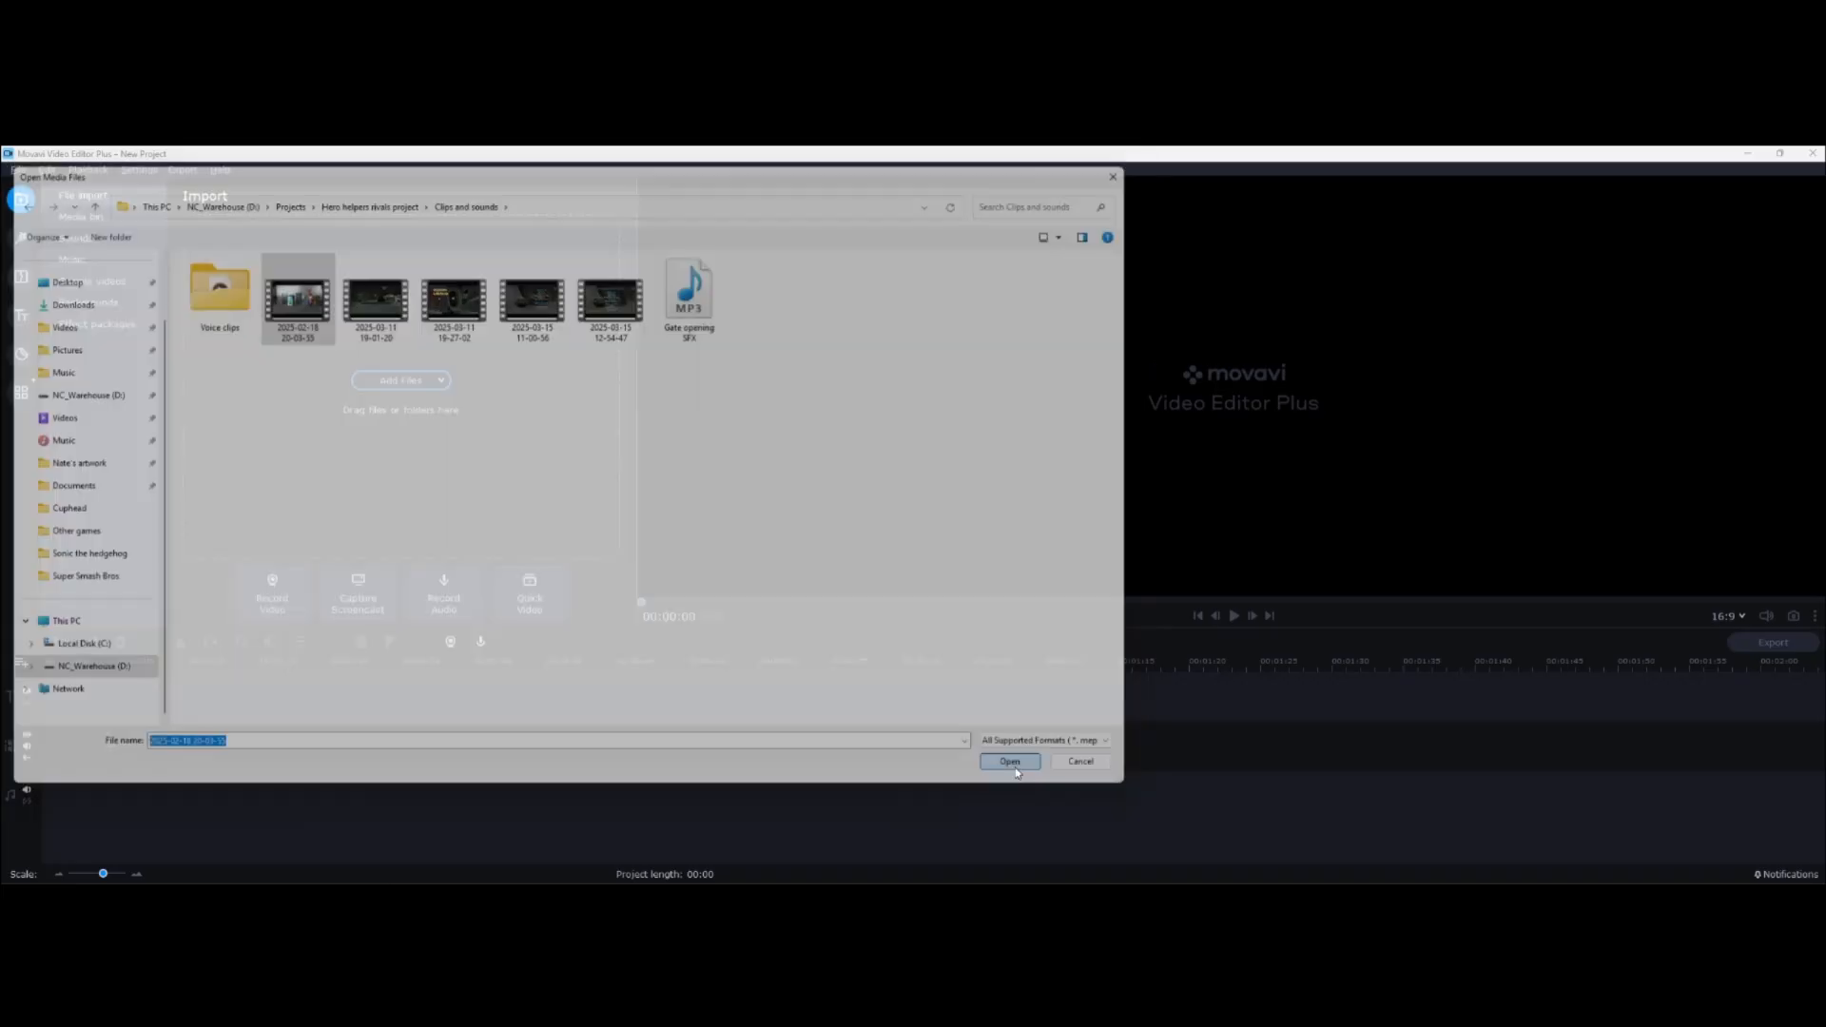
drag(240, 255, 226, 730)
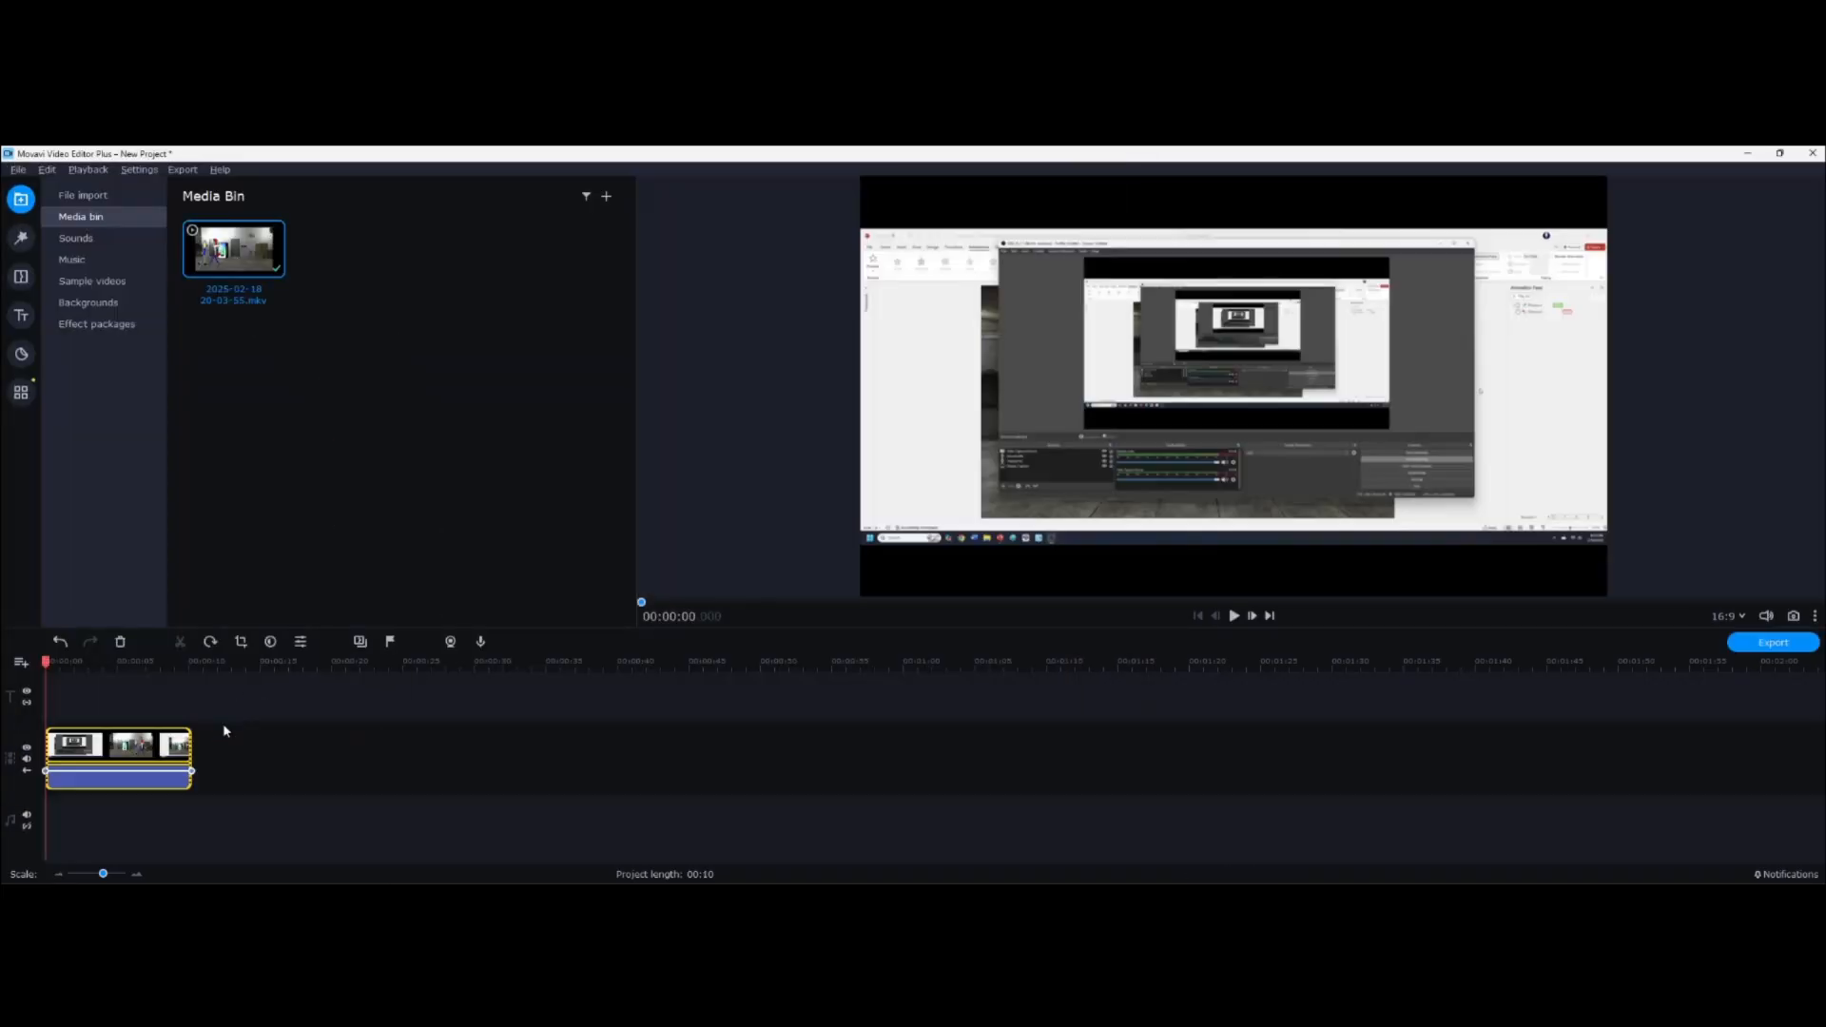
Split the clip where the full-screen vending machine scene begins and delete the opening part showing the OBS and PowerPoint windows
click(138, 874)
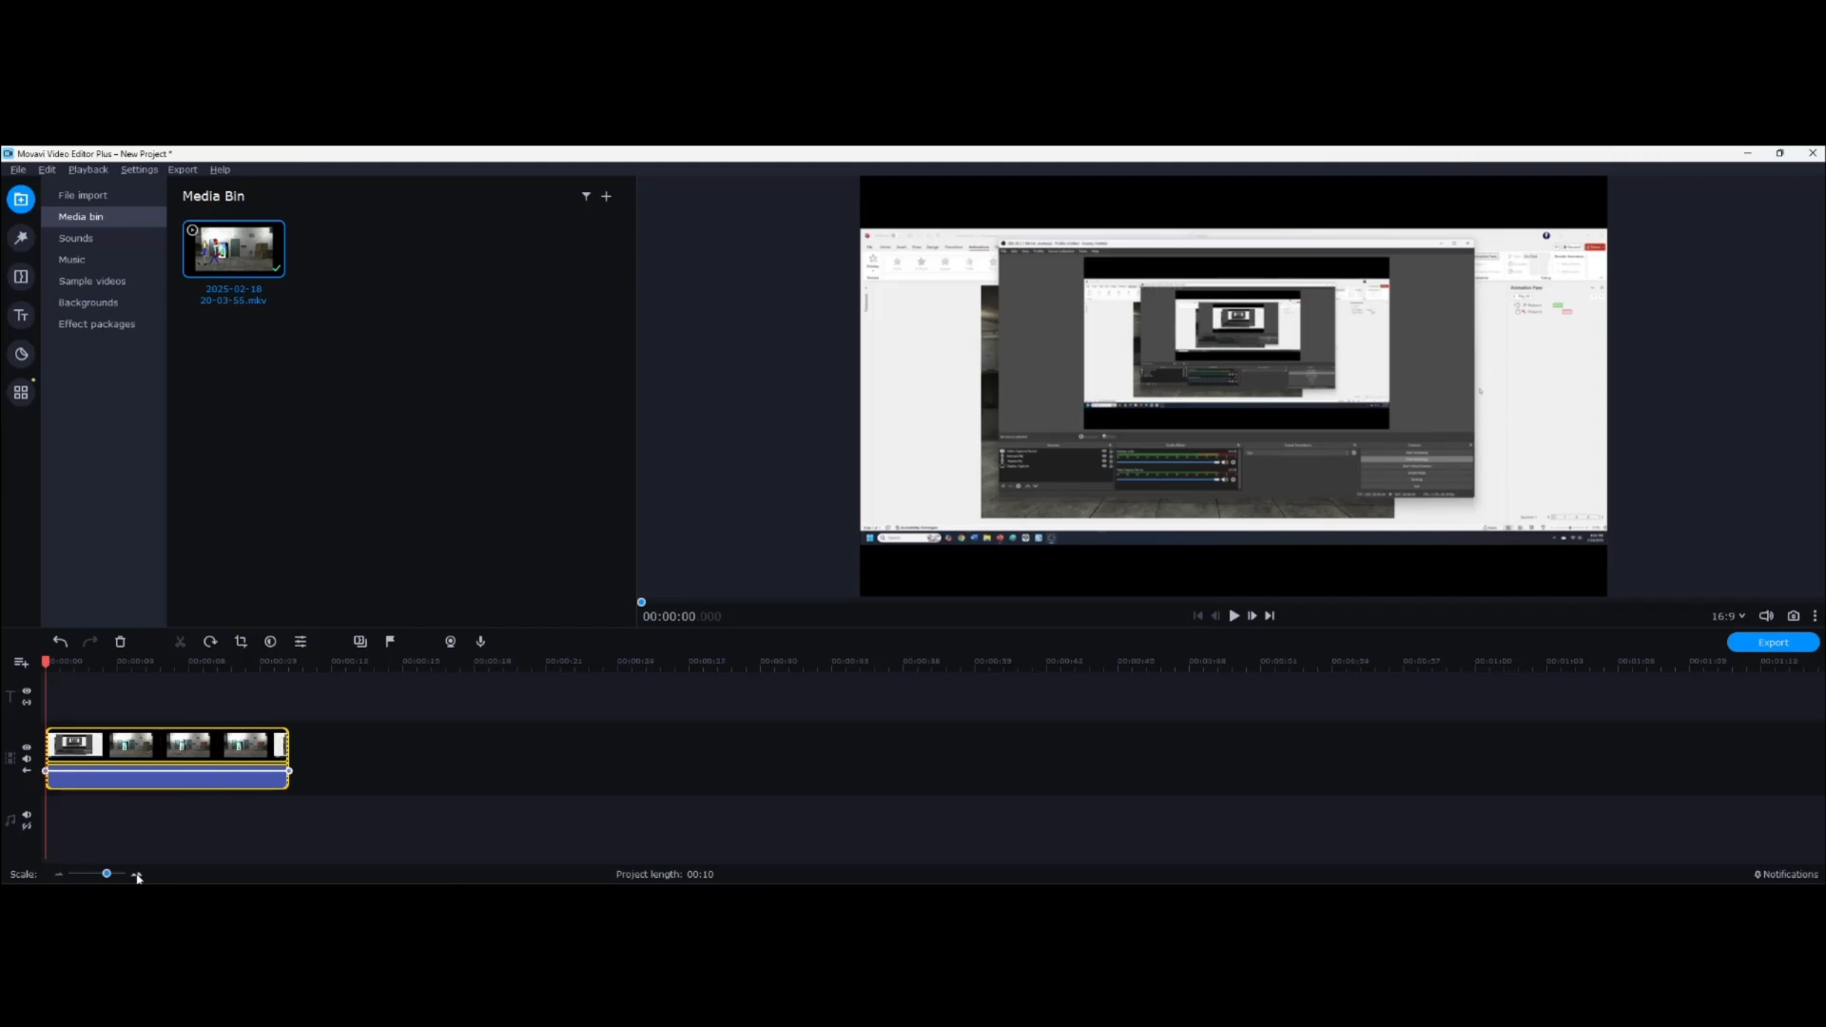
click(110, 849)
click(85, 760)
drag(87, 663, 127, 664)
click(180, 642)
click(72, 749)
key(Delete)
click(49, 757)
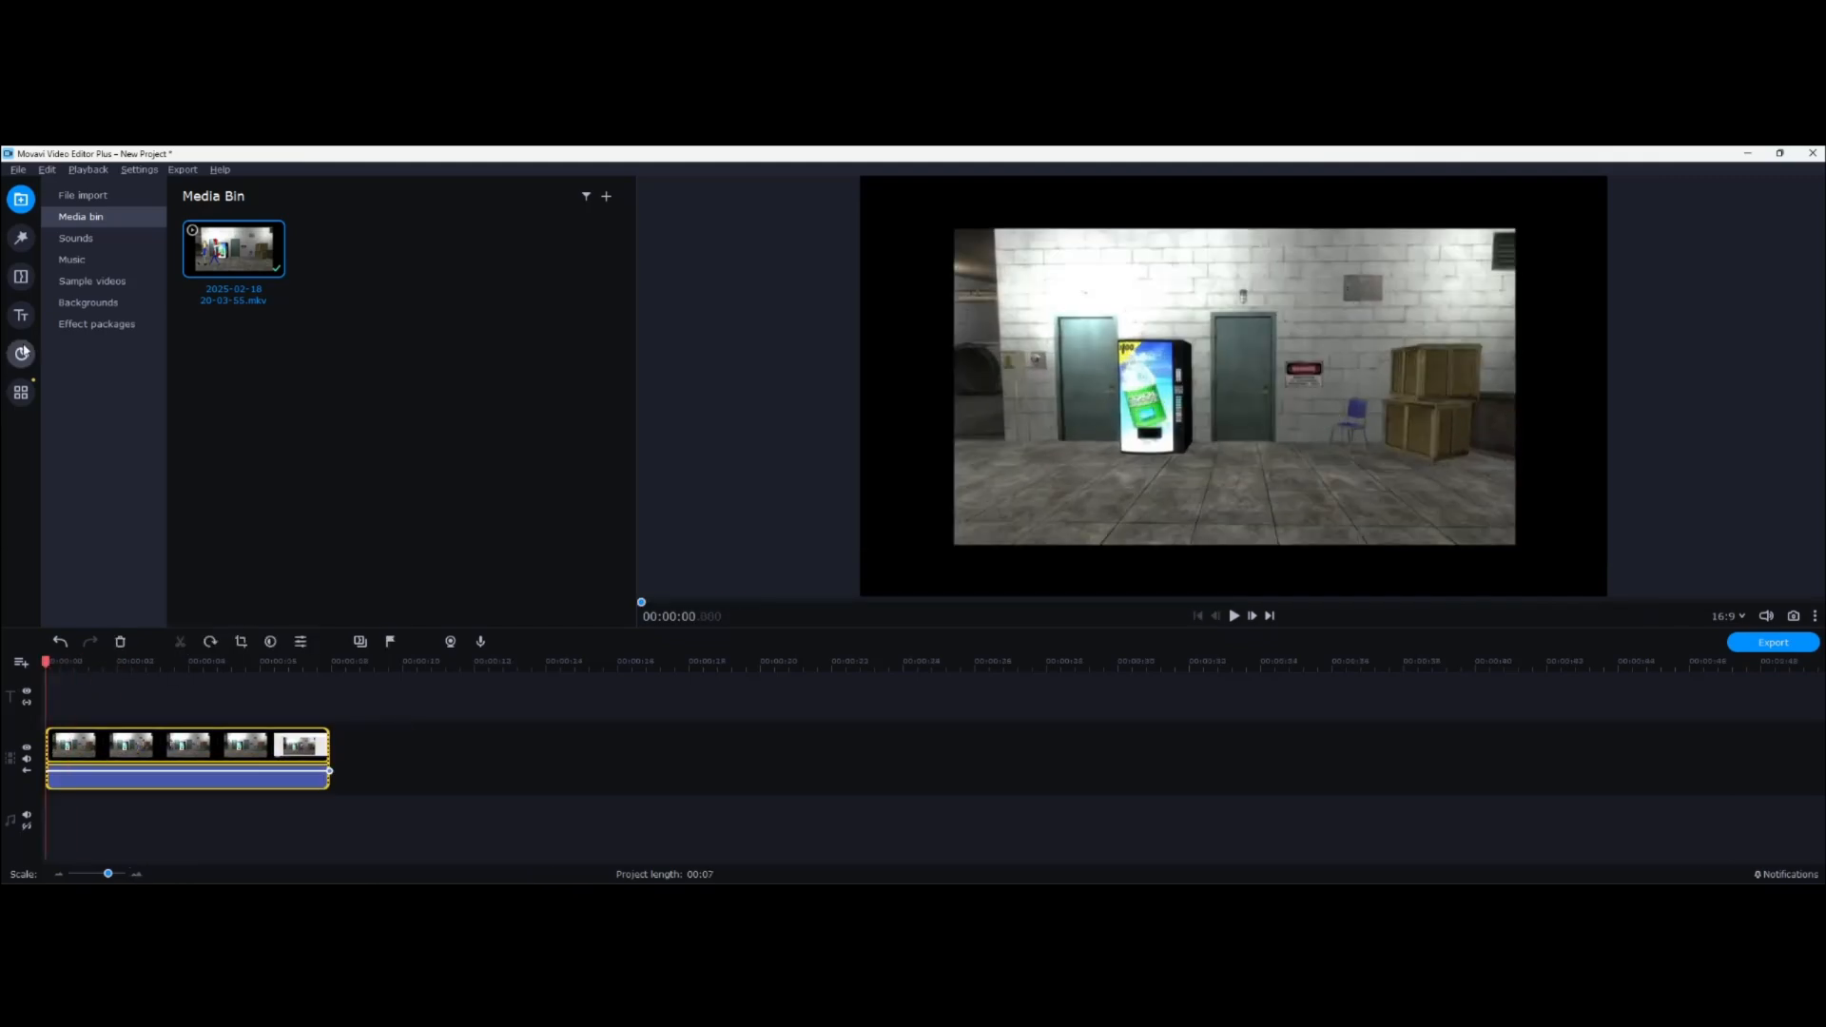
Crop the clip to the vending machine scene so the black borders are cut off, and apply the crop
click(21, 392)
click(350, 310)
drag(964, 234, 1021, 291)
drag(1500, 538, 1440, 501)
click(212, 263)
click(347, 290)
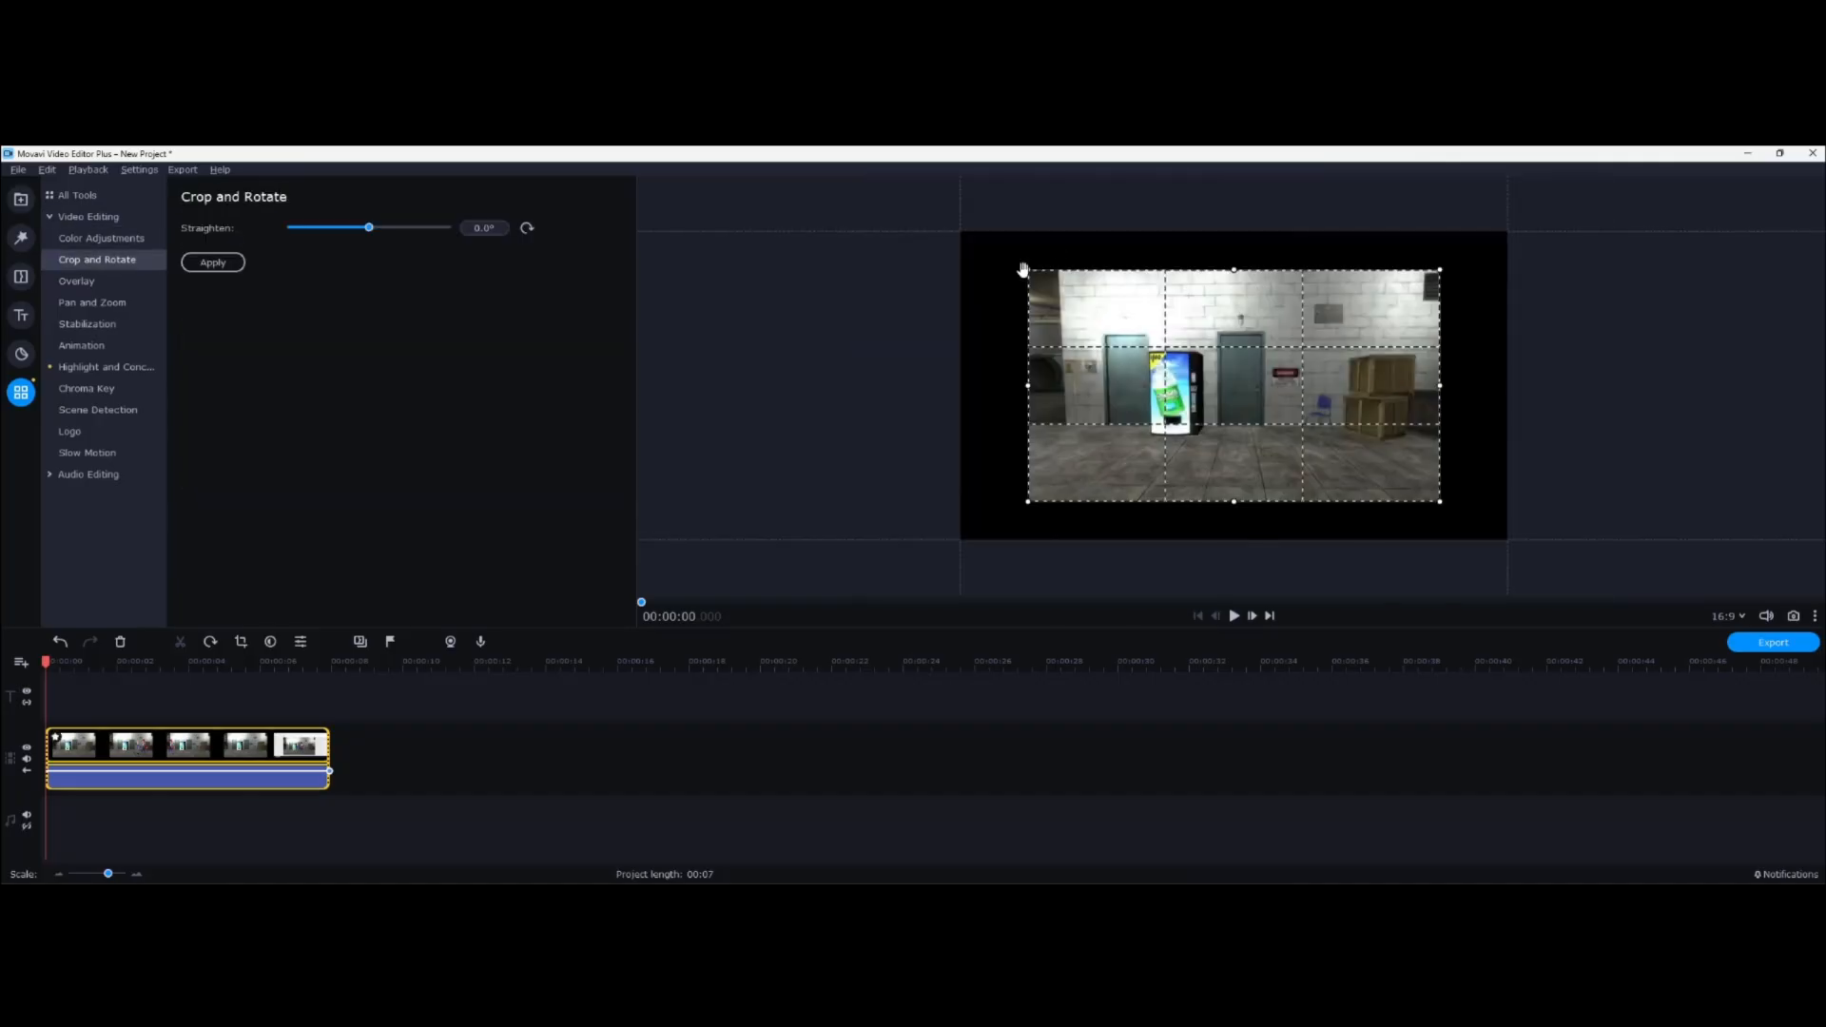
click(212, 262)
Split the clip after the characters have walked out of the scene and delete the remaining end part
click(106, 665)
drag(106, 667, 184, 666)
click(181, 642)
click(205, 763)
key(Delete)
Delete the clip's audio from the timeline and play the trimmed walking scene
click(135, 786)
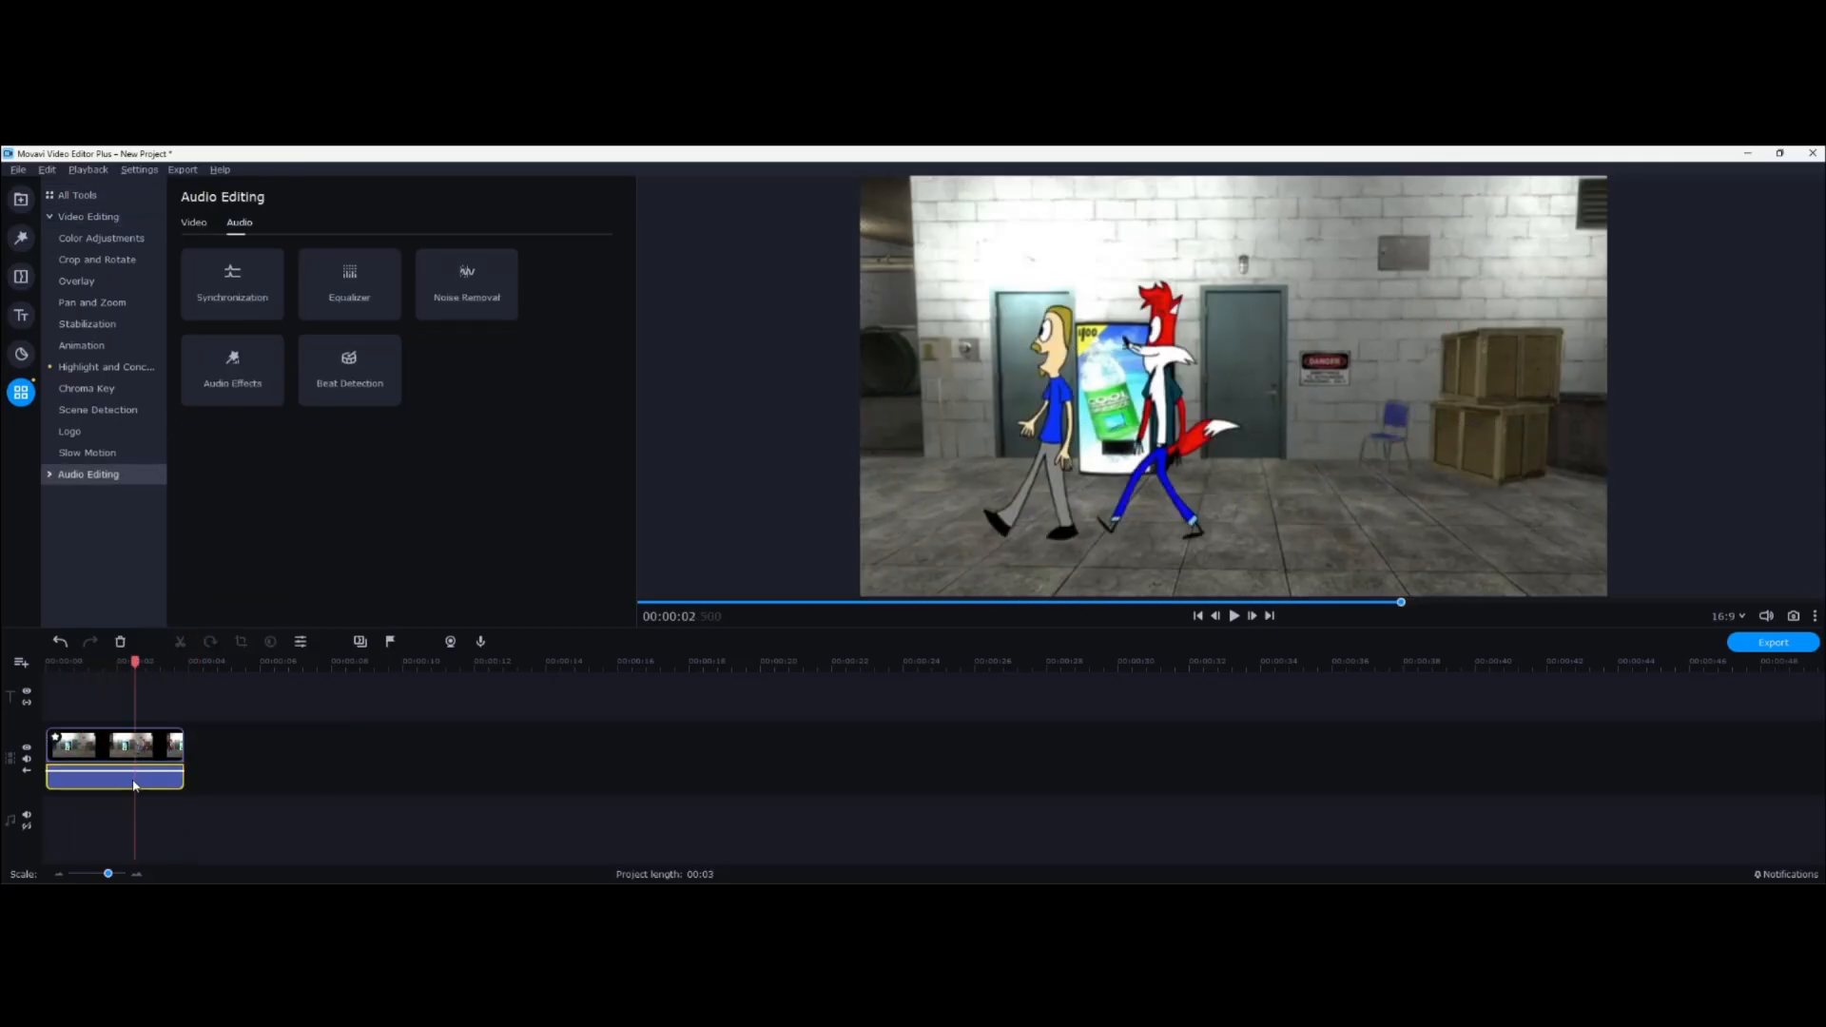
key(Delete)
click(1235, 615)
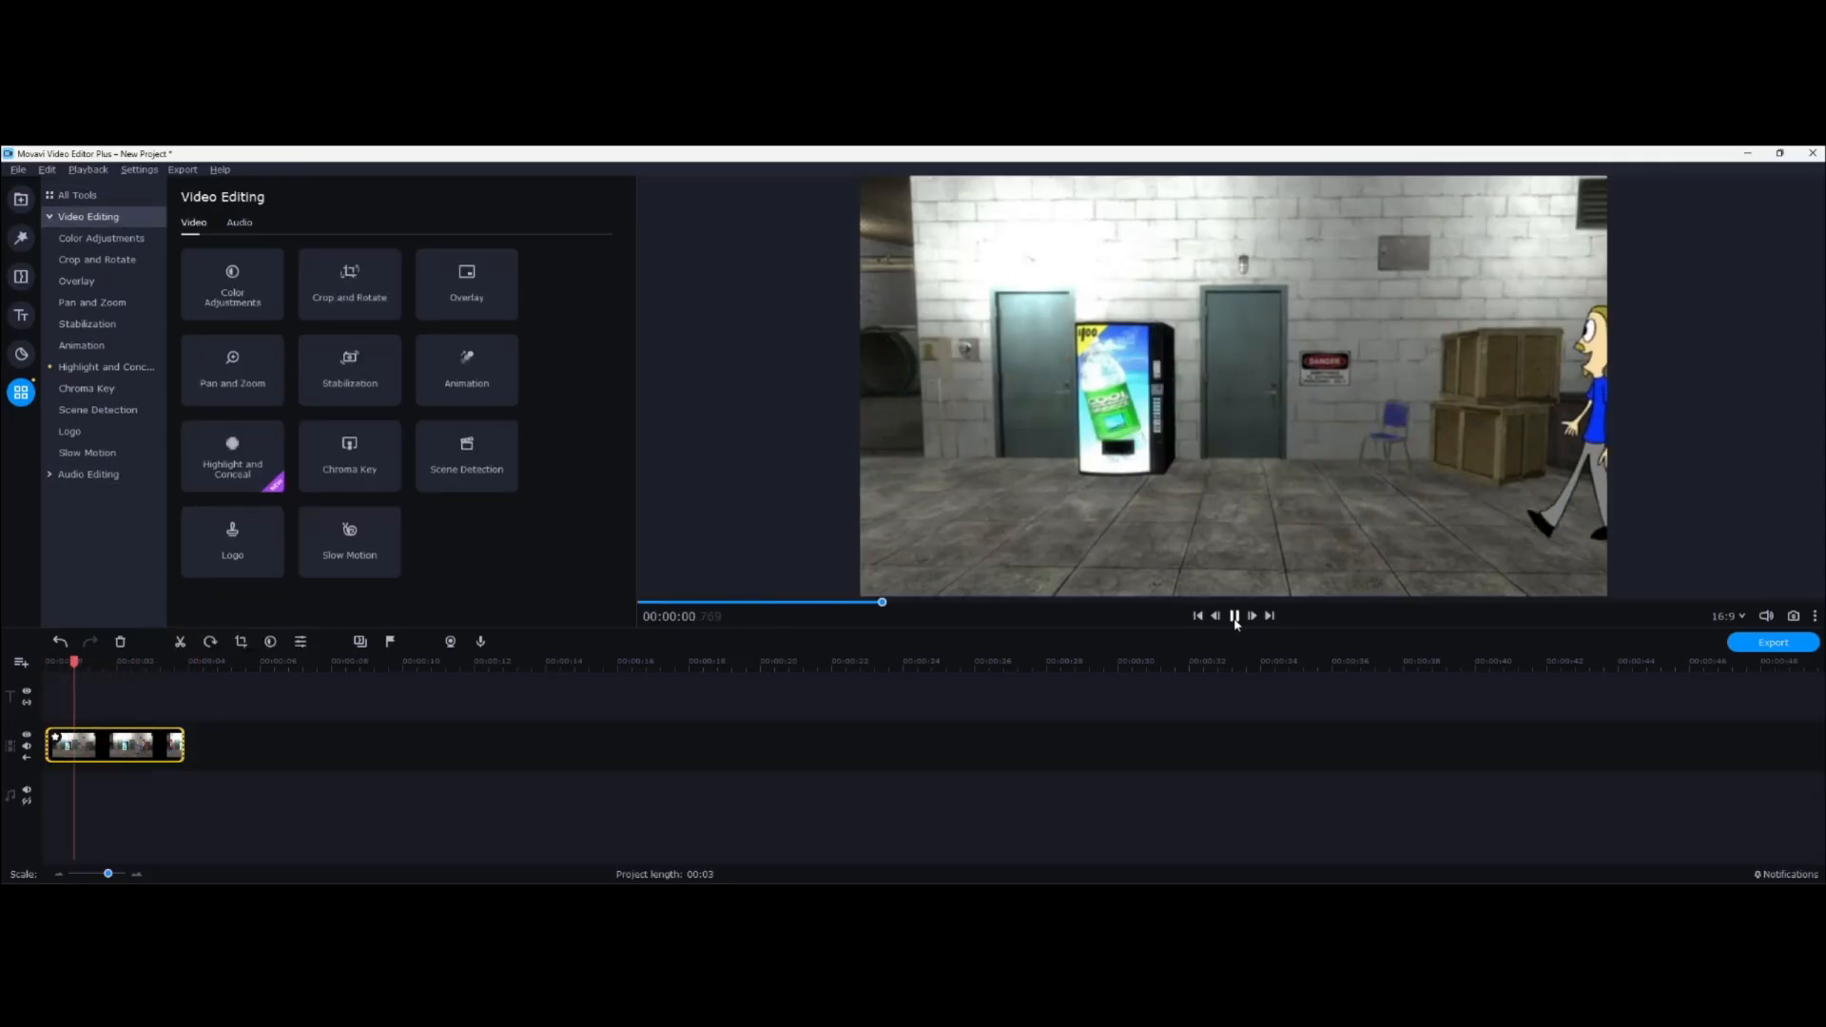